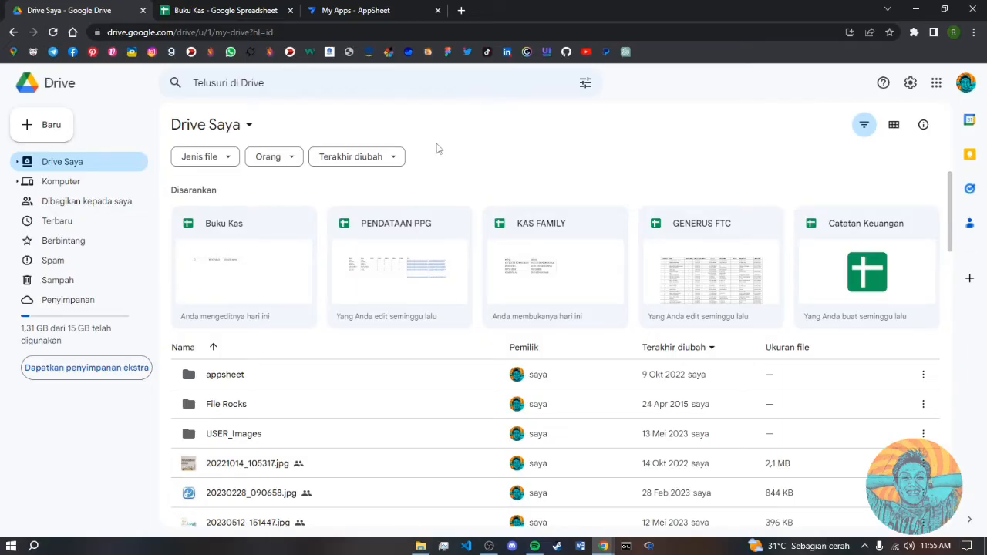
pyautogui.click(49, 132)
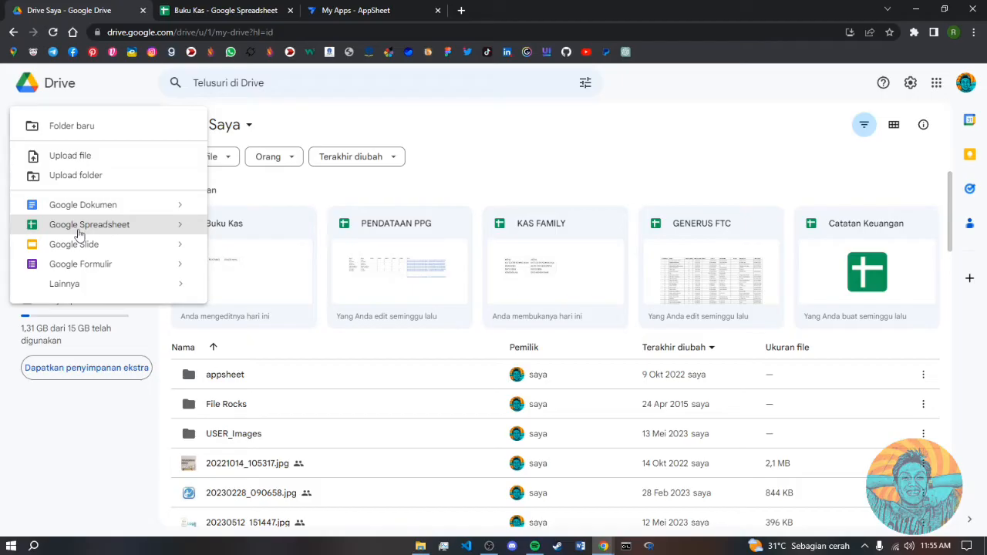
pyautogui.click(128, 90)
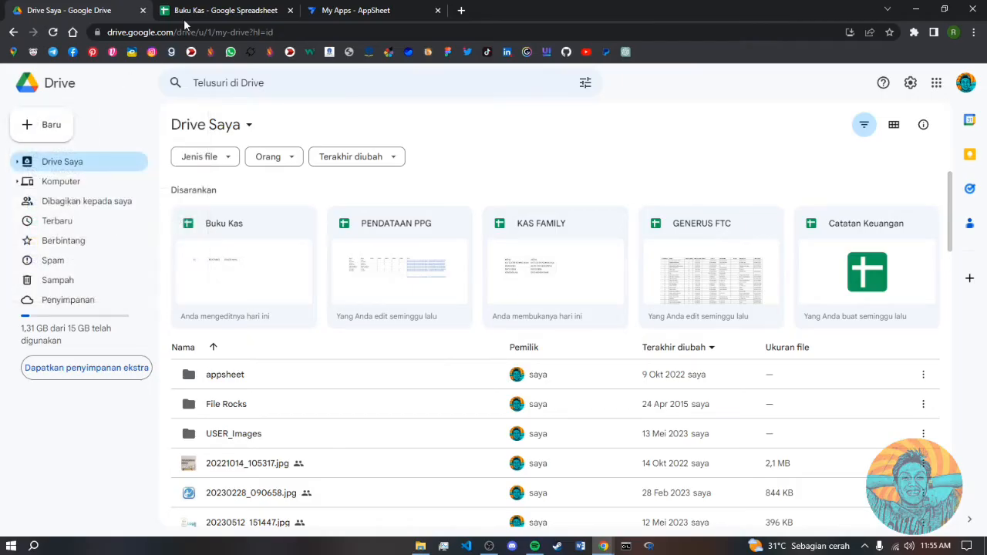
# - Switch to the Buku Kas spreadsheet and examine the column headers of the Akun & Rekening sheet
pyautogui.click(202, 14)
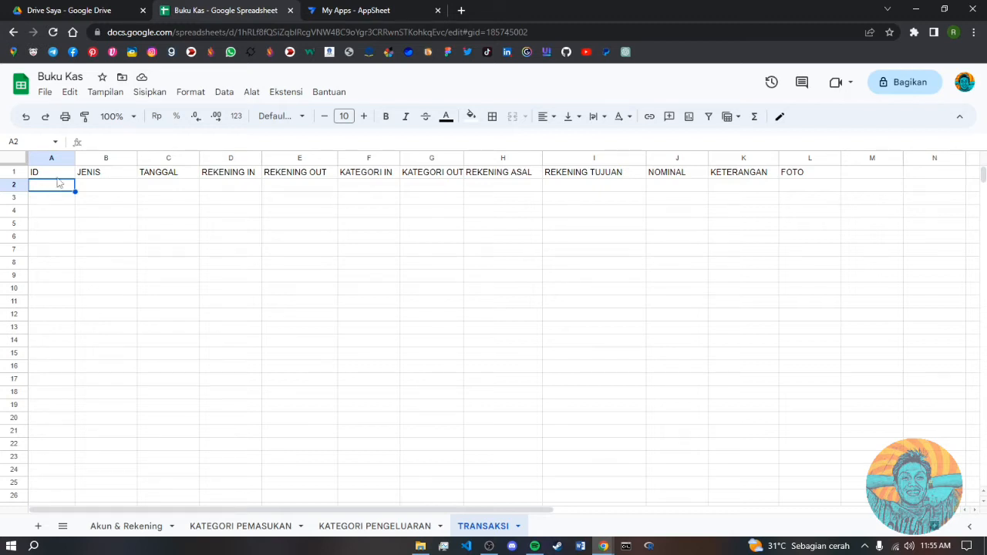
pyautogui.click(127, 527)
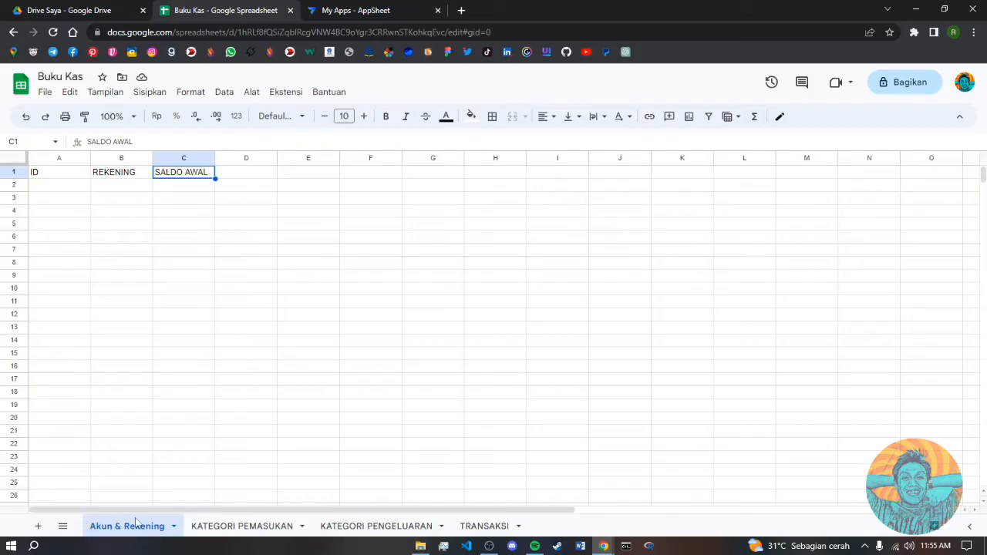
pyautogui.click(66, 174)
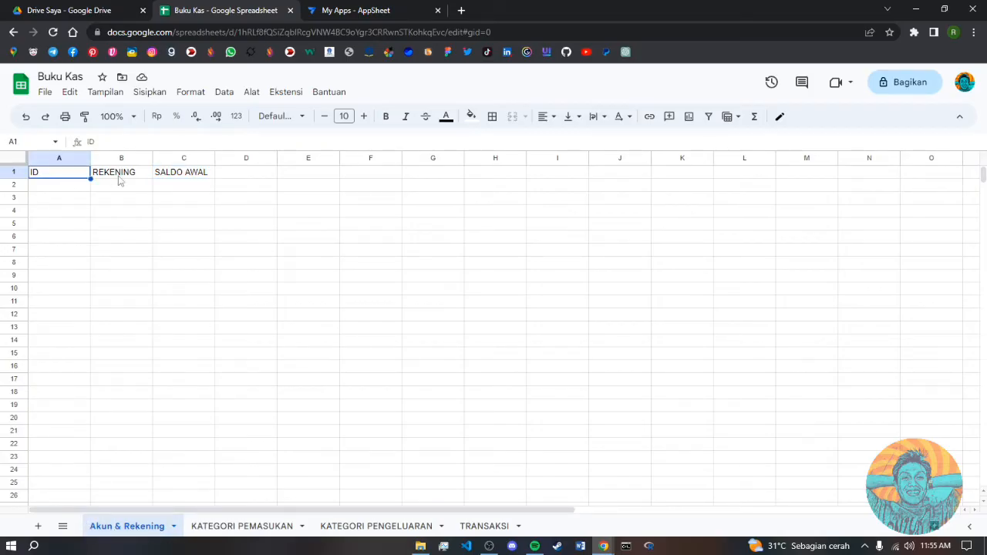
pyautogui.click(117, 175)
pyautogui.click(165, 174)
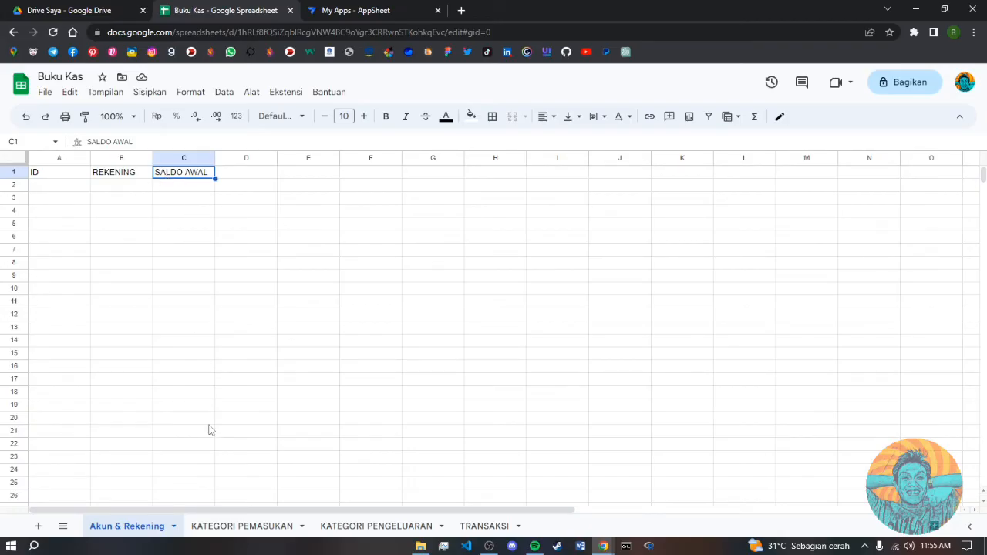
# - Examine the column headers of the KATEGORI PEMASUKAN and KATEGORI PENGELUARAN sheets
pyautogui.click(226, 527)
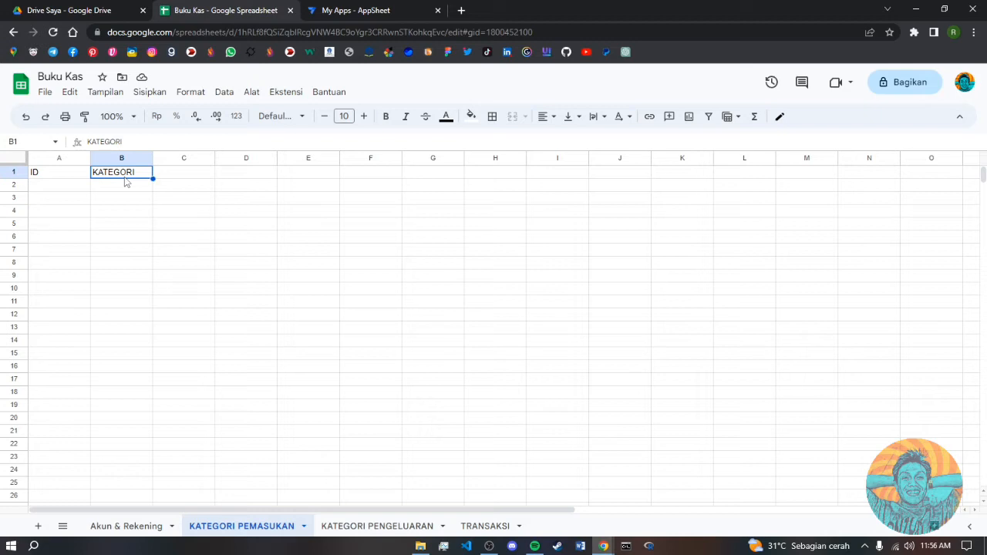
pyautogui.click(382, 527)
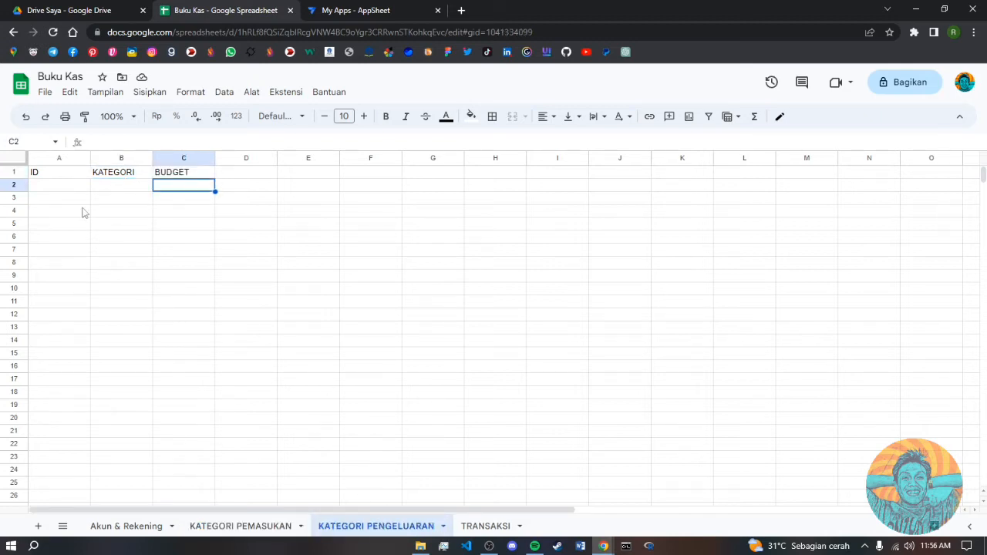
pyautogui.click(63, 174)
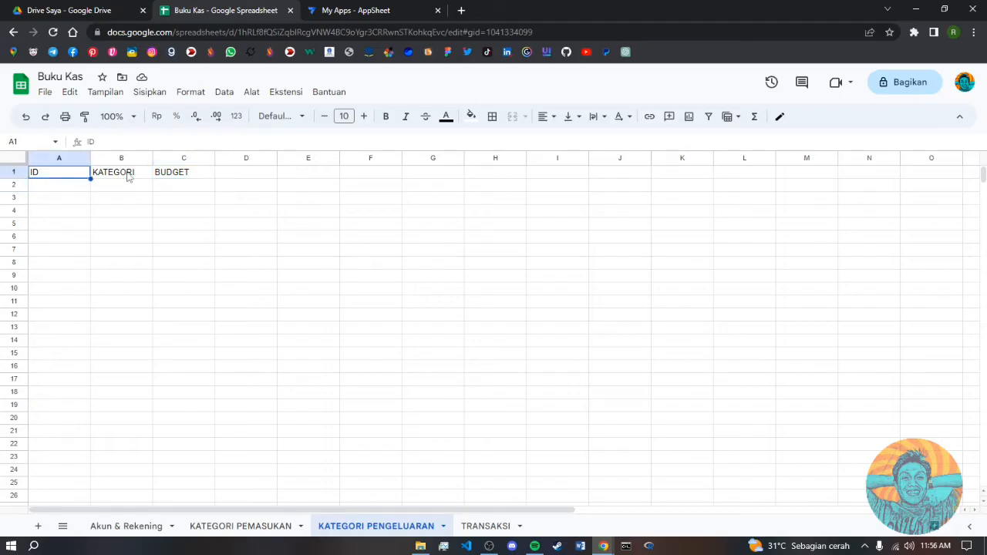
pyautogui.click(128, 174)
pyautogui.click(179, 174)
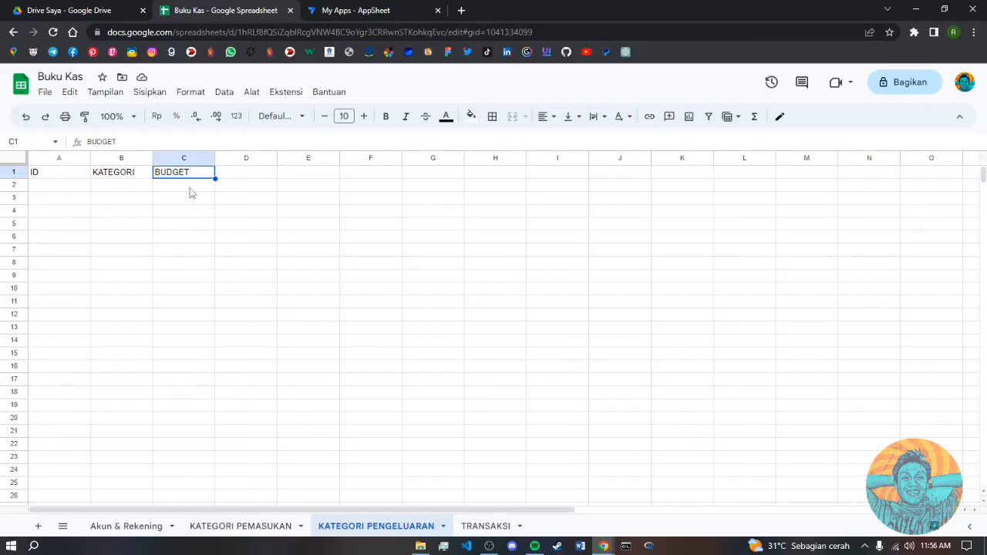
pyautogui.click(189, 189)
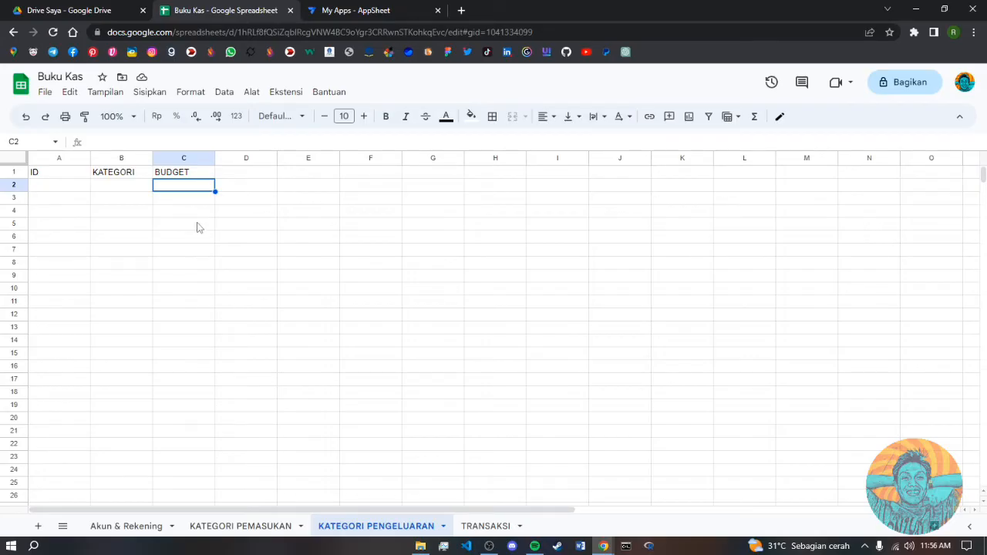
# - Review each column header of the TRANSAKSI sheet from ID to FOTO, and return to the Akun & Rekening sheet
pyautogui.click(483, 527)
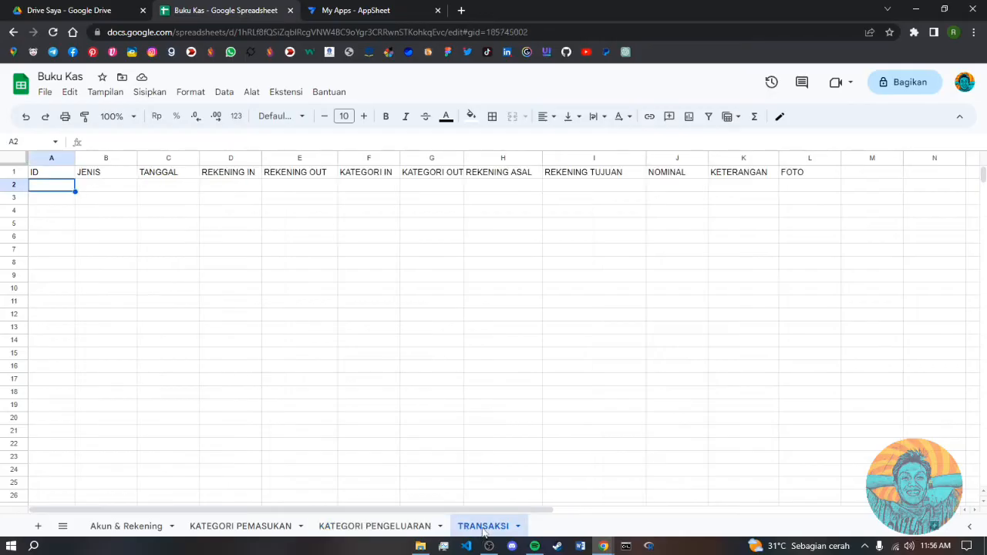
pyautogui.click(46, 173)
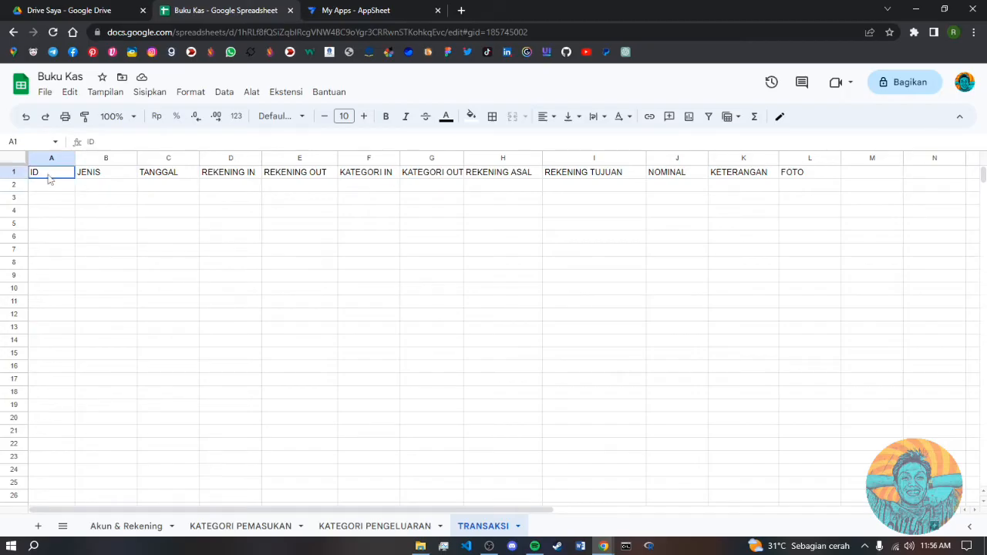
pyautogui.click(89, 174)
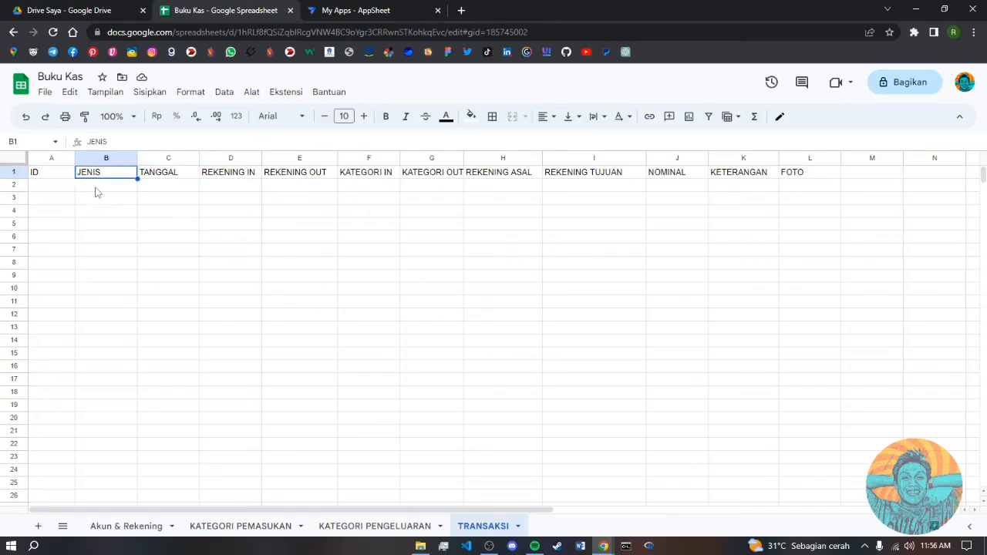
pyautogui.click(162, 177)
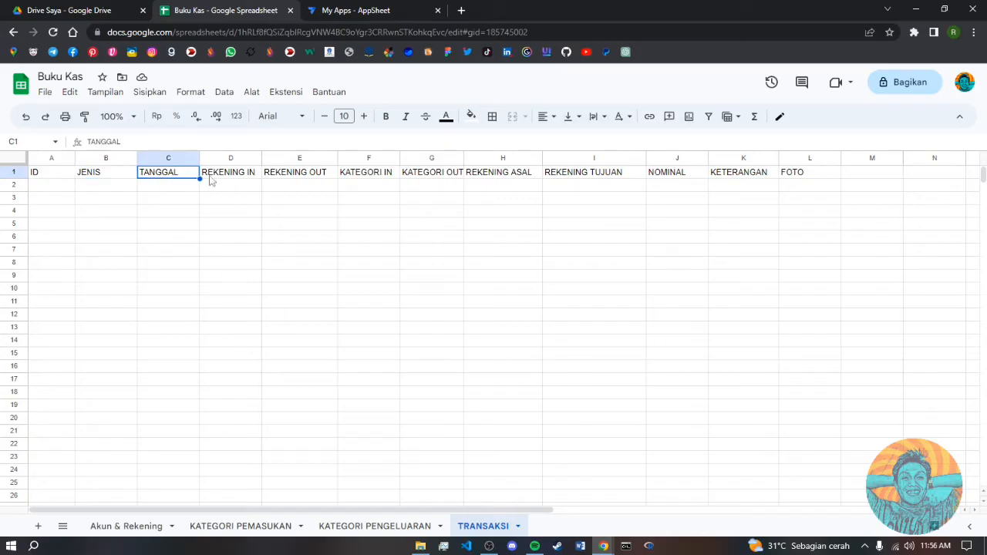
pyautogui.click(220, 175)
pyautogui.click(292, 179)
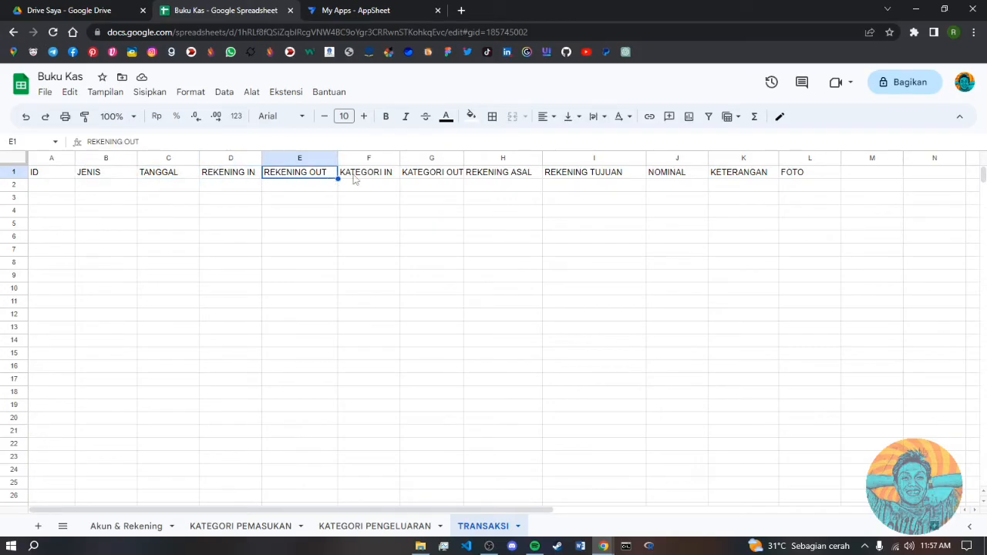
pyautogui.click(381, 184)
pyautogui.click(424, 177)
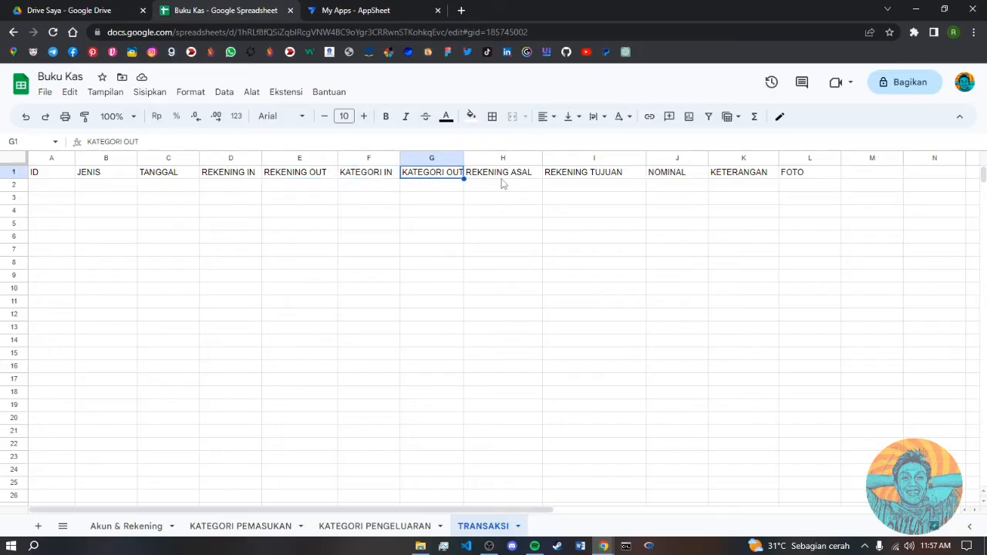
pyautogui.click(502, 183)
pyautogui.click(577, 183)
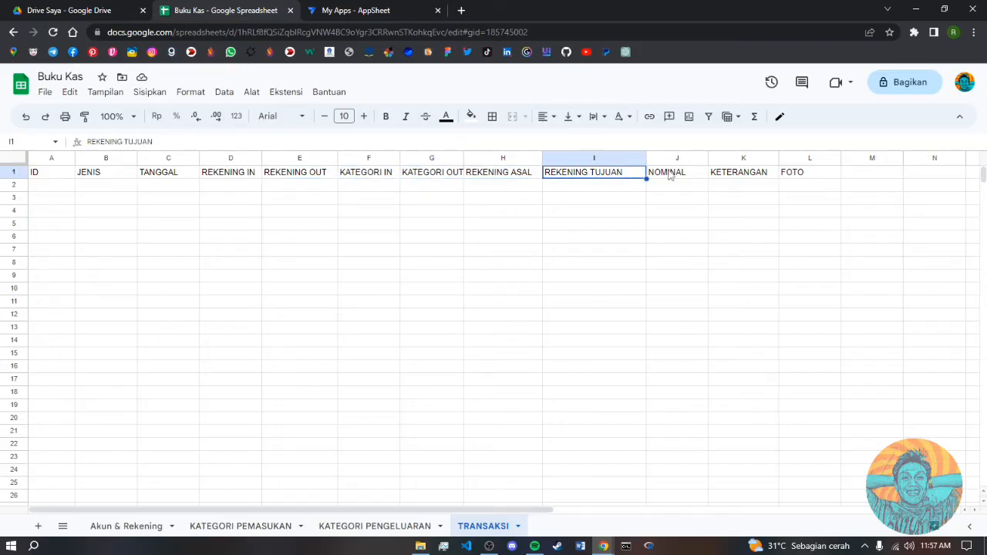
pyautogui.click(692, 175)
pyautogui.click(752, 180)
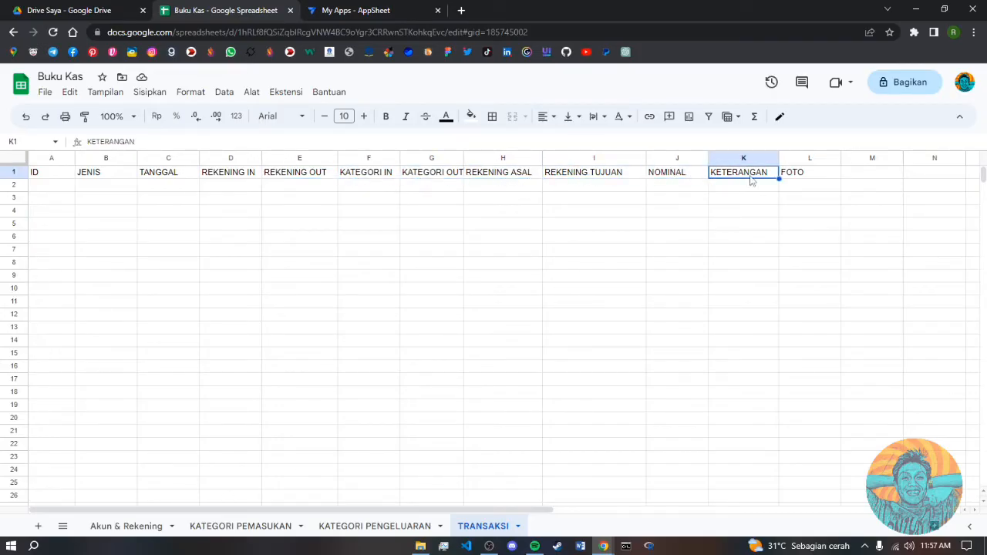
pyautogui.click(824, 181)
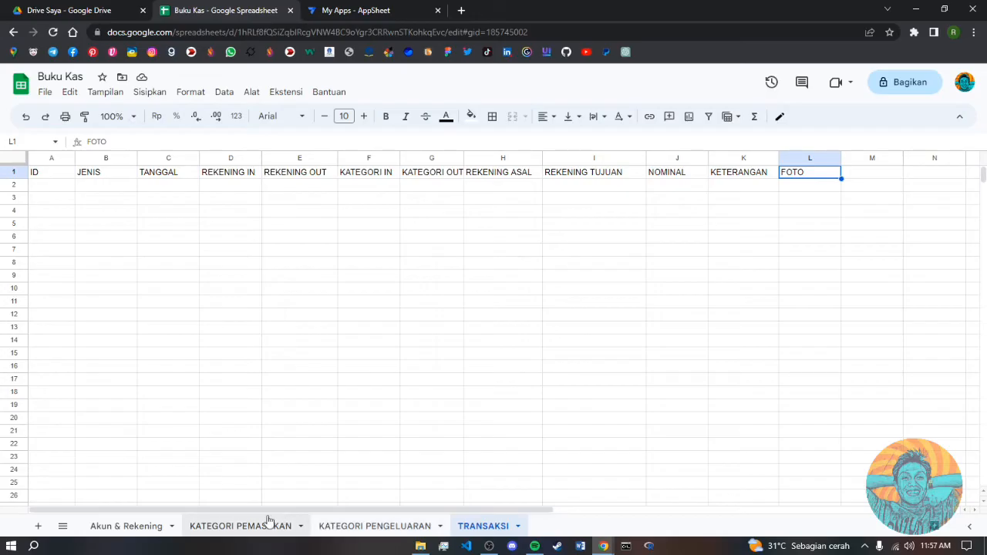
pyautogui.click(126, 527)
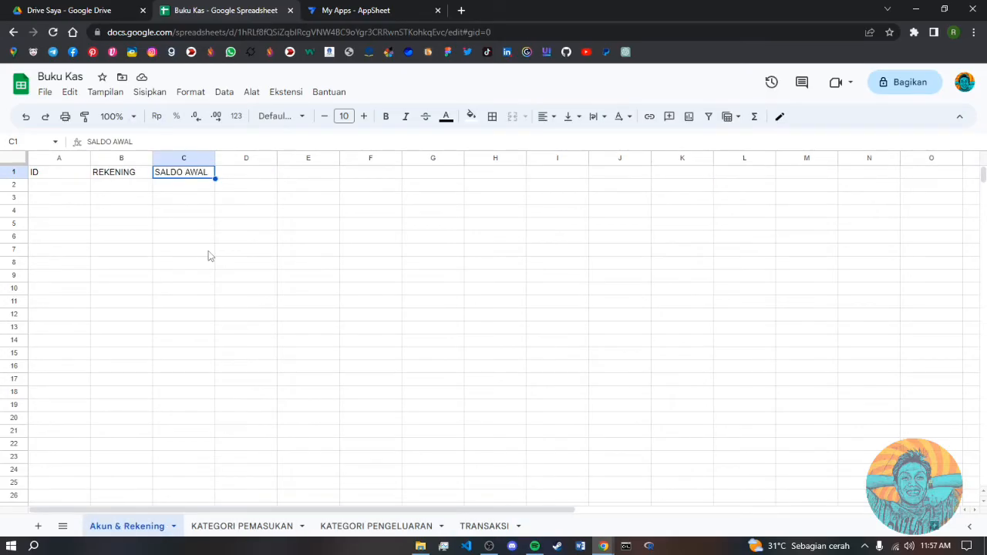
# - Switch to AppSheet and go back through the sign-in pages to its public home page
pyautogui.click(354, 11)
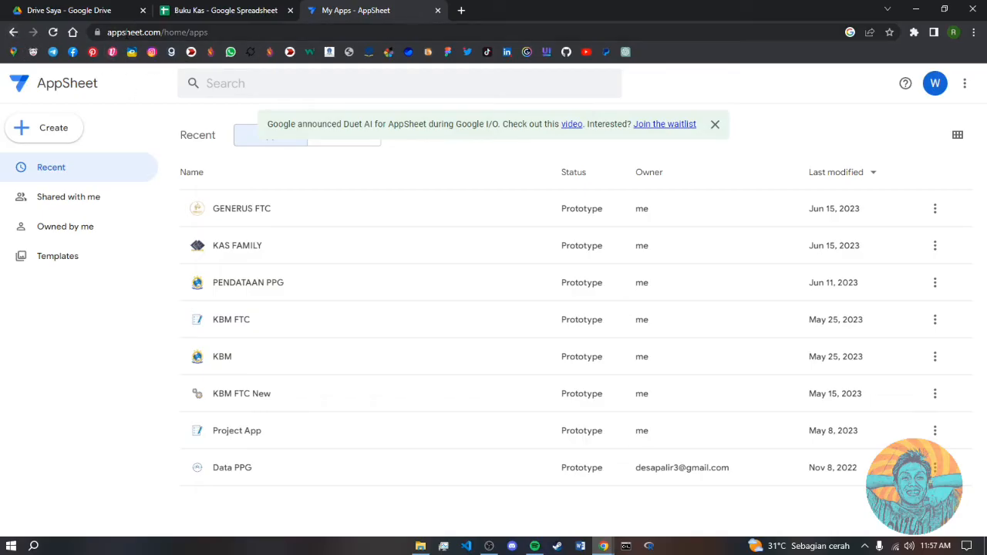
pyautogui.click(13, 34)
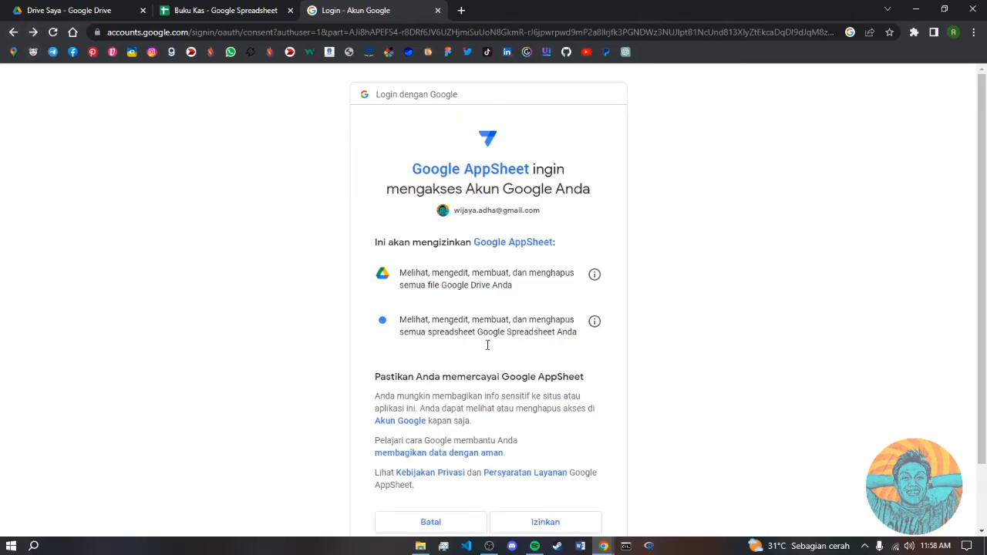
pyautogui.click(13, 35)
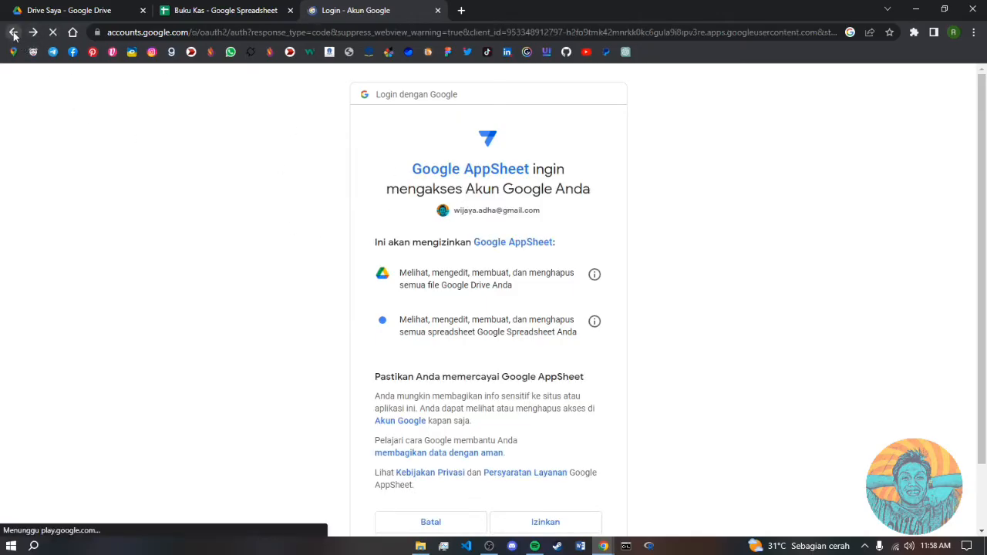
pyautogui.click(13, 35)
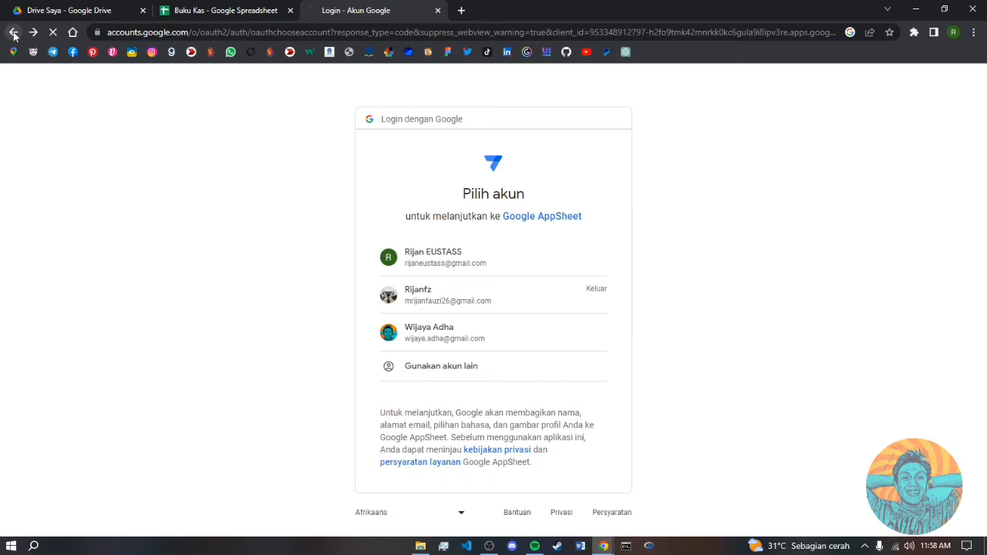
pyautogui.click(13, 35)
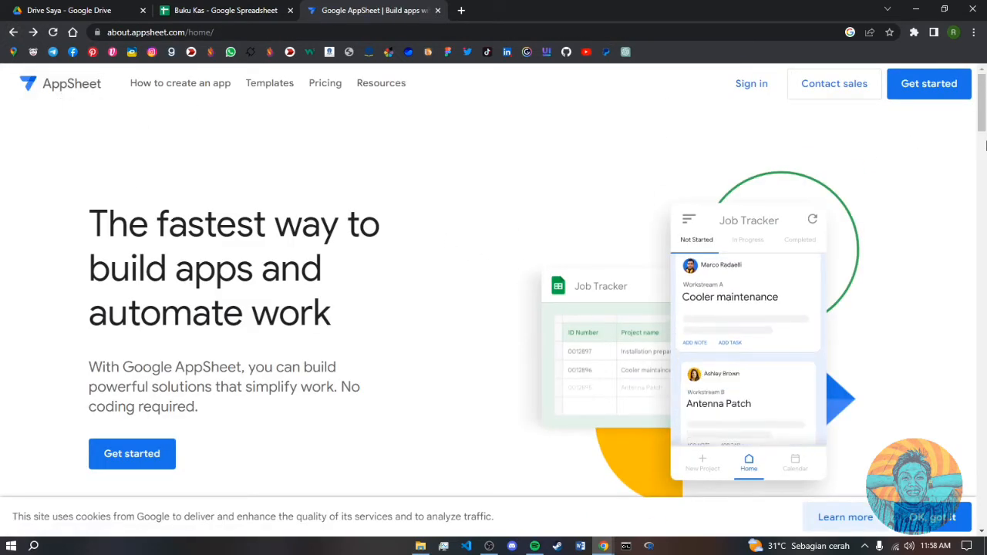
# - Get started with AppSheet by signing in with the Google account that owns the spreadsheet and allowing access to Drive and Sheets
pyautogui.click(917, 91)
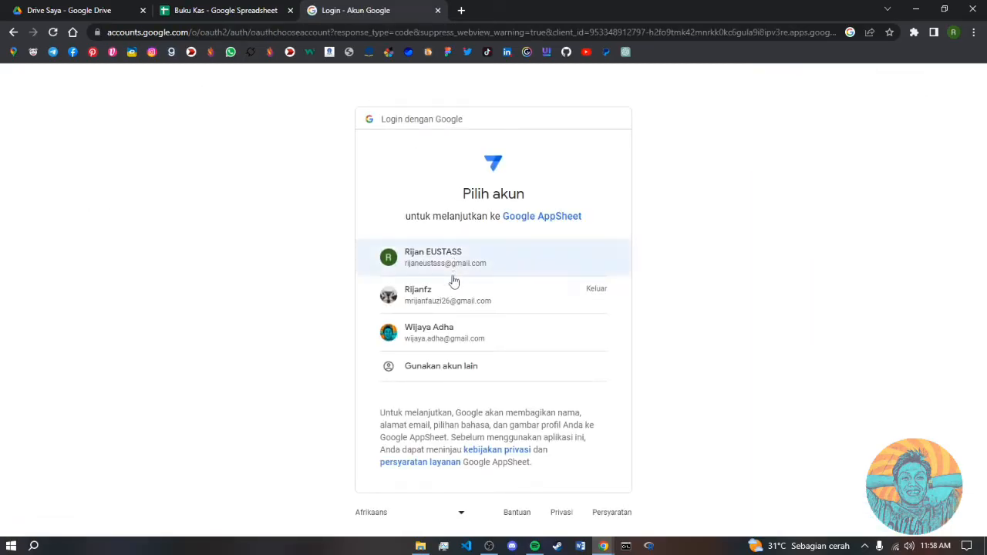
pyautogui.click(440, 336)
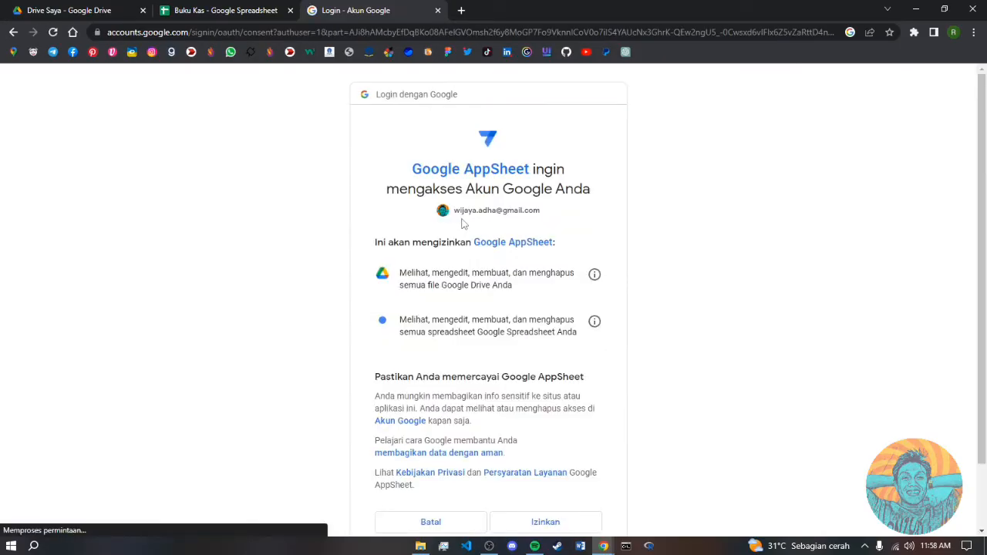
pyautogui.click(563, 524)
pyautogui.scroll(-1, 563, 529)
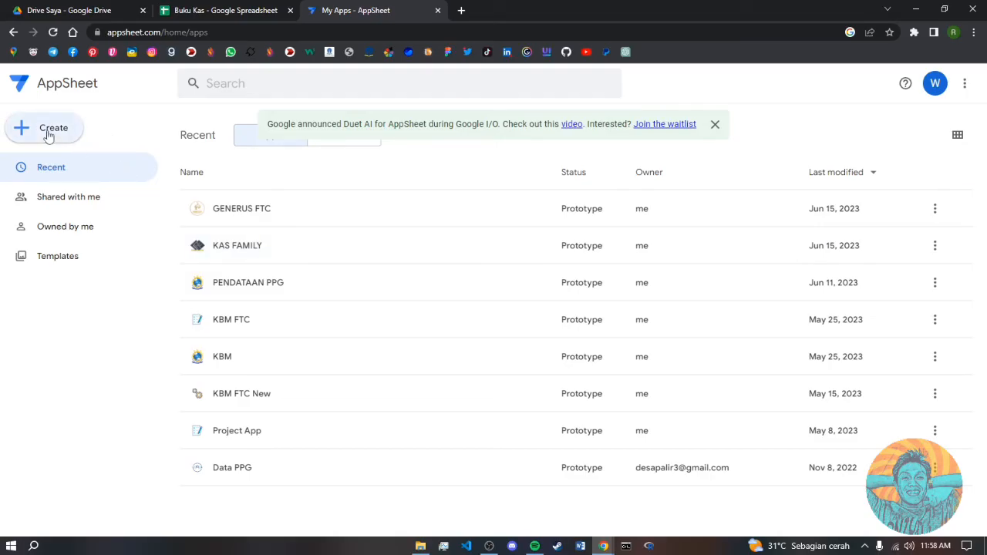
# - Create a blank app named Buku Kas in the Other category and start customizing it
pyautogui.click(48, 134)
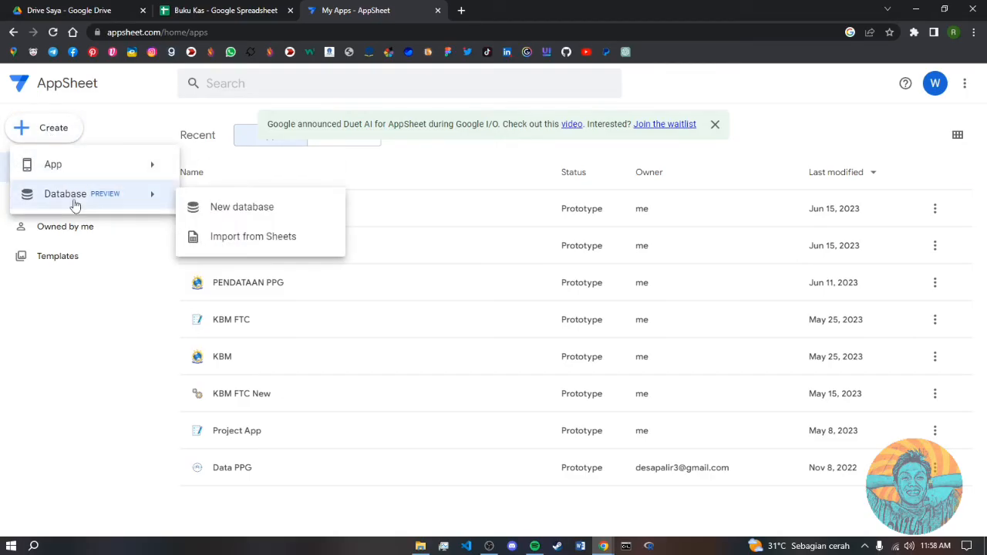
pyautogui.moveTo(85, 176)
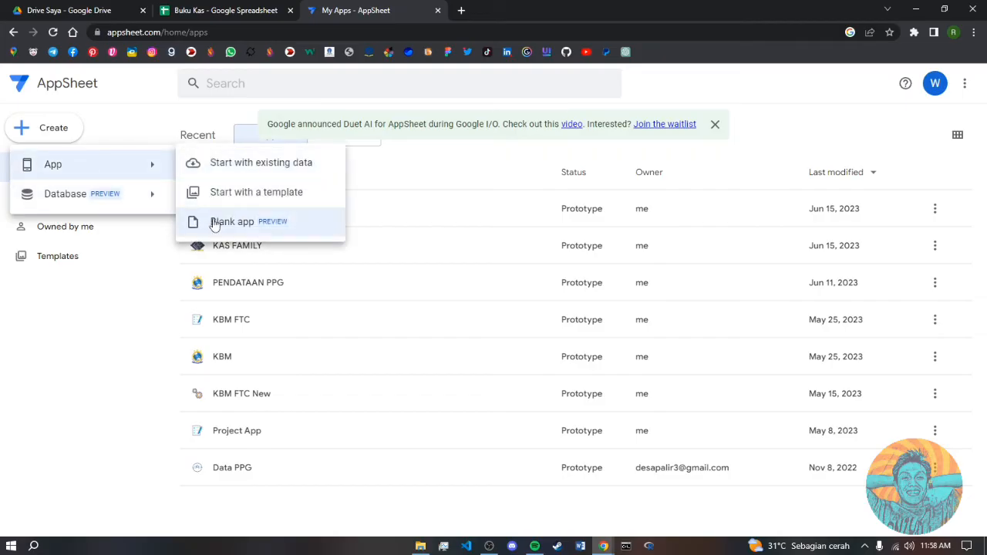
pyautogui.click(236, 223)
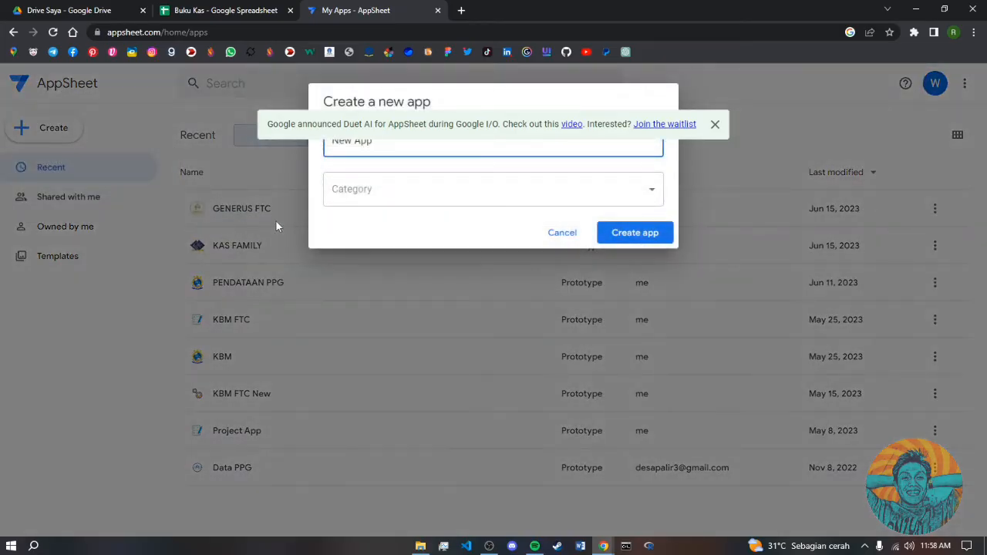
pyautogui.moveTo(391, 144); pyautogui.dragTo(320, 148)
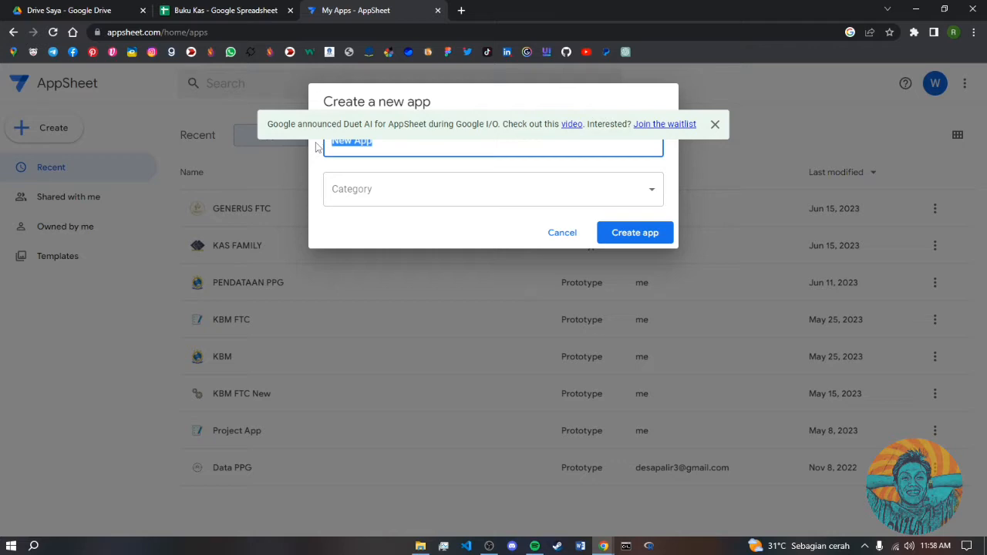
pyautogui.write('Buku Kas')
pyautogui.click(715, 123)
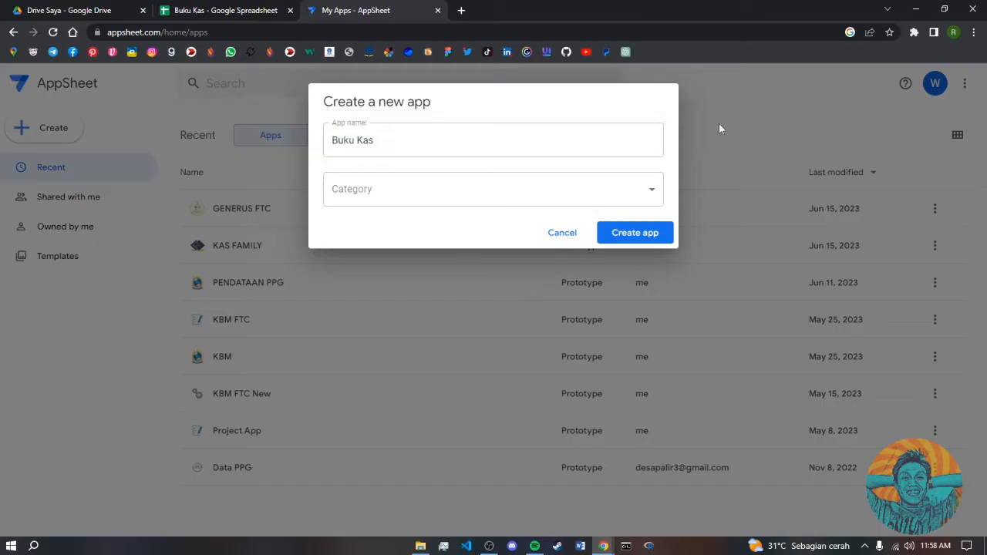
pyautogui.click(489, 199)
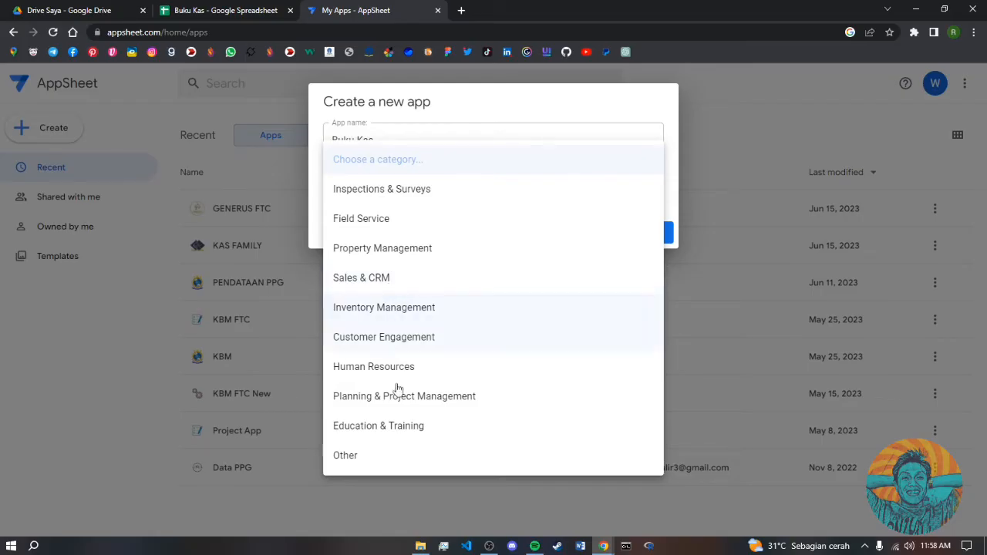
pyautogui.click(357, 458)
pyautogui.click(657, 231)
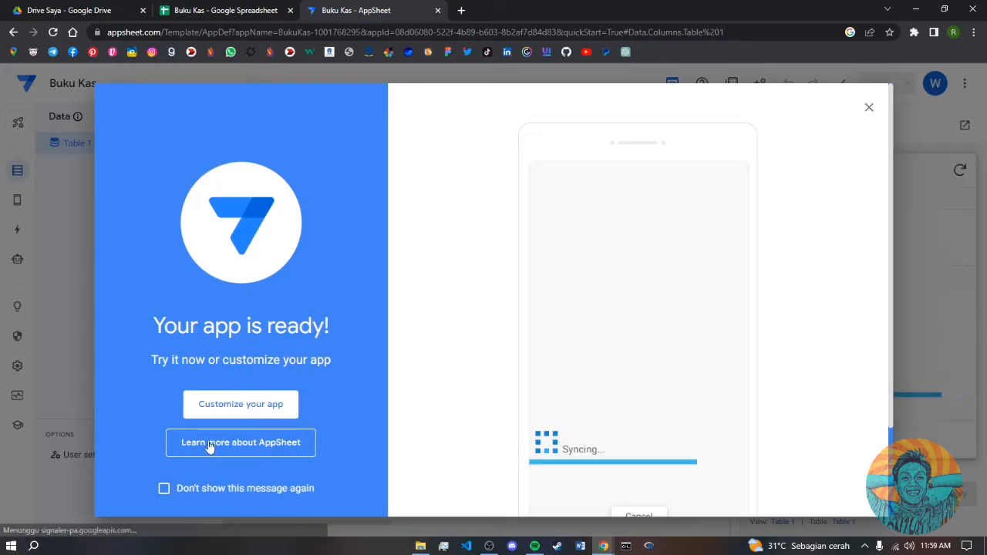
pyautogui.click(252, 410)
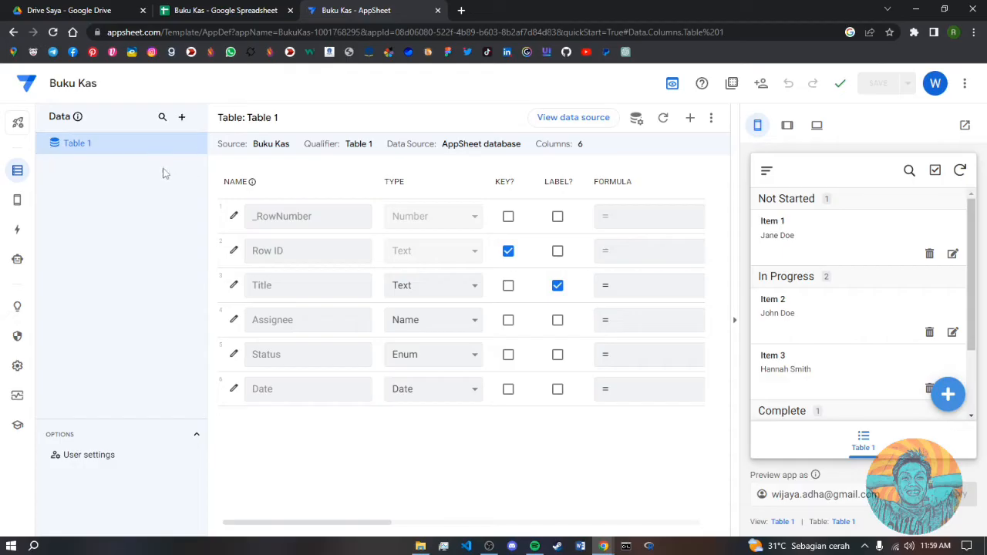
# - Add the Akun & Rekening worksheet of the Buku Kas Google Sheets file as a table with updates, adds and deletes allowed
pyautogui.click(183, 118)
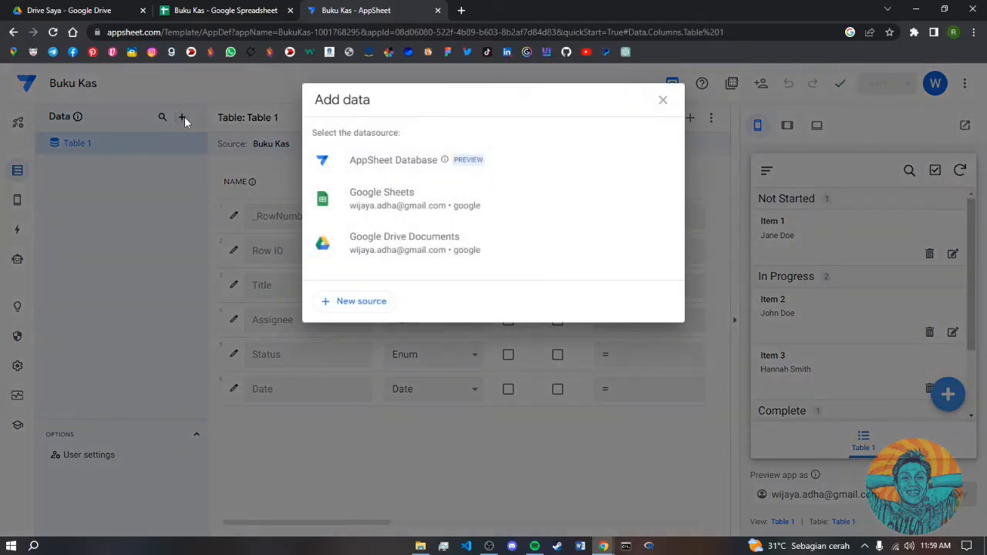
pyautogui.click(400, 198)
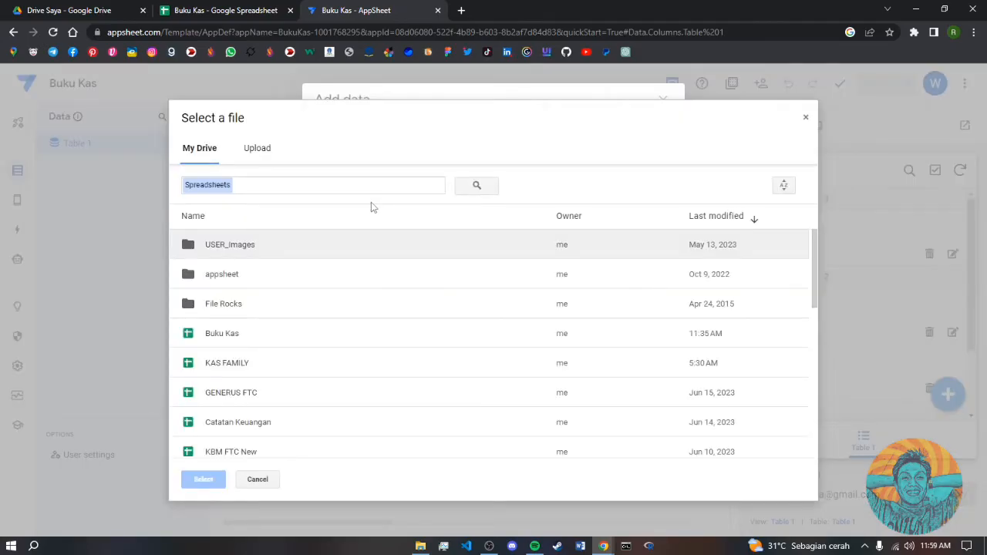
pyautogui.click(222, 340)
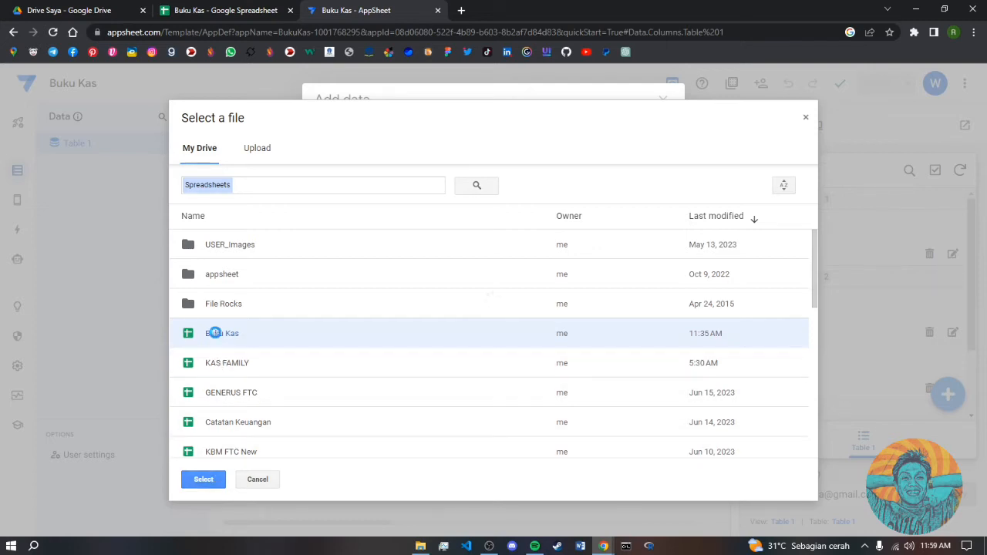
pyautogui.doubleClick(217, 337)
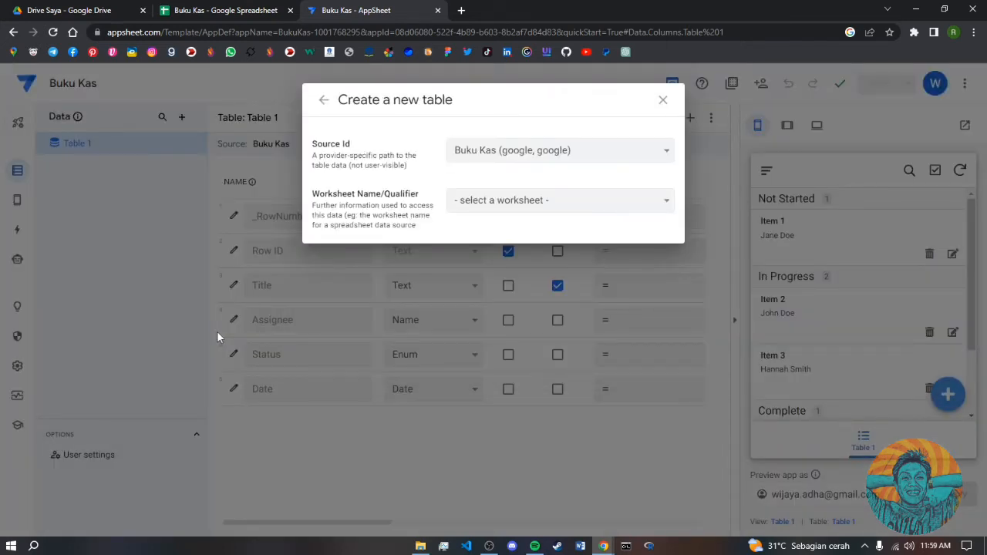
pyautogui.click(600, 201)
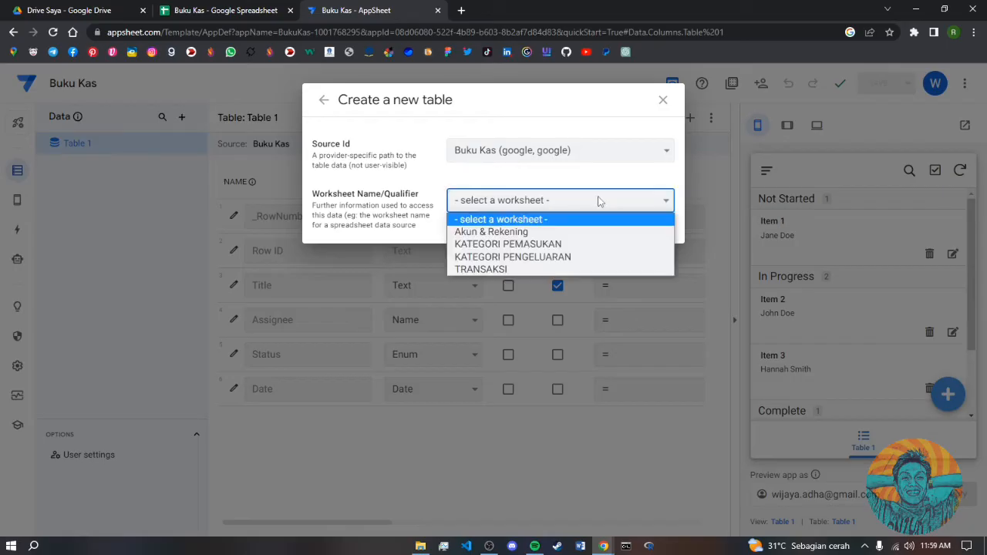
pyautogui.click(494, 233)
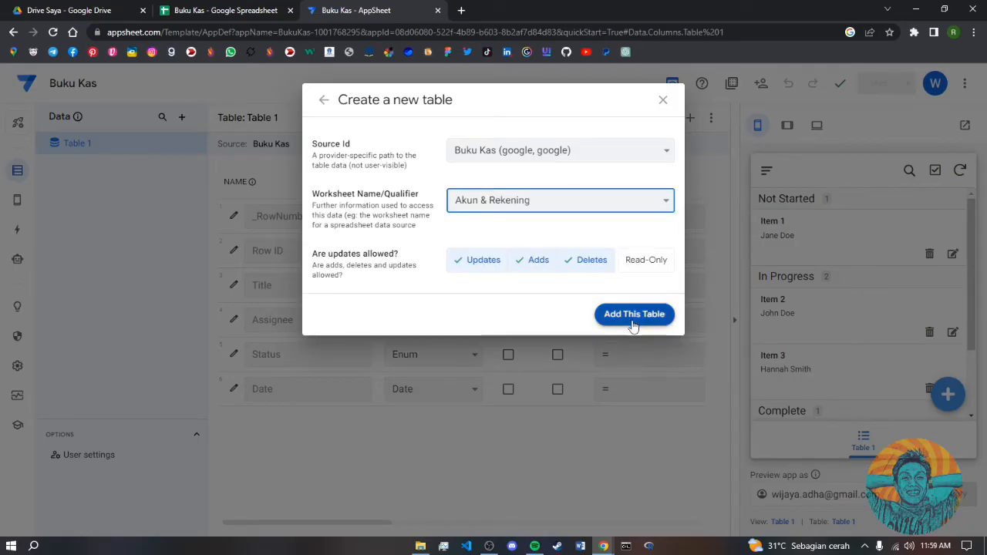
pyautogui.click(632, 318)
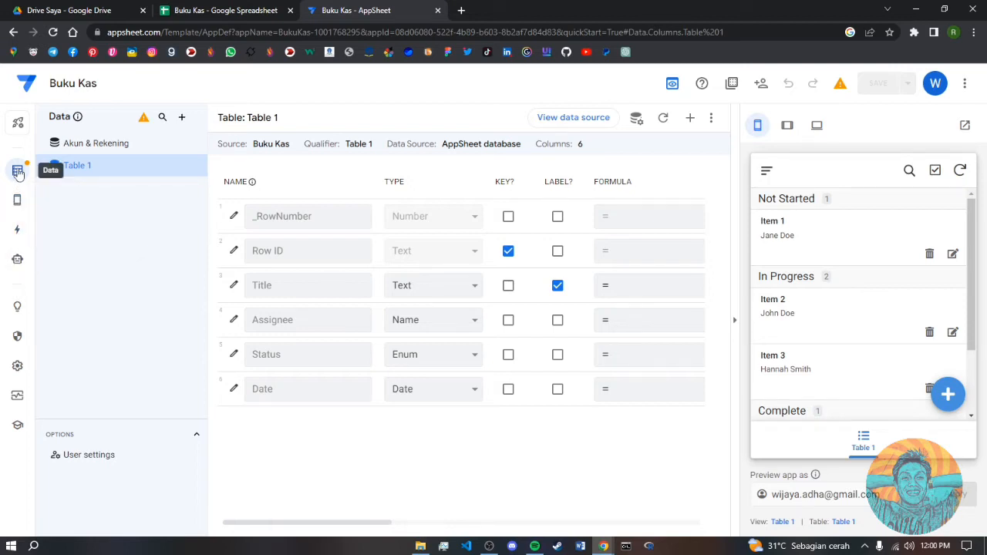
# - Examine the Akun & Rekening table's columns, including their types, key and label flags, formulas and initial values
pyautogui.moveTo(21, 206)
pyautogui.click(90, 150)
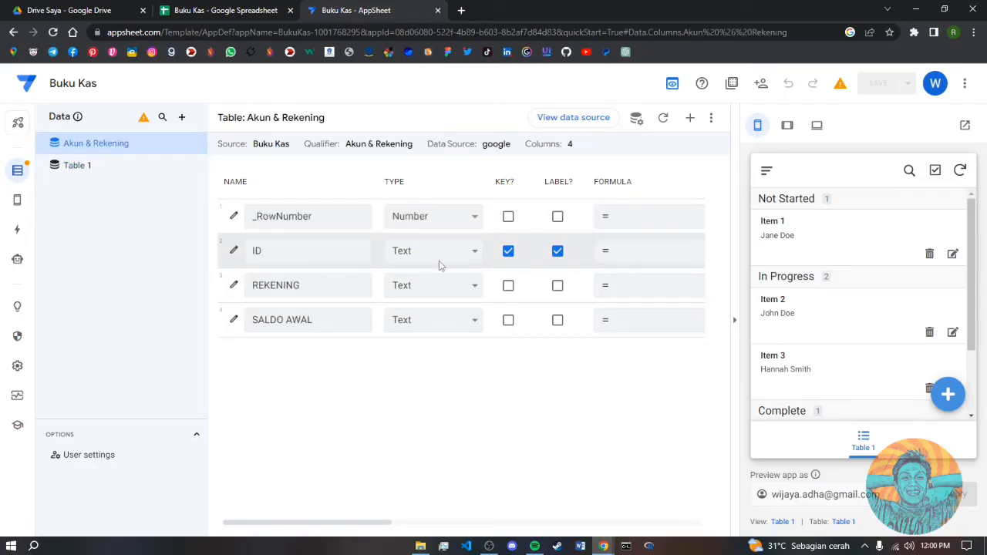
pyautogui.click(269, 254)
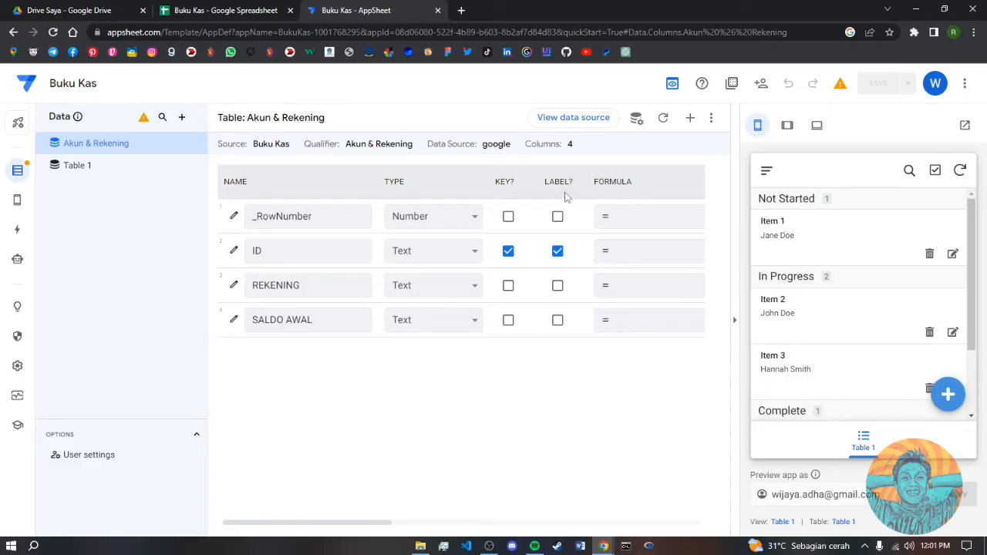
pyautogui.moveTo(333, 526); pyautogui.dragTo(466, 538)
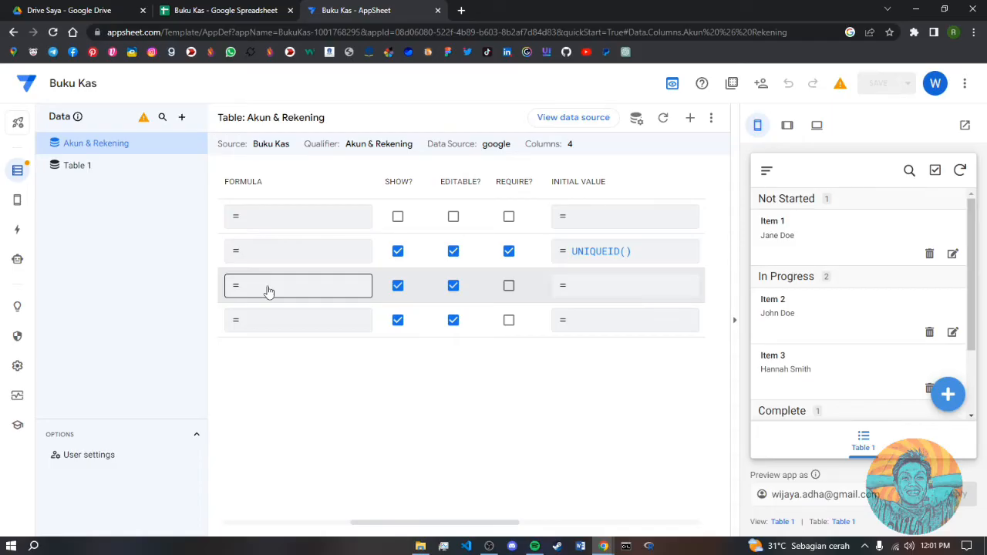
pyautogui.click(622, 291)
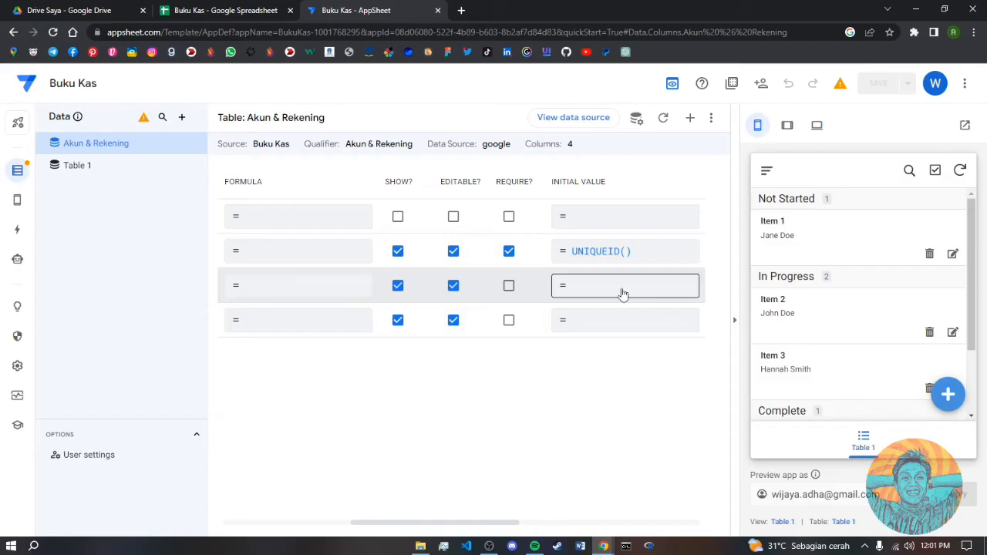
pyautogui.click(622, 256)
pyautogui.click(584, 288)
pyautogui.click(604, 209)
pyautogui.click(602, 287)
pyautogui.click(594, 323)
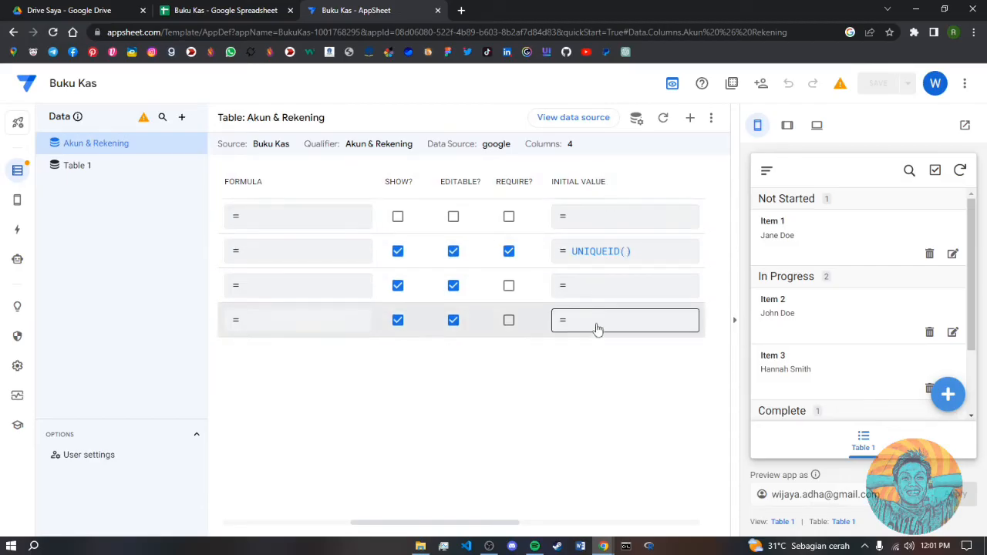
pyautogui.click(598, 285)
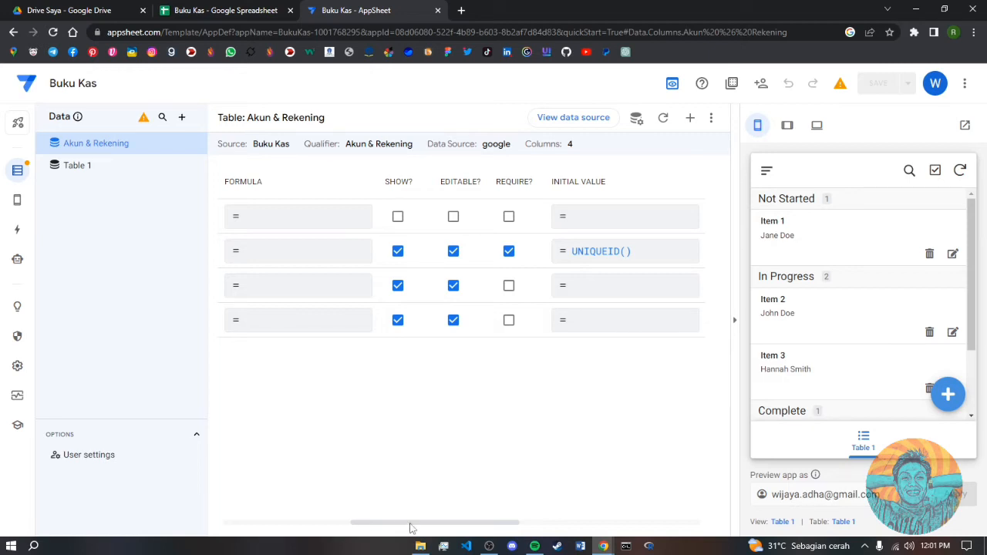
pyautogui.moveTo(411, 524); pyautogui.dragTo(277, 529)
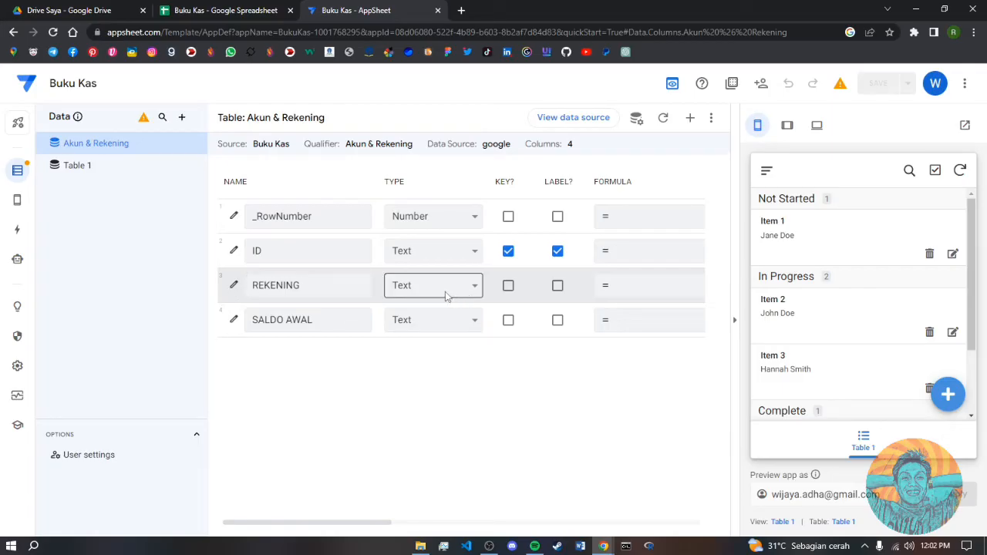
# - Make REKENING the key and label column of the Akun & Rekening table, and check its column settings
pyautogui.click(509, 286)
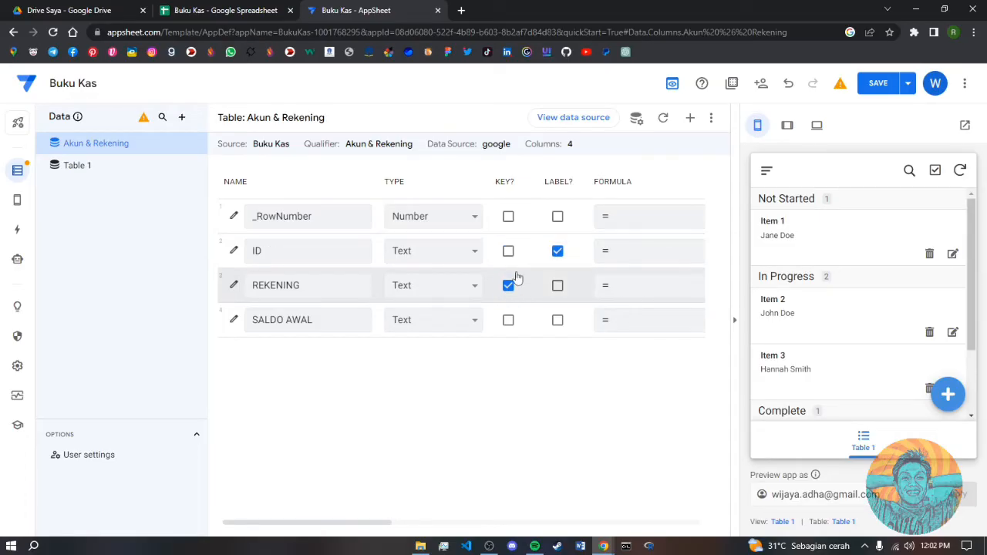
pyautogui.click(556, 287)
pyautogui.click(234, 286)
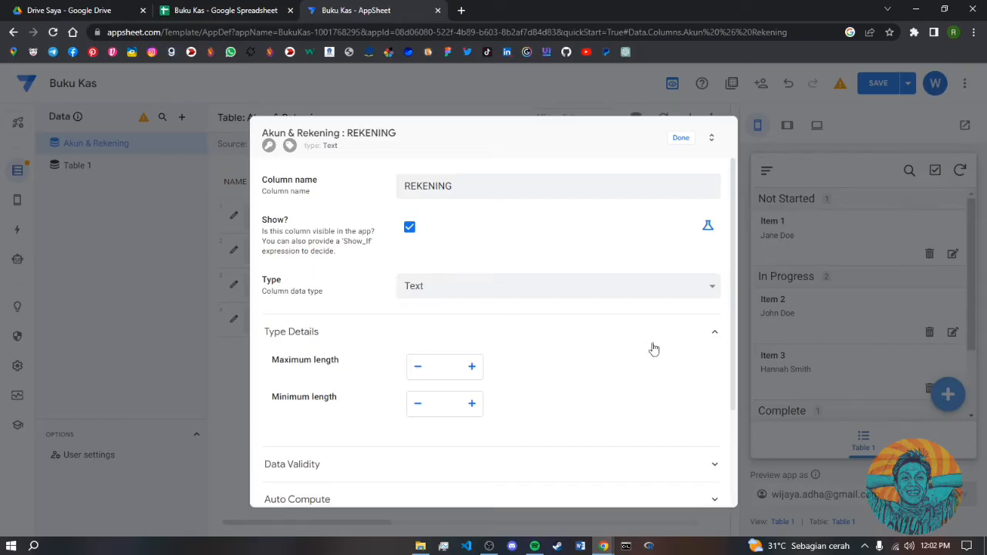
pyautogui.scroll(-3, 669, 428)
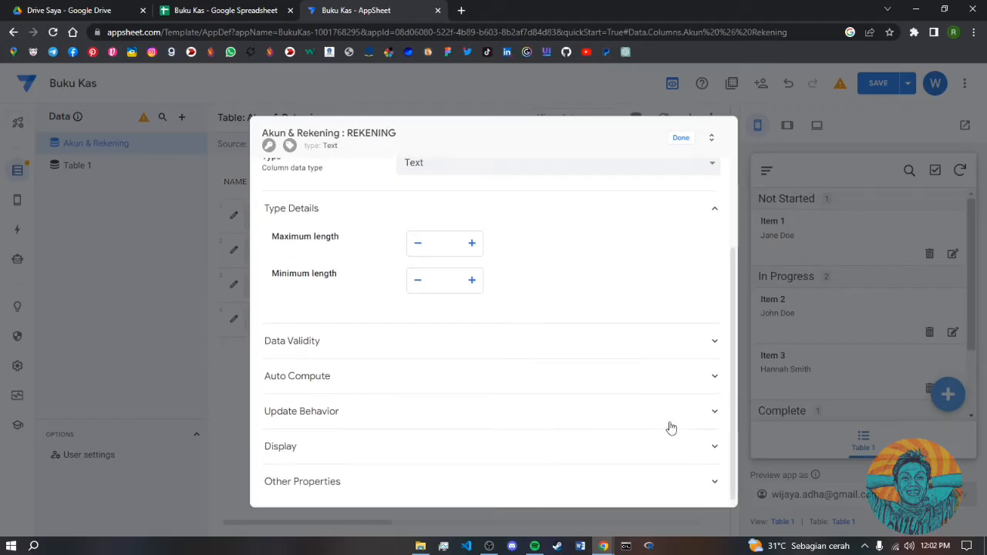
pyautogui.scroll(3, 670, 426)
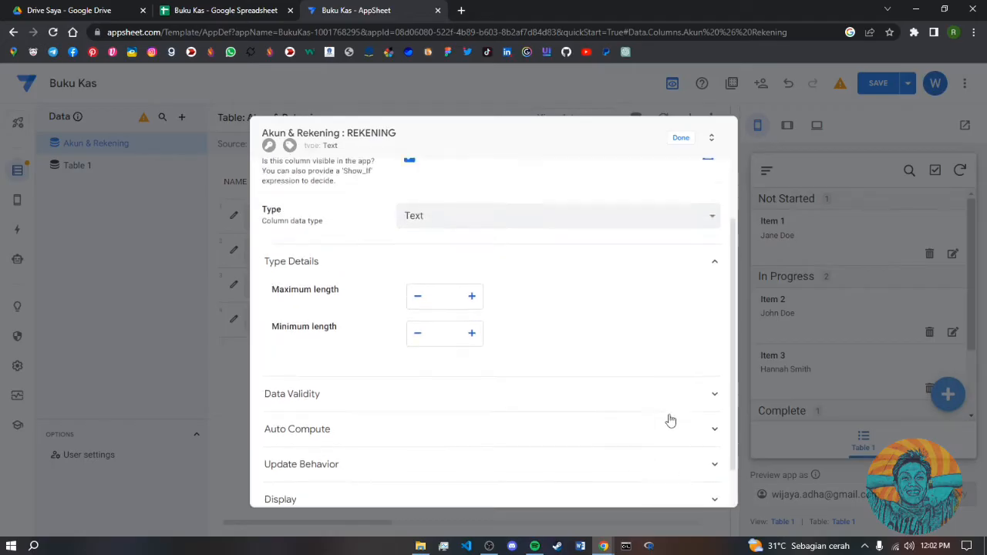
pyautogui.click(678, 140)
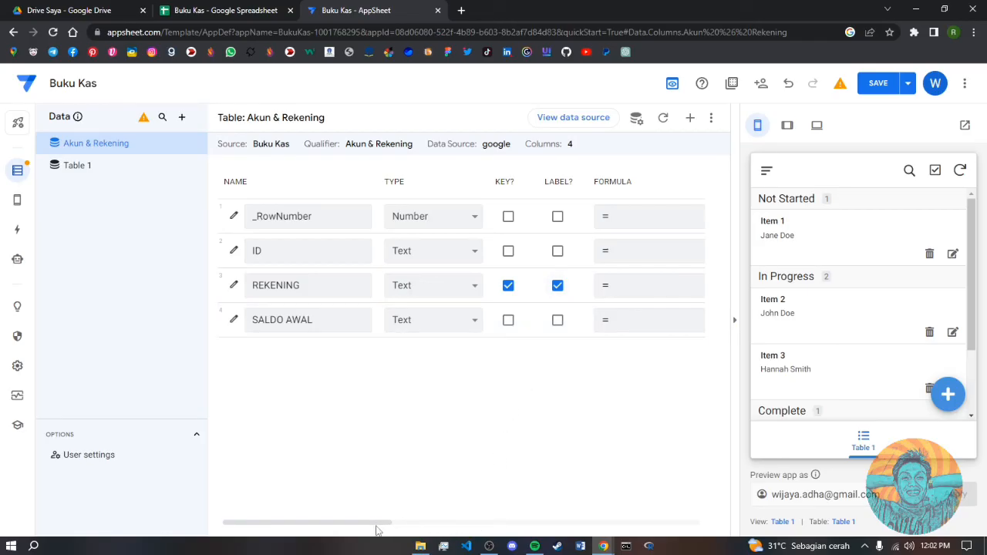
# - Hide the ID column of the Akun & Rekening table from the app, and check the remaining column properties
pyautogui.moveTo(379, 527); pyautogui.dragTo(485, 524)
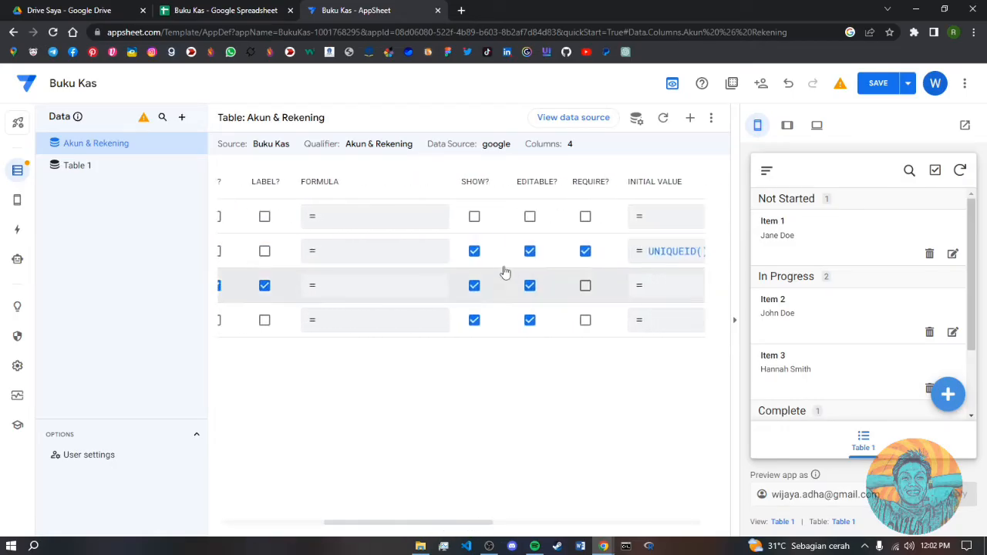
pyautogui.click(474, 251)
pyautogui.moveTo(356, 527); pyautogui.dragTo(553, 528)
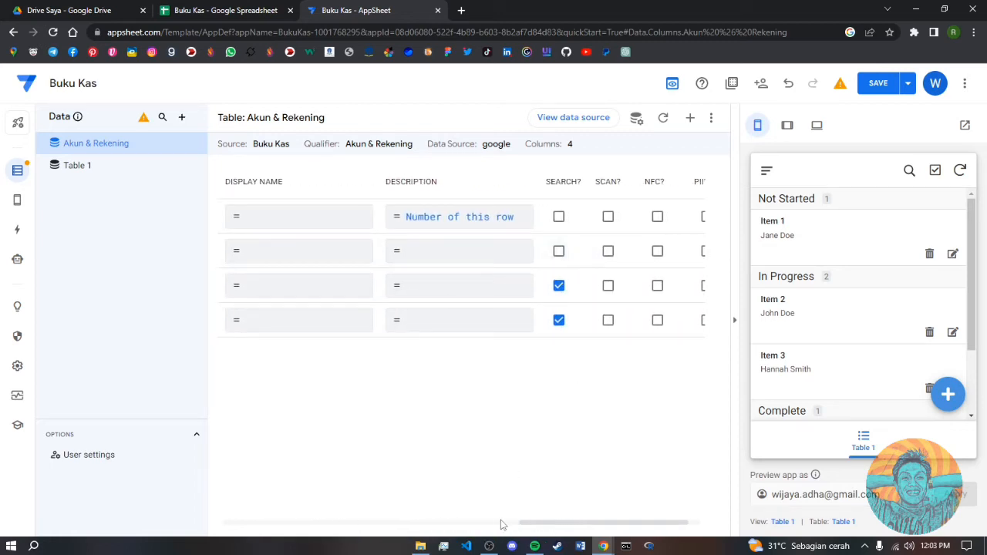
pyautogui.moveTo(551, 527); pyautogui.dragTo(239, 512)
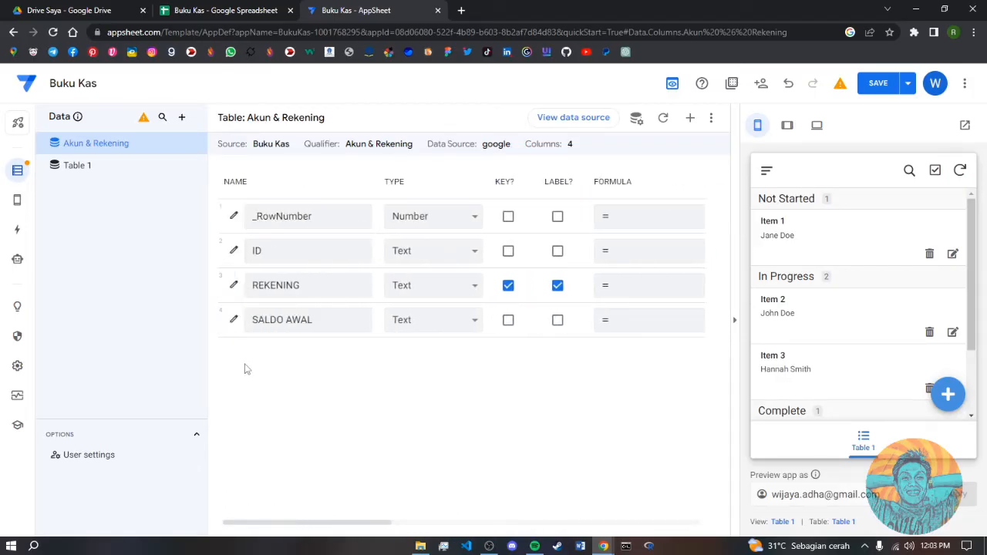
# - Set the data type of the SALDO AWAL column in the Akun & Rekening table to Price
pyautogui.click(233, 319)
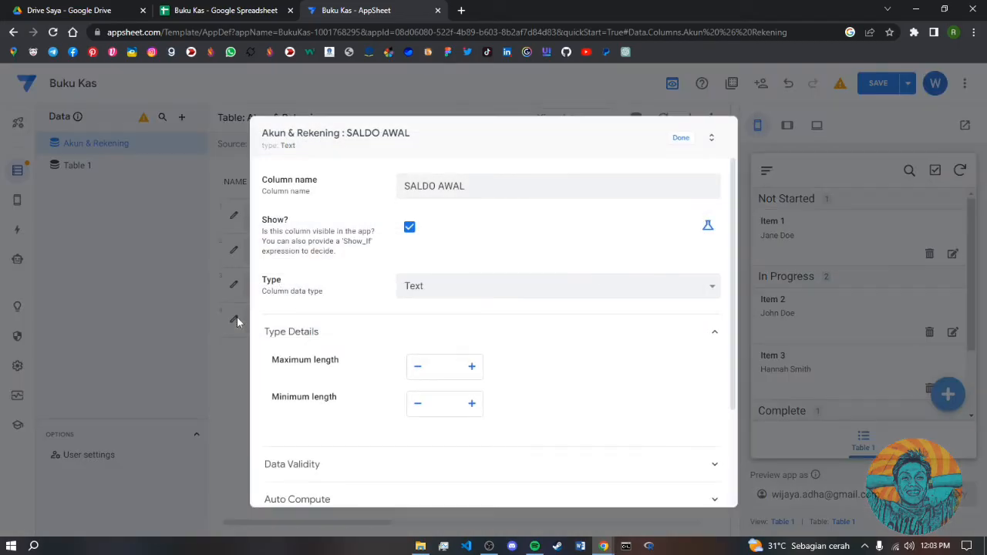
pyautogui.click(463, 297)
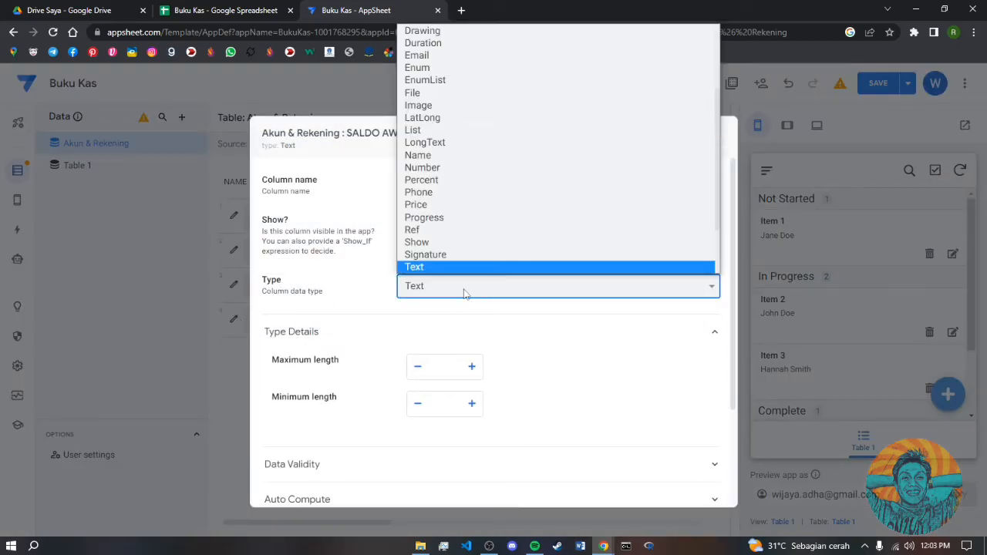
pyautogui.write('pr')
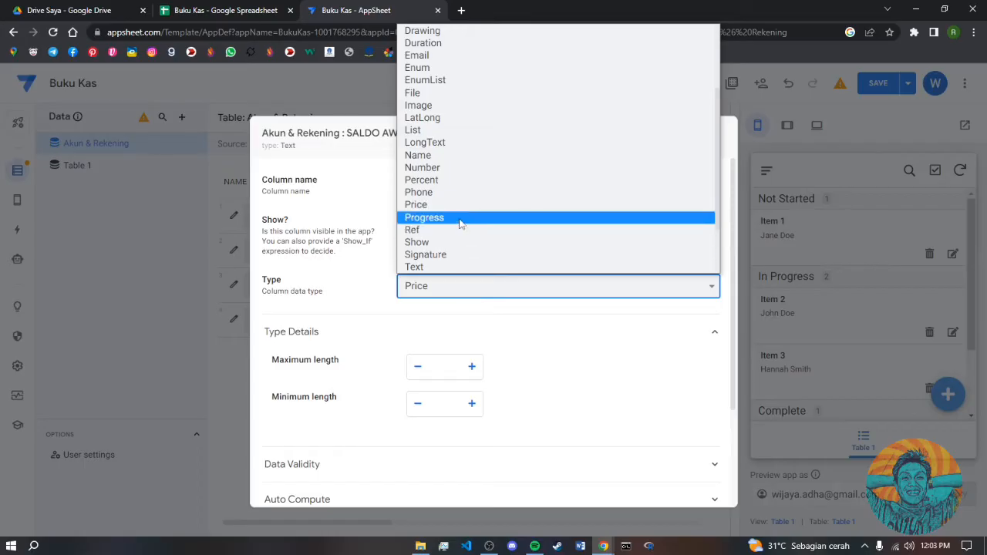
pyautogui.click(454, 207)
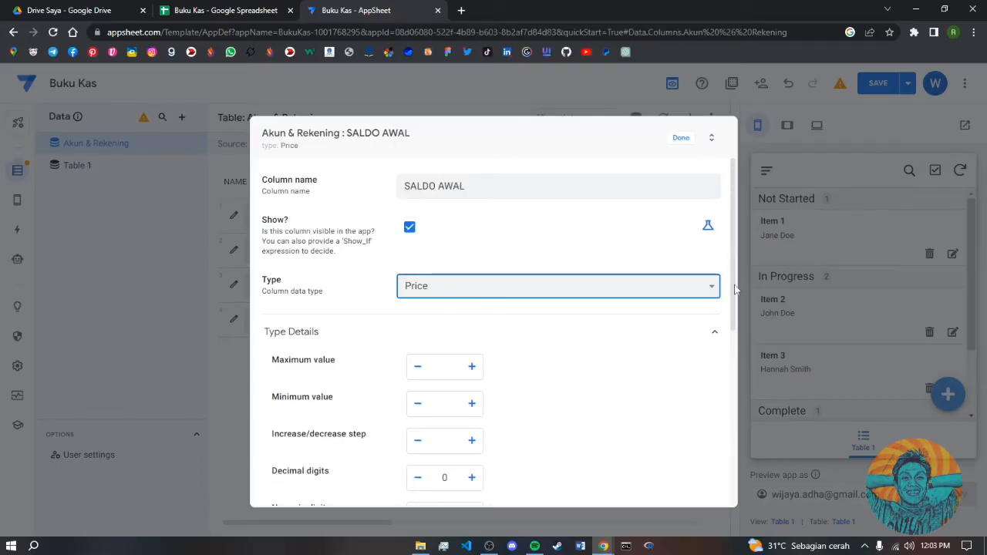
# - Format the SALDO AWAL column with a thousands separator, Label display mode and the Rp currency symbol
pyautogui.scroll(-3, 735, 289)
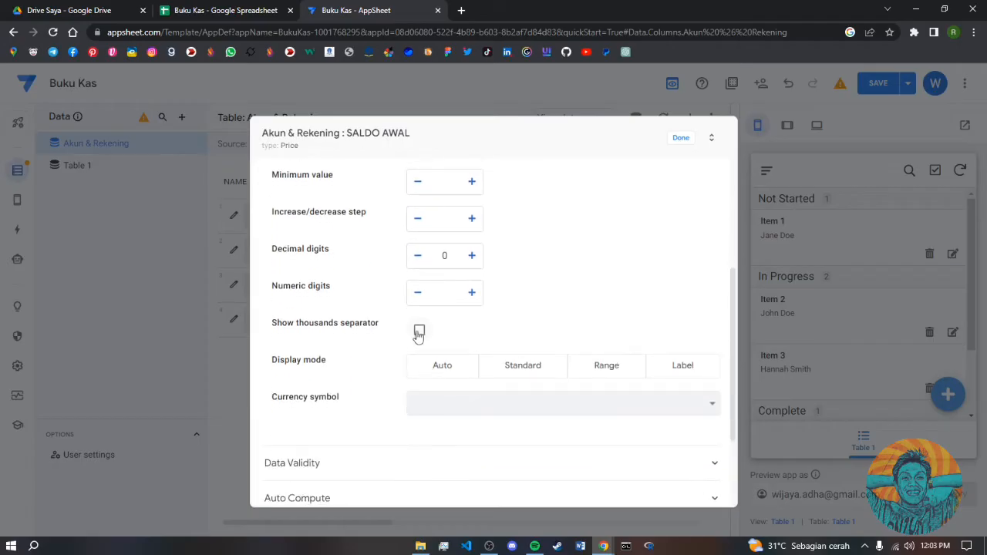
pyautogui.click(419, 332)
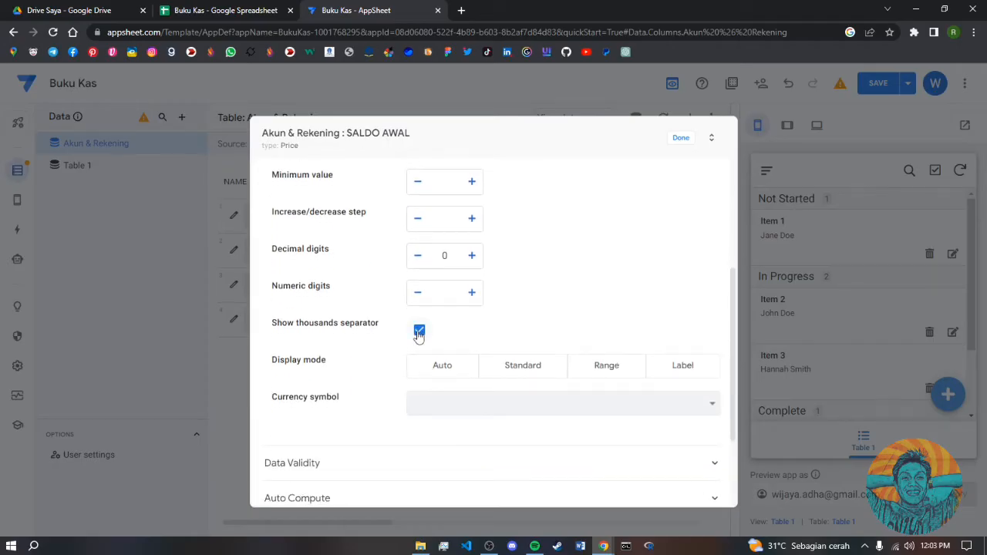
pyautogui.click(697, 369)
pyautogui.click(686, 403)
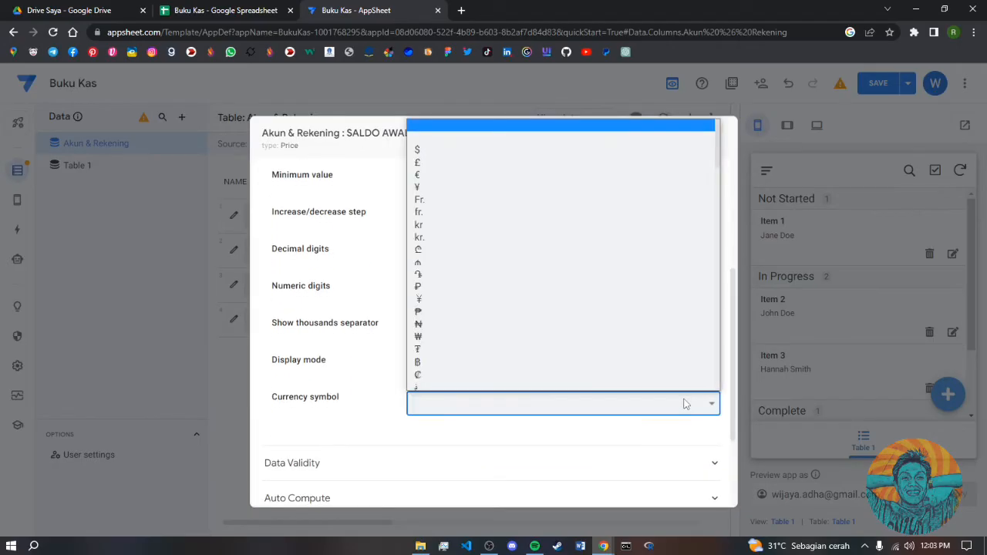
pyautogui.write('rp')
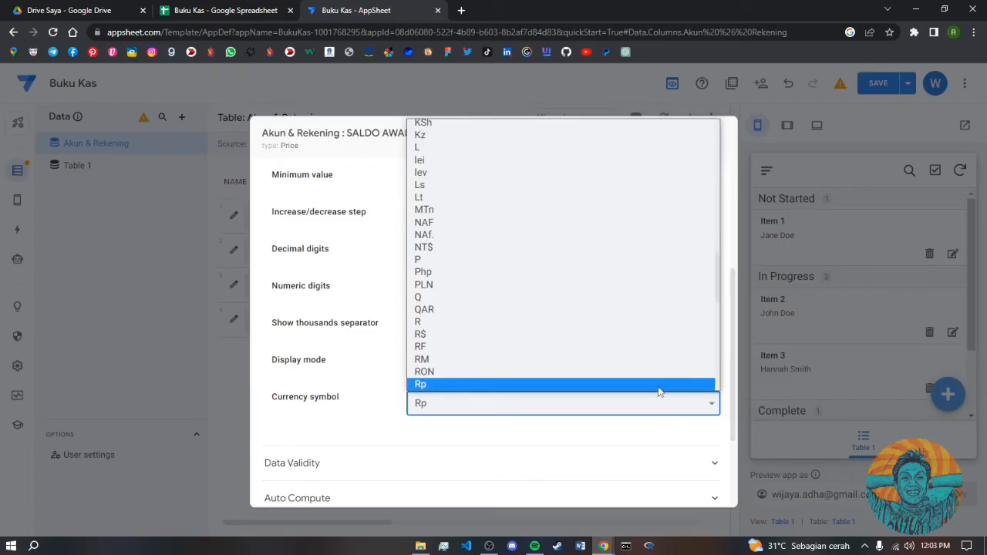
pyautogui.click(654, 388)
pyautogui.click(682, 140)
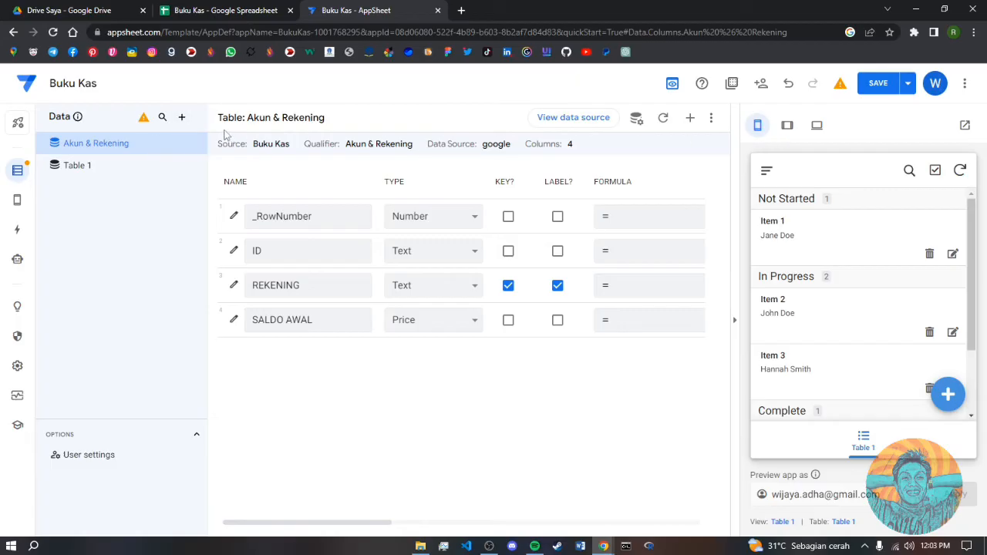
# - Add the KATEGORI PEMASUKAN worksheet of Buku Kas as a table with updates, adds and deletes allowed
pyautogui.click(182, 119)
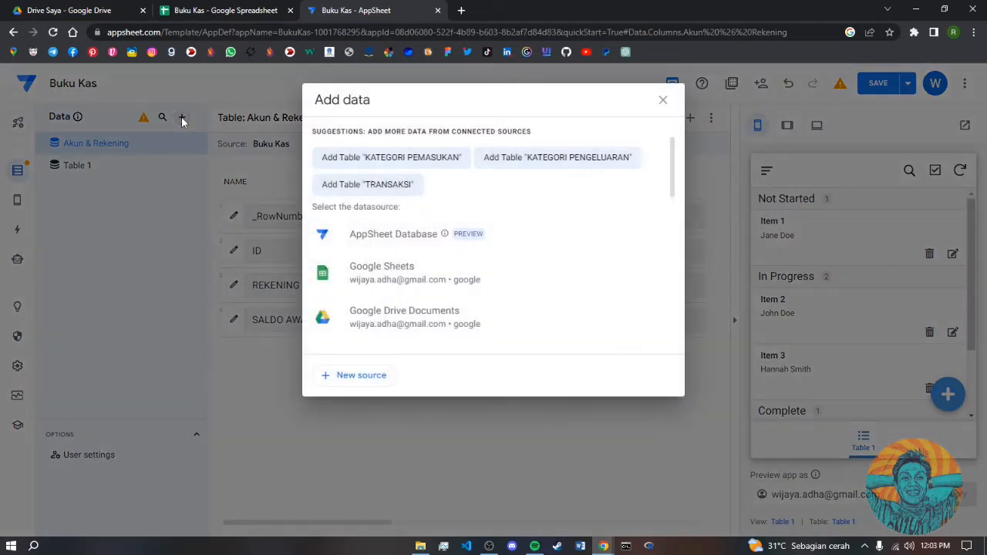
pyautogui.click(402, 159)
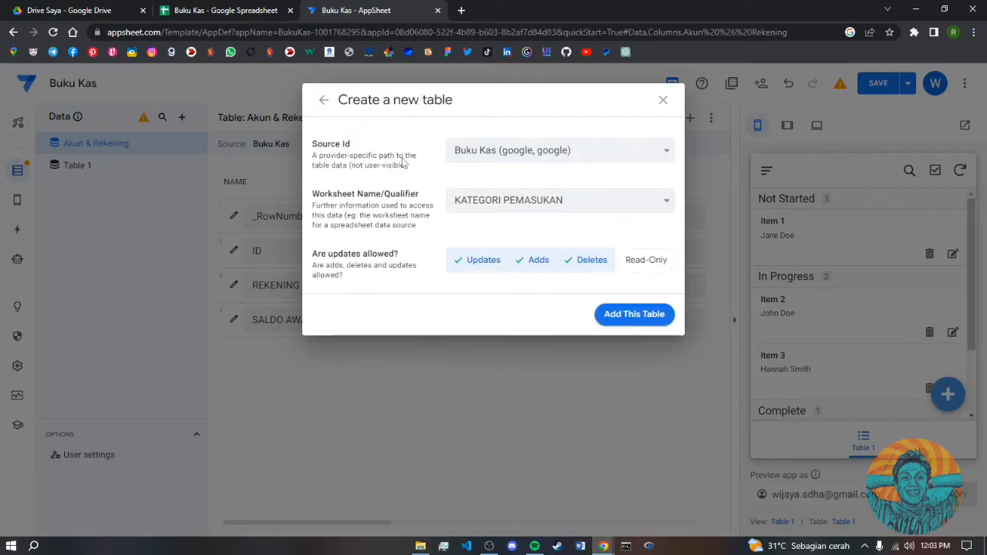
pyautogui.click(627, 316)
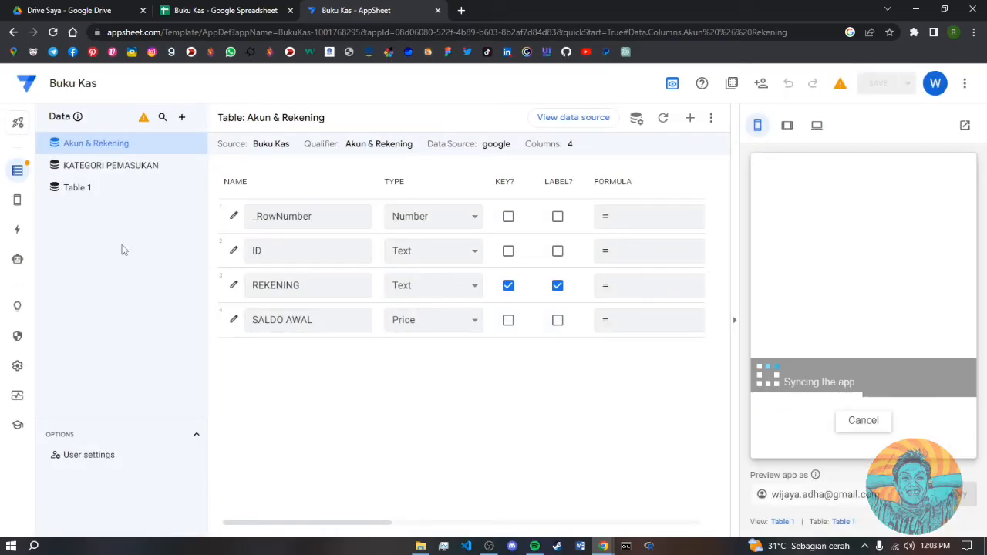
# - In the KATEGORI PEMASUKAN table, make KATEGORI the label column and hide the ID column from the app
pyautogui.click(107, 172)
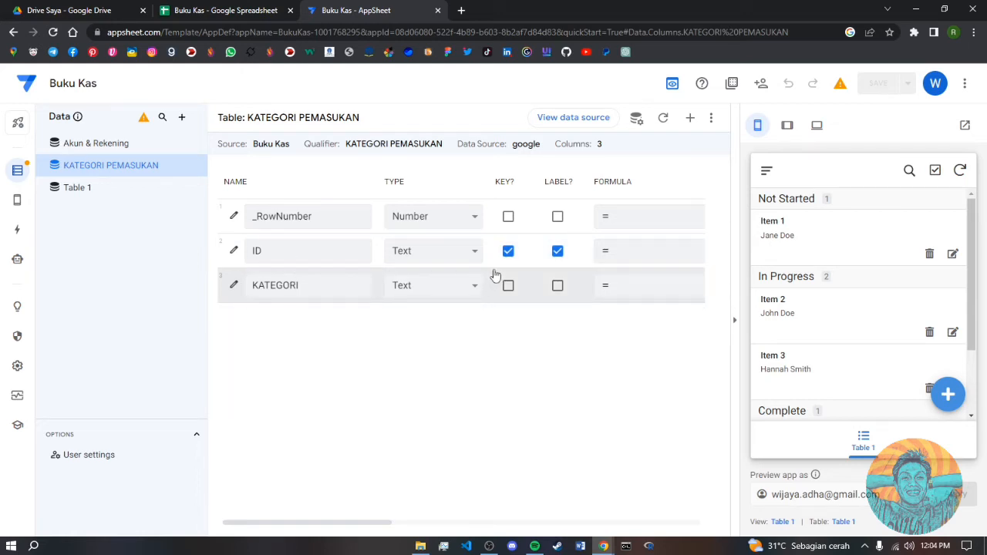
pyautogui.click(558, 286)
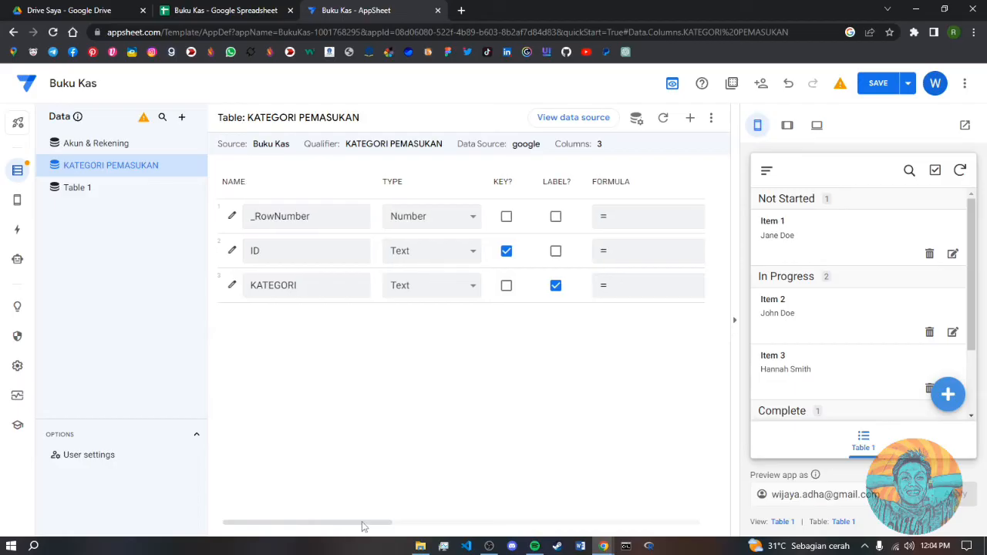
pyautogui.moveTo(364, 525); pyautogui.dragTo(472, 524)
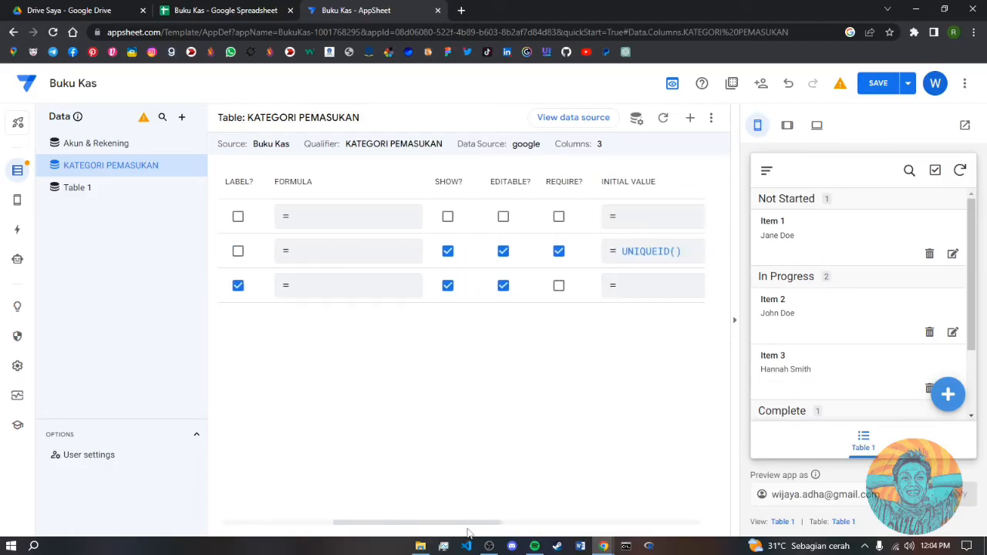
pyautogui.click(441, 251)
# - Exclude the ID column of the KATEGORI PEMASUKAN table from search
pyautogui.moveTo(399, 527); pyautogui.dragTo(573, 534)
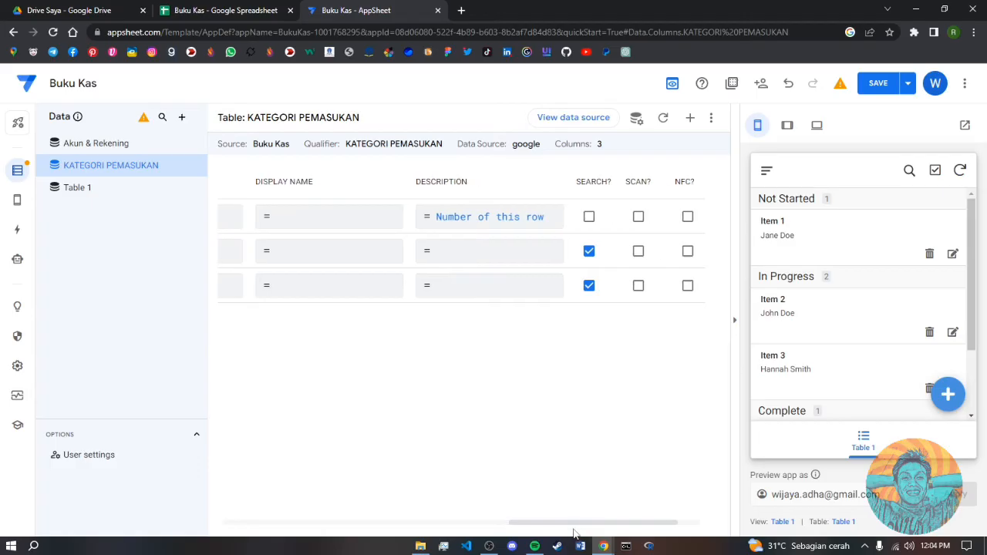
pyautogui.click(589, 251)
pyautogui.moveTo(549, 526); pyautogui.dragTo(234, 521)
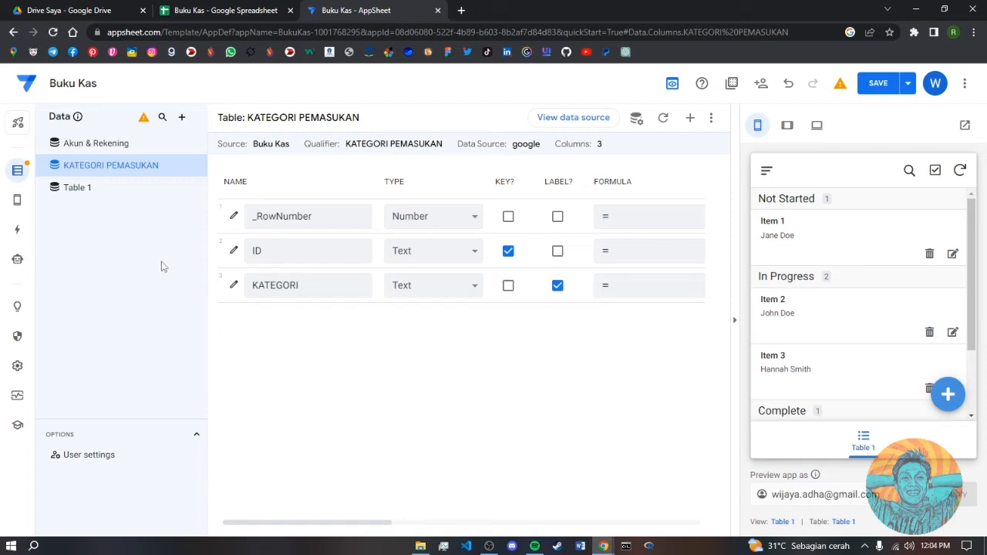
# - Add the KATEGORI PENGELUARAN worksheet of Buku Kas as a table with updates, adds and deletes allowed
pyautogui.click(182, 120)
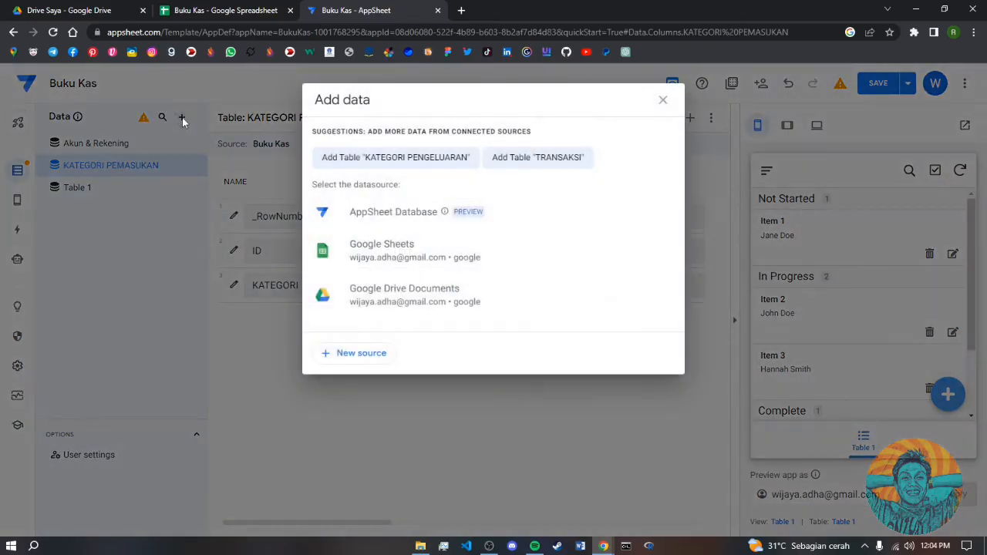
pyautogui.click(421, 159)
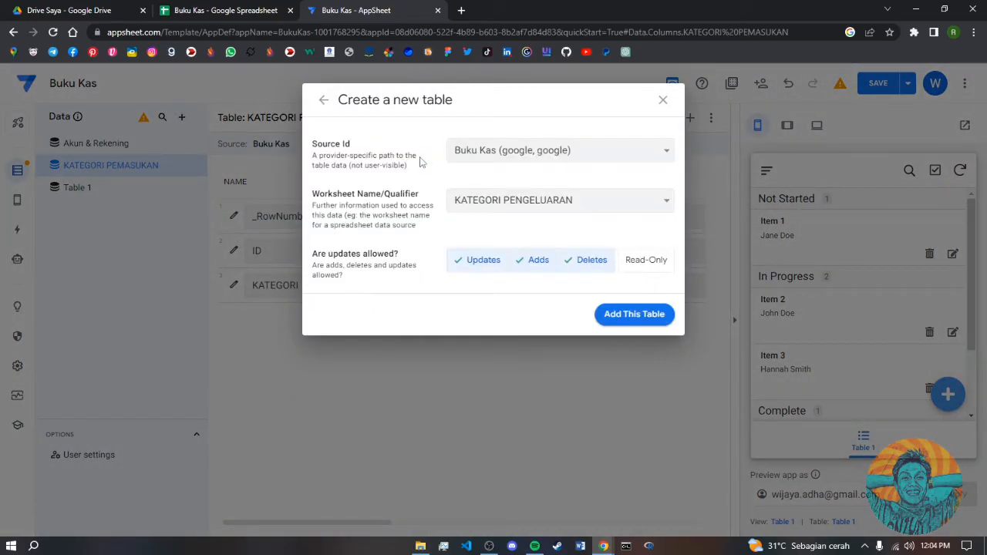
pyautogui.click(630, 317)
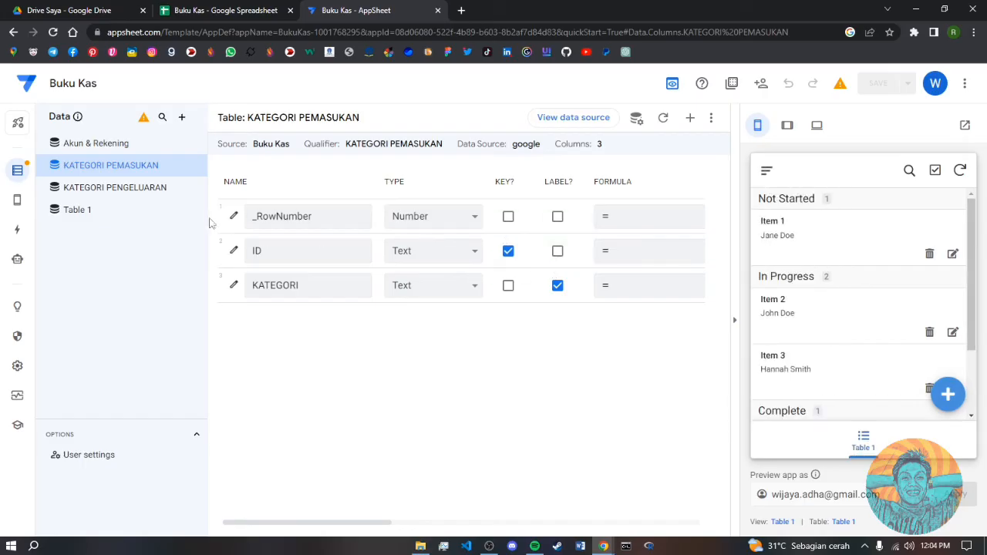
# - Make KATEGORI the key and label column of the KATEGORI PENGELUARAN table in place of ID
pyautogui.click(138, 195)
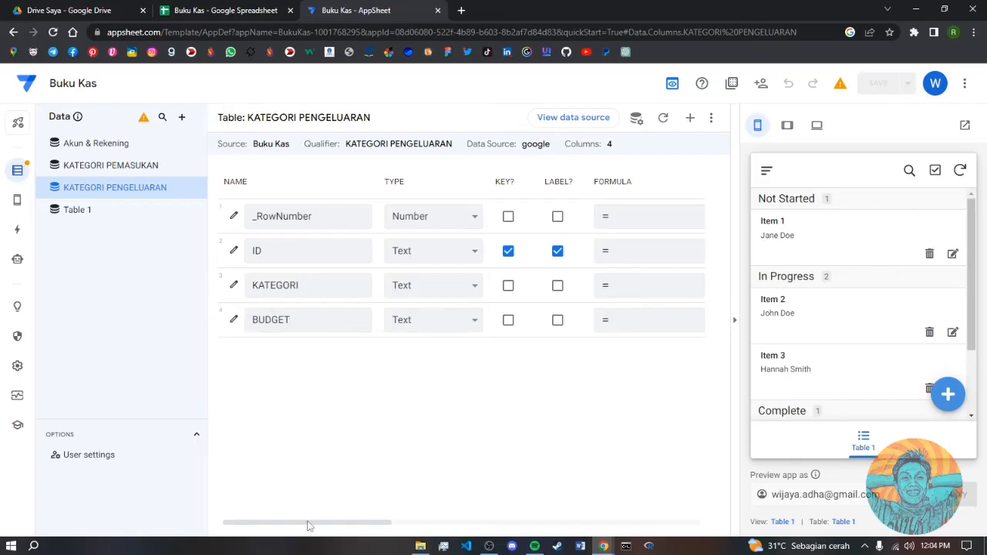
pyautogui.moveTo(307, 525); pyautogui.dragTo(313, 525)
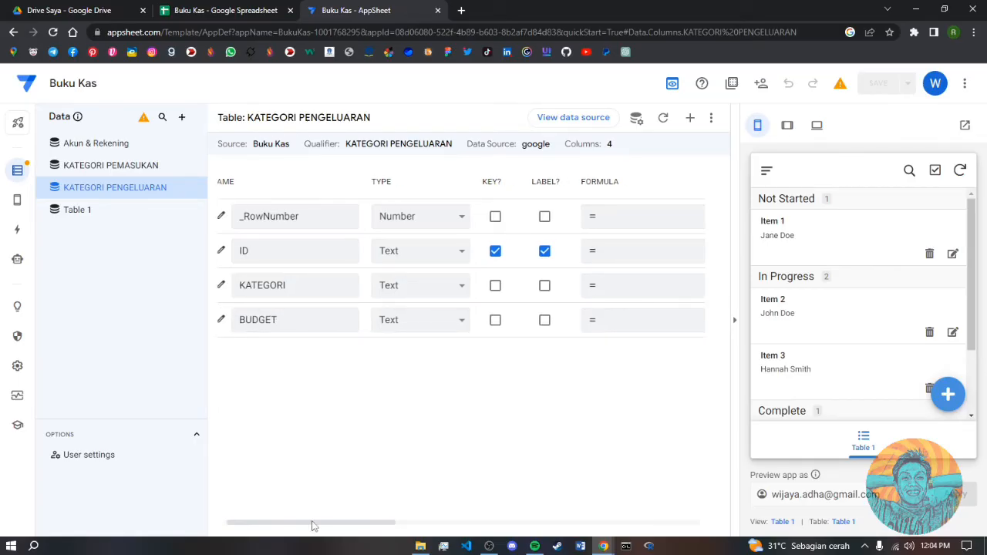
pyautogui.moveTo(313, 524); pyautogui.dragTo(309, 525)
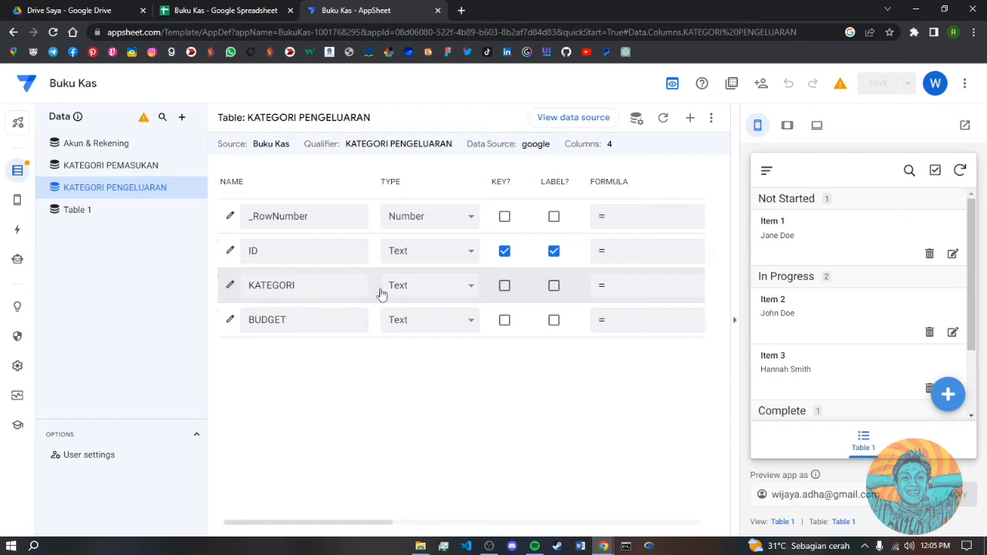
pyautogui.click(504, 285)
pyautogui.click(554, 285)
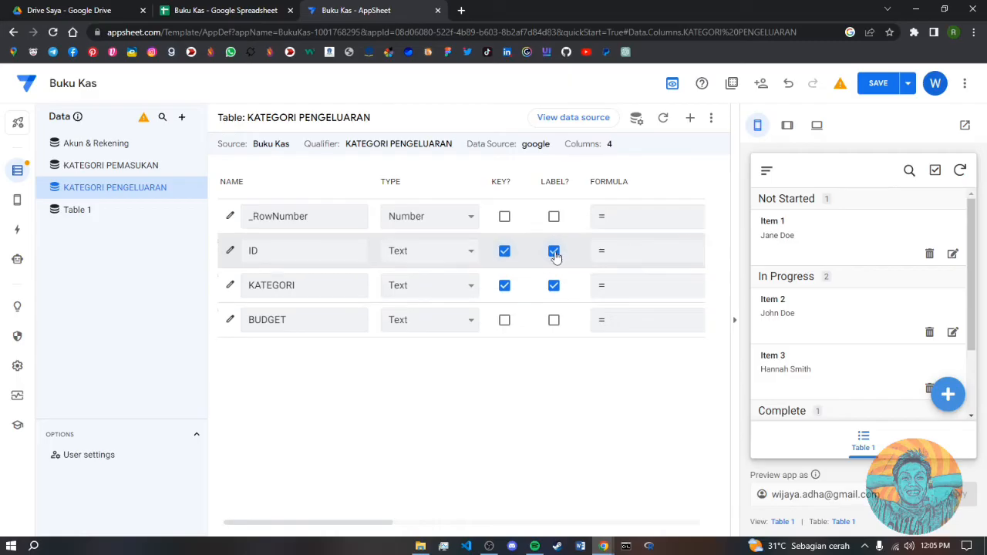
pyautogui.click(554, 251)
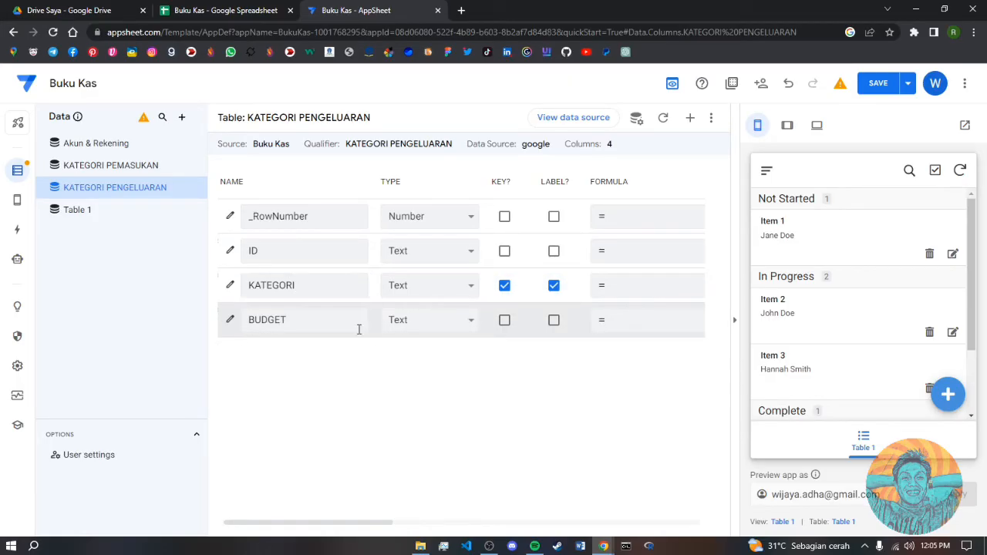
# - Set the data type of the BUDGET column in the KATEGORI PENGELUARAN table to Price
pyautogui.click(231, 321)
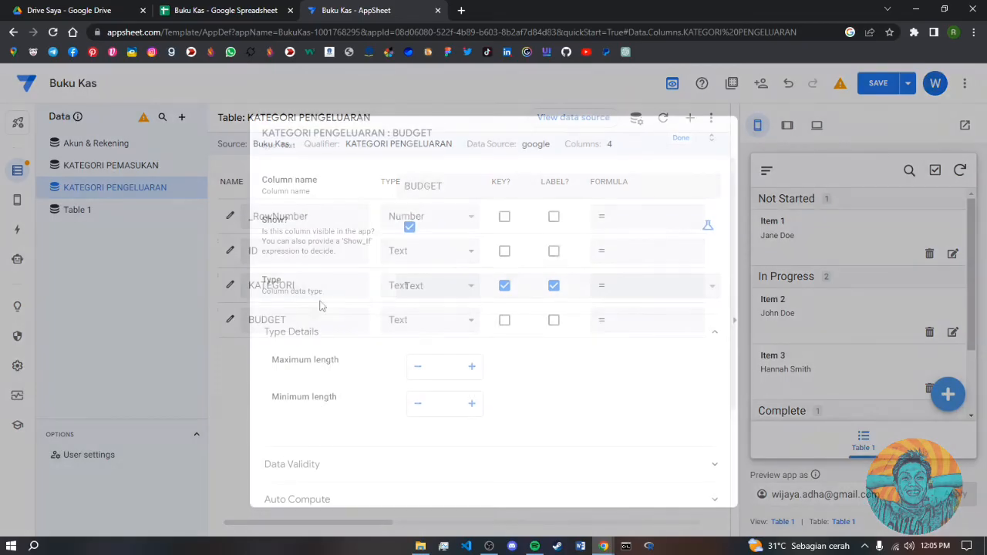
pyautogui.click(443, 286)
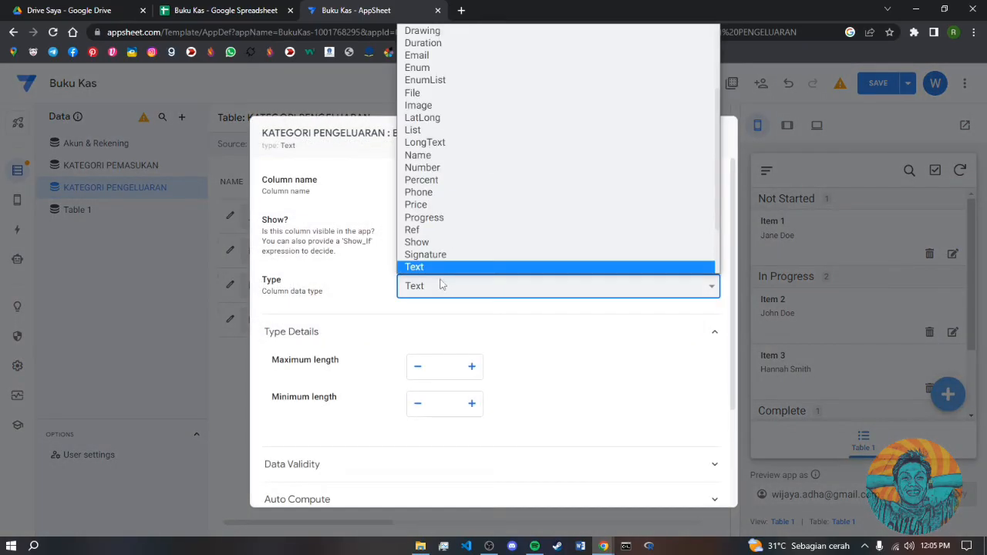
pyautogui.press('p')
pyautogui.press('r')
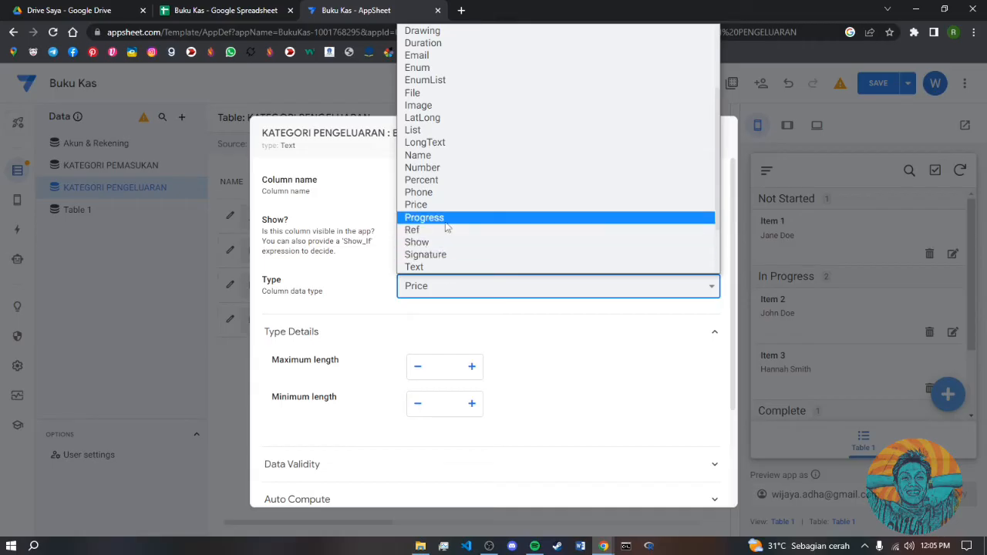
pyautogui.press('Return')
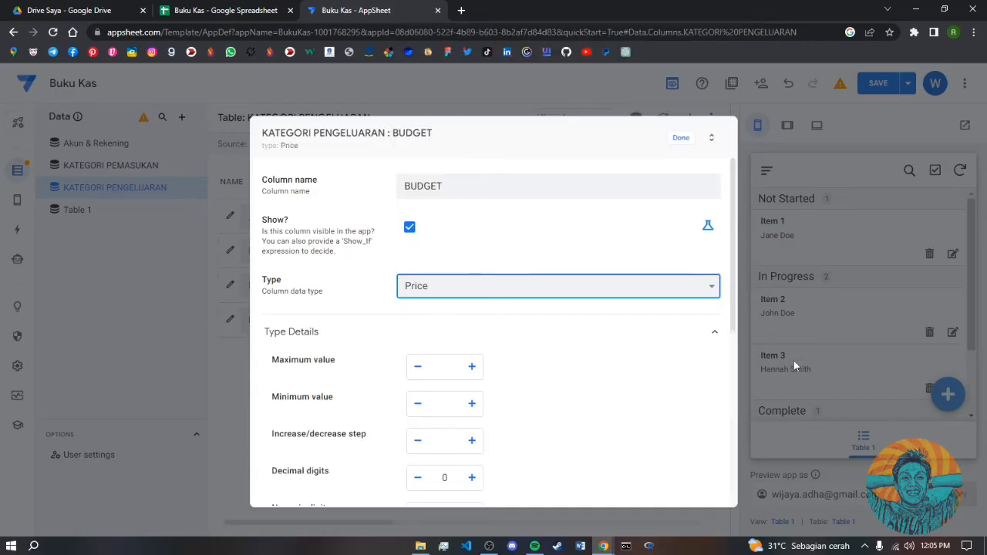
# - Format the BUDGET column with a thousands separator, Label display mode and the Rp currency symbol
pyautogui.scroll(-3, 731, 285)
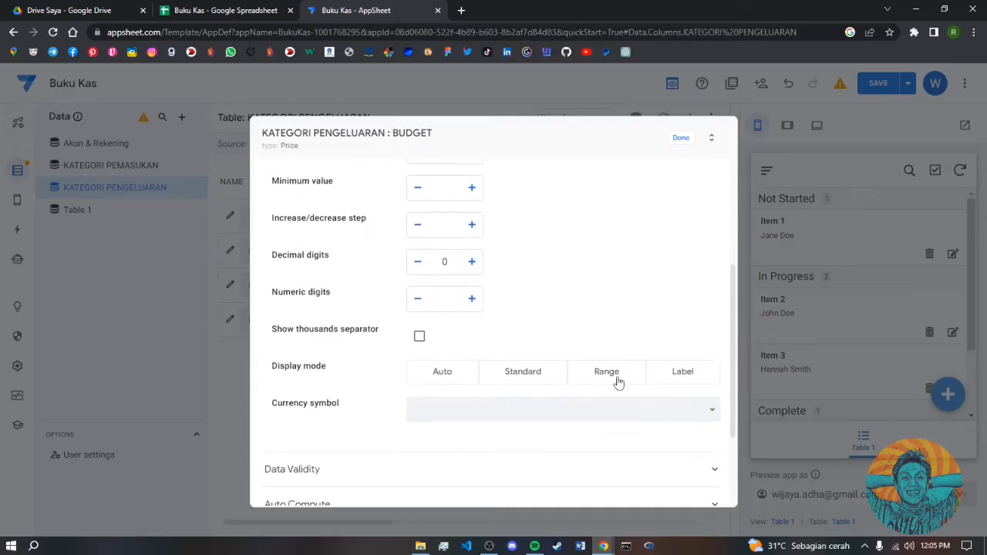
pyautogui.click(417, 338)
pyautogui.click(689, 375)
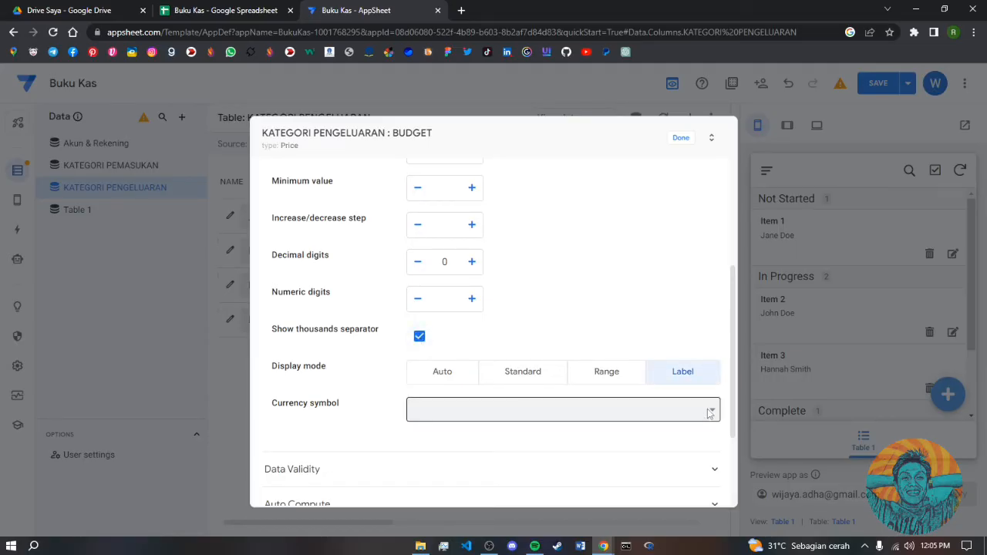
pyautogui.click(711, 413)
pyautogui.write('Rp')
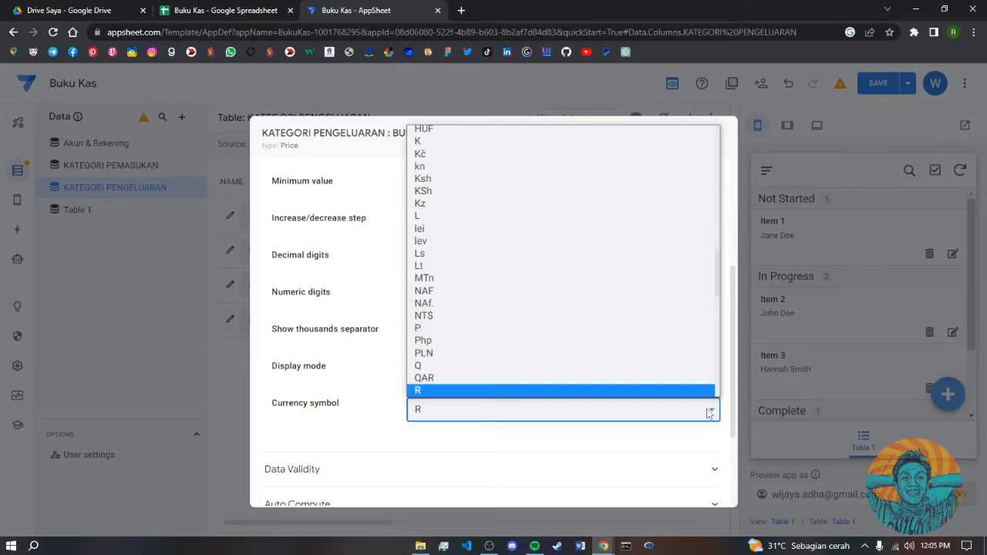
pyautogui.click(560, 392)
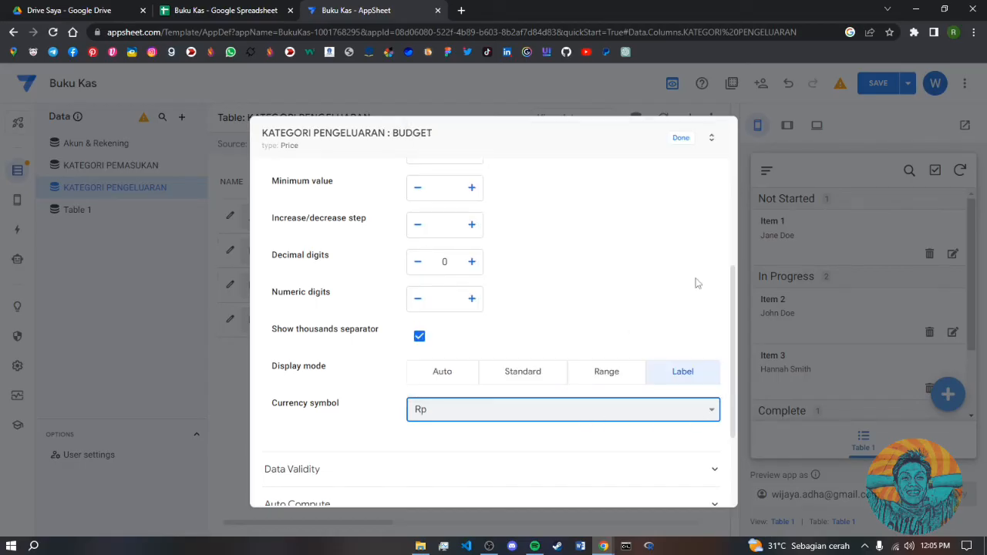
pyautogui.click(681, 140)
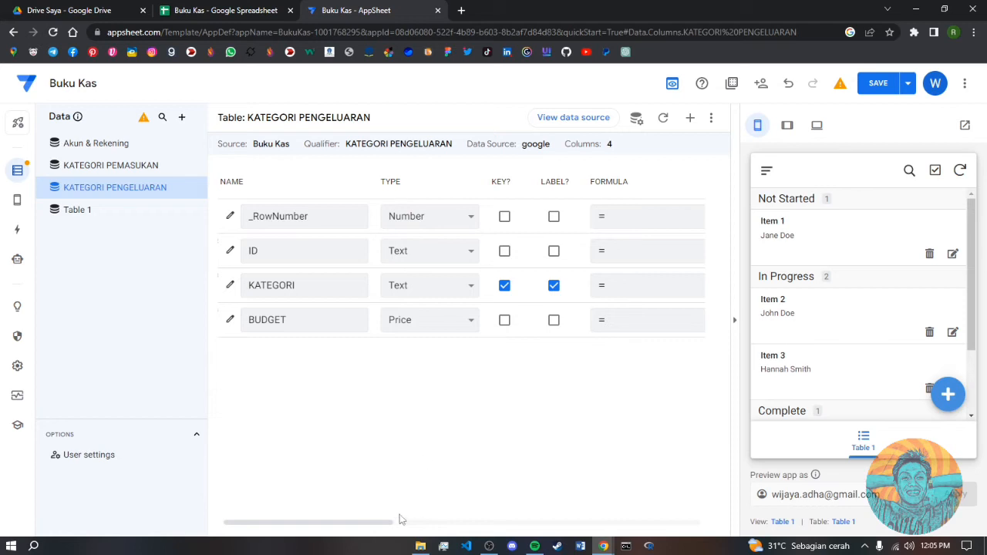
# - Exclude the ID column of the KATEGORI PENGELUARAN table from search and make the KATEGORI and BUDGET columns required
pyautogui.moveTo(387, 526); pyautogui.dragTo(677, 534)
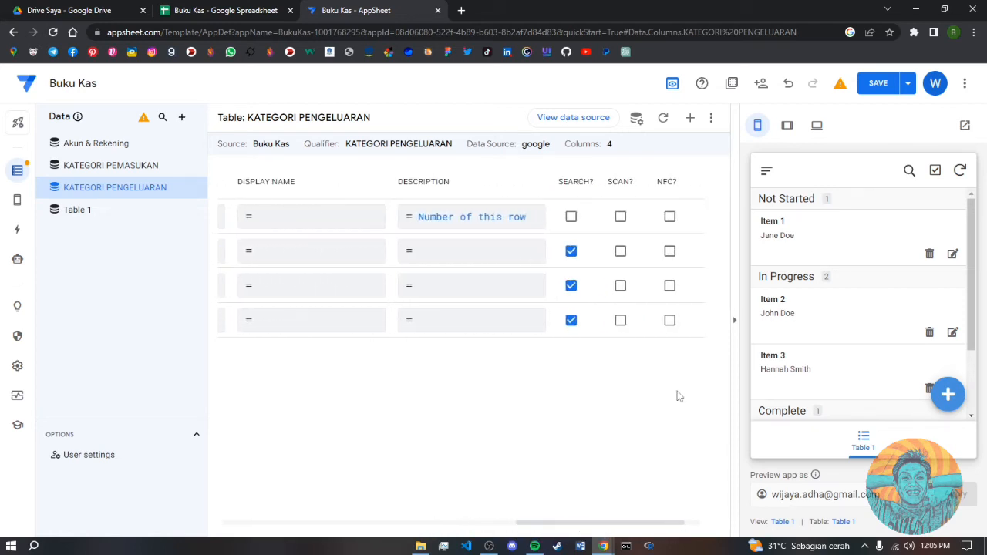
pyautogui.click(572, 251)
pyautogui.moveTo(560, 524); pyautogui.dragTo(343, 522)
pyautogui.click(654, 286)
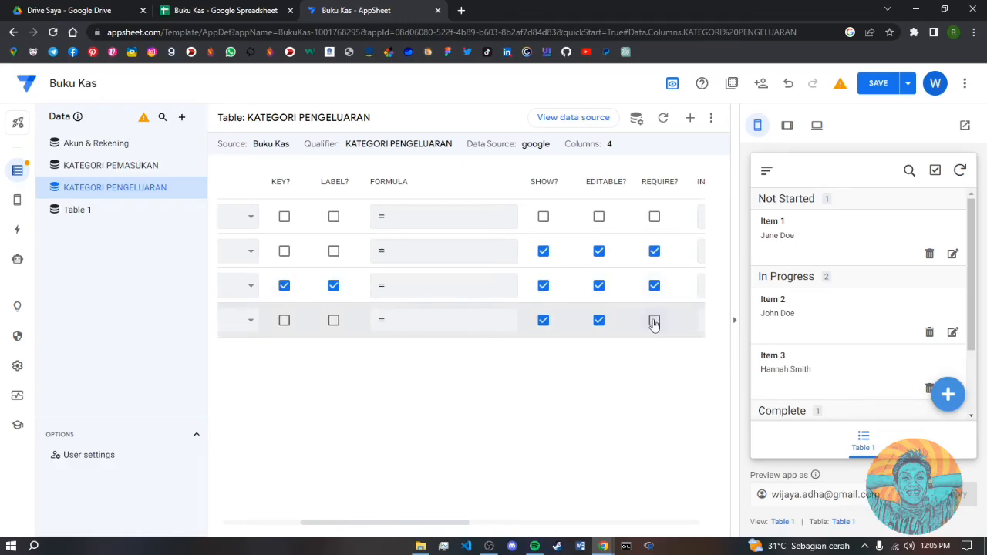
pyautogui.click(654, 322)
# - Set the initial value of the BUDGET column to 0 and save the app
pyautogui.moveTo(438, 524); pyautogui.dragTo(496, 529)
pyautogui.click(561, 327)
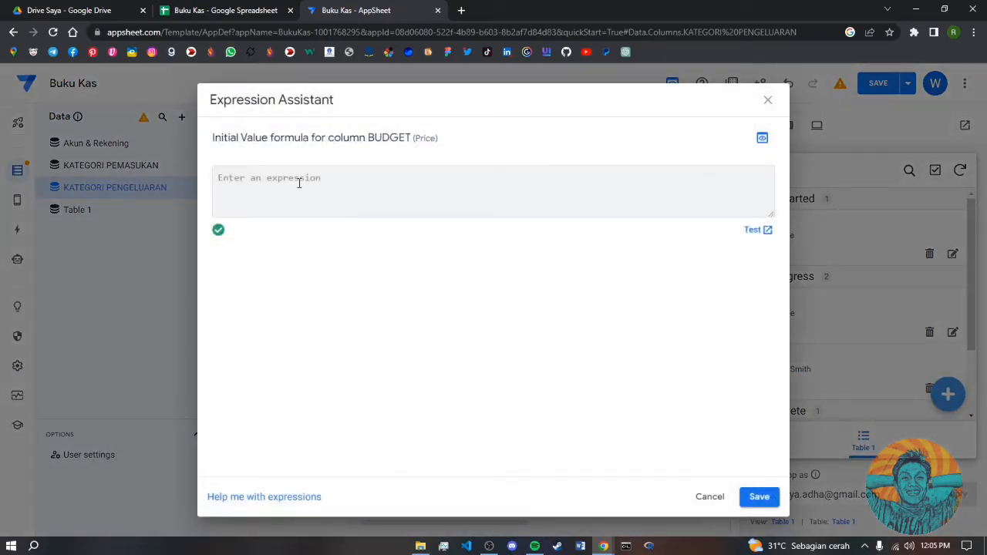
pyautogui.write('0')
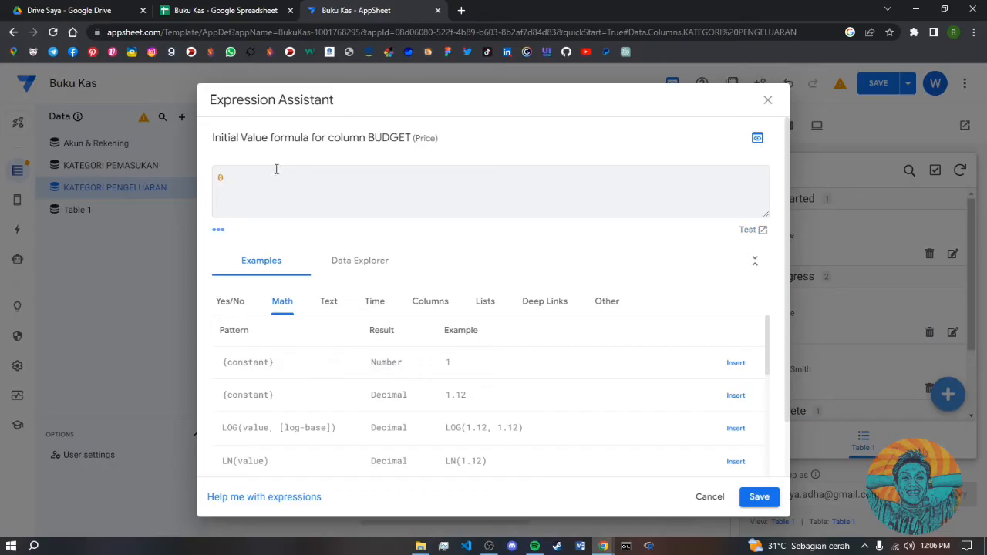
pyautogui.click(760, 497)
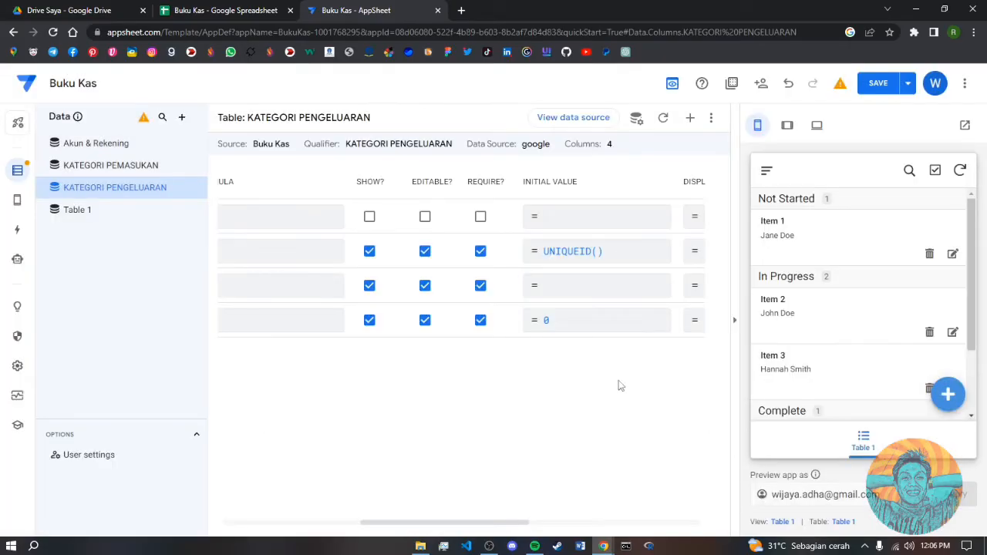
pyautogui.moveTo(477, 527); pyautogui.dragTo(333, 522)
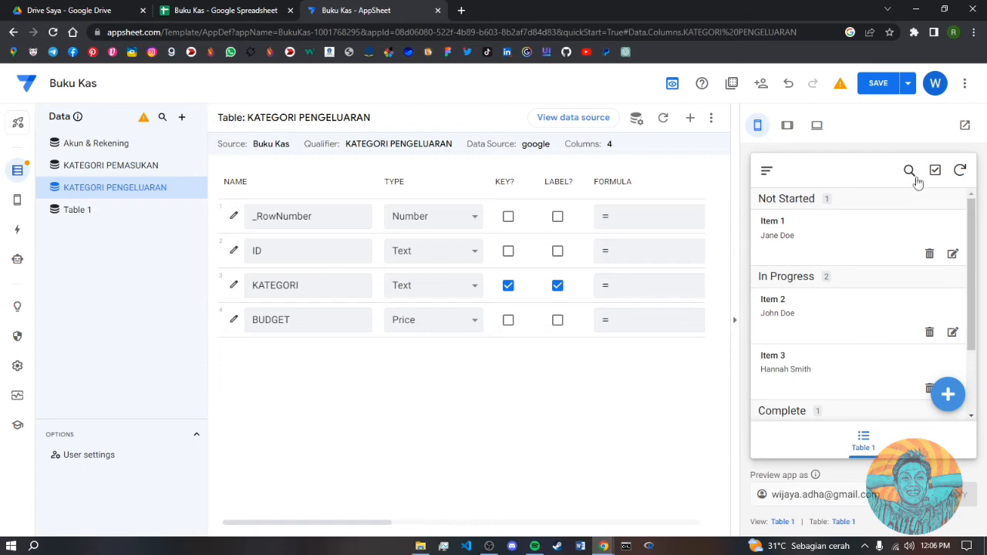
pyautogui.click(880, 91)
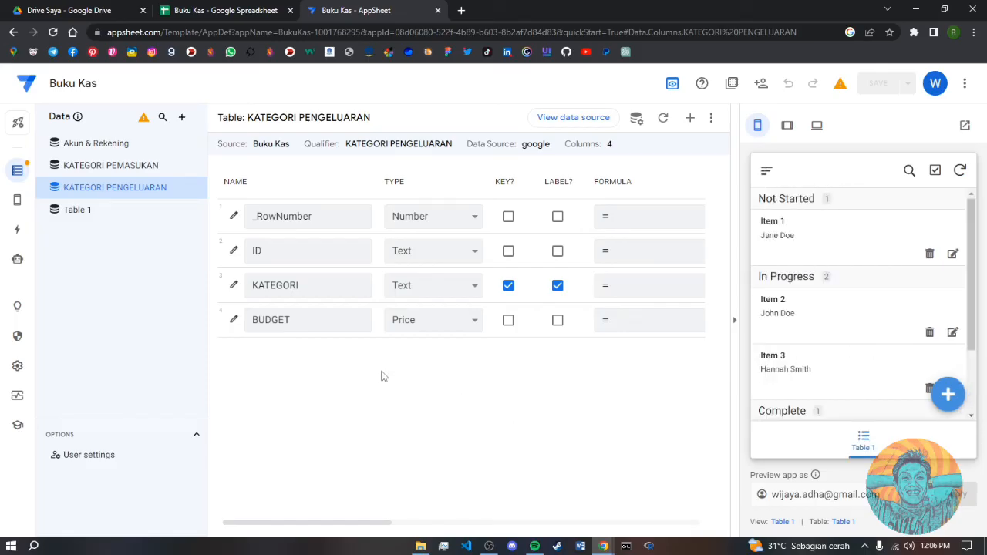
# - Create a new primary navigation view named Akun & Rekening
pyautogui.moveTo(17, 203)
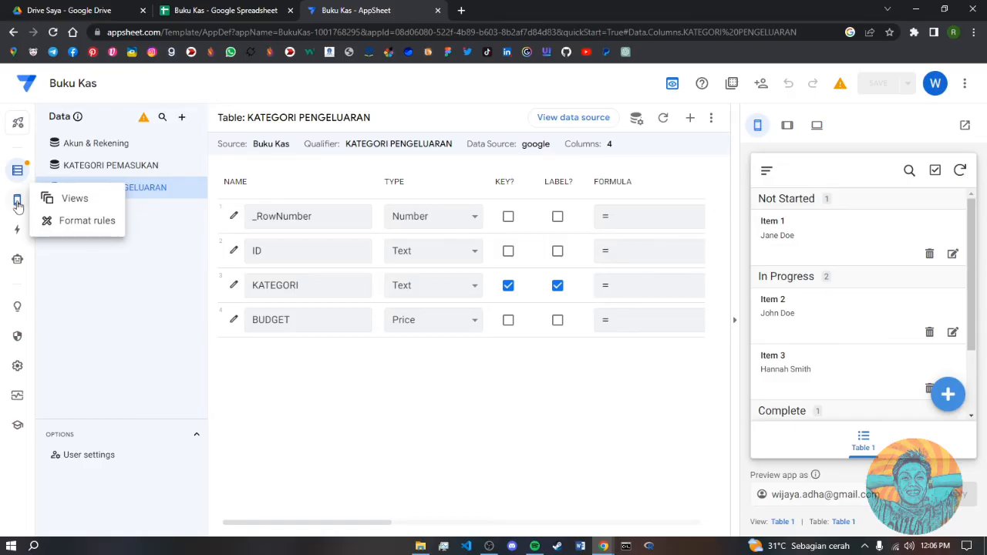
pyautogui.click(17, 202)
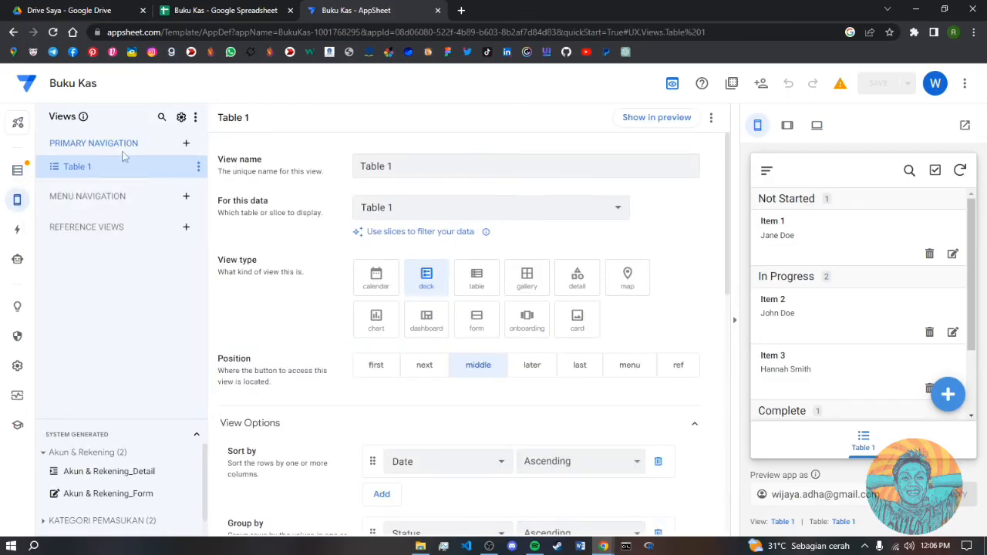
pyautogui.click(186, 146)
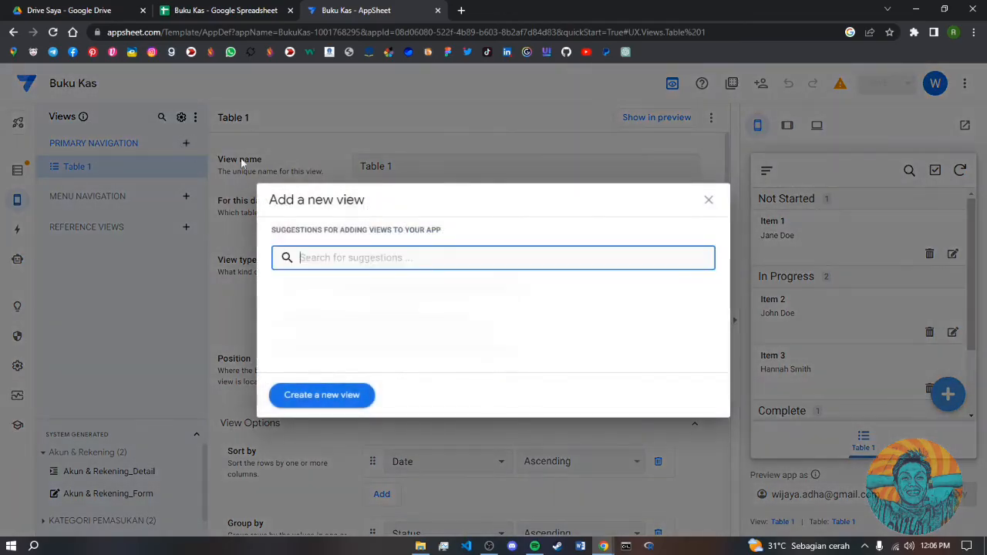
pyautogui.click(324, 399)
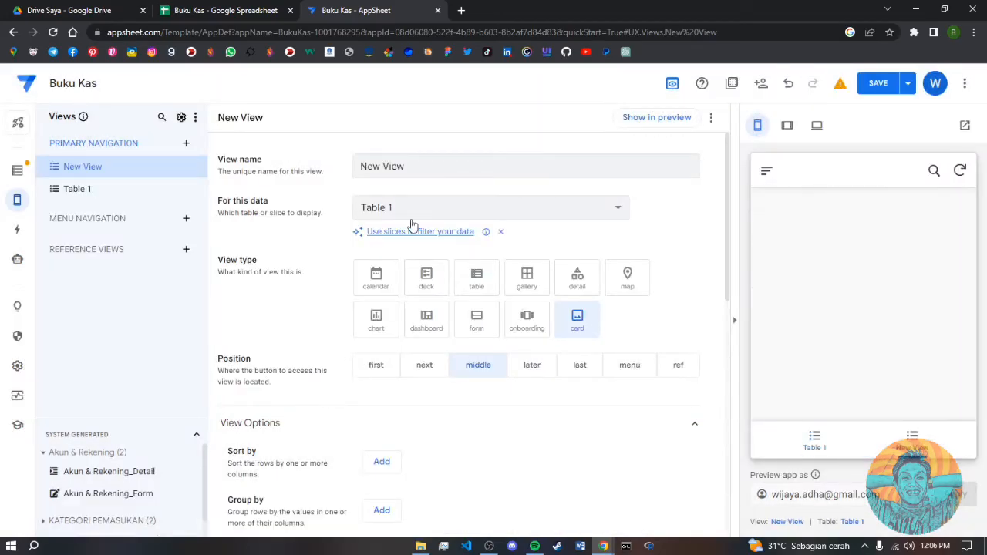
pyautogui.moveTo(412, 169); pyautogui.dragTo(351, 173)
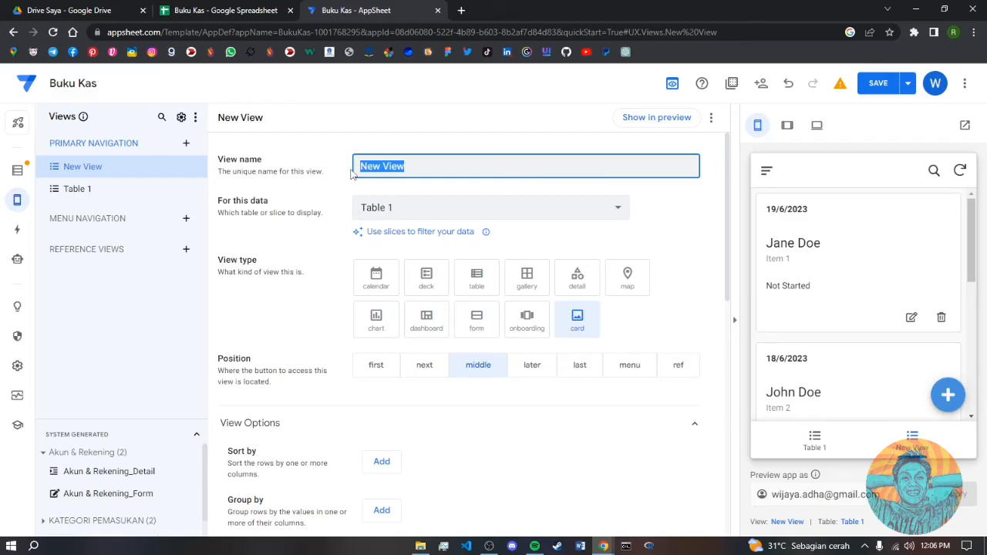
pyautogui.write('a')
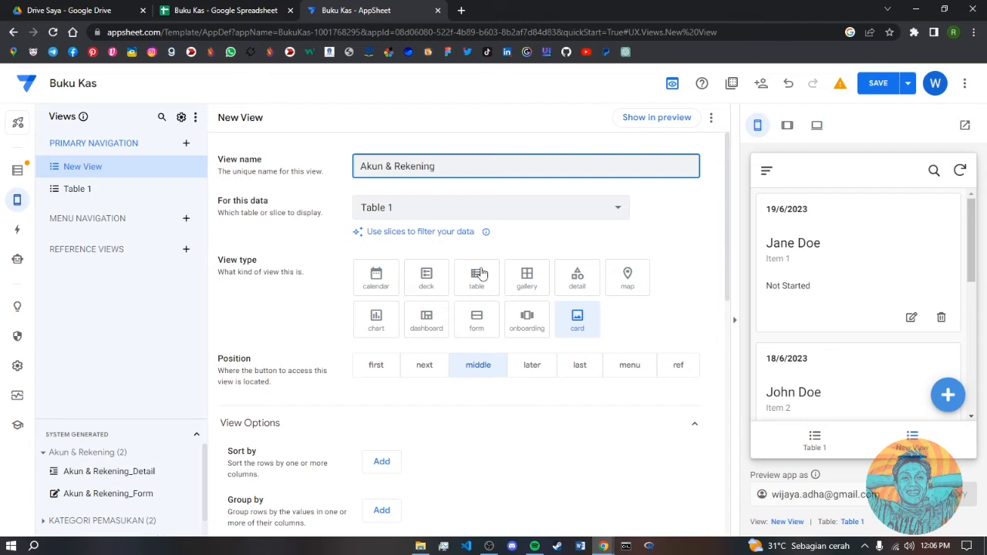
# - Base the Akun & Rekening view on the Akun & Rekening table and set its view type to table
pyautogui.click(519, 205)
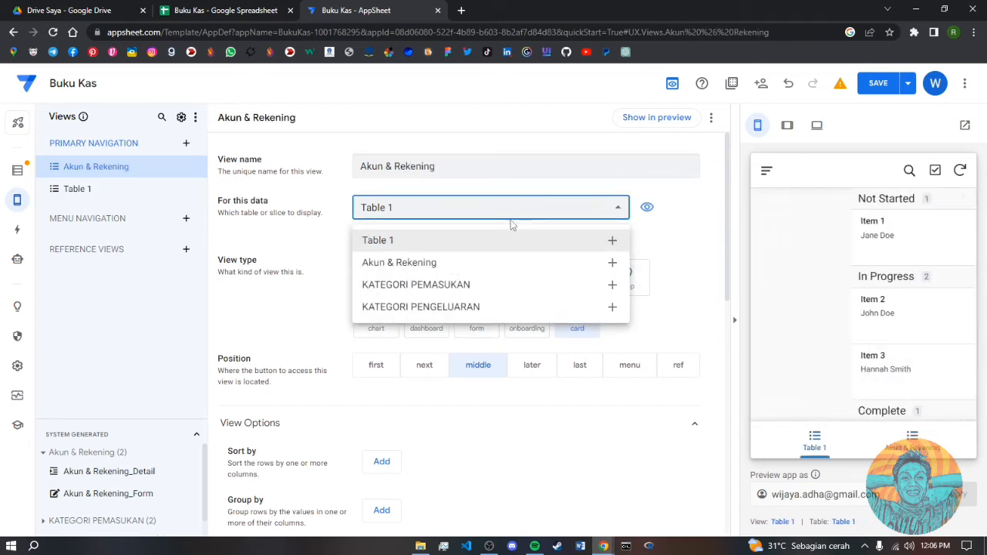
pyautogui.click(432, 264)
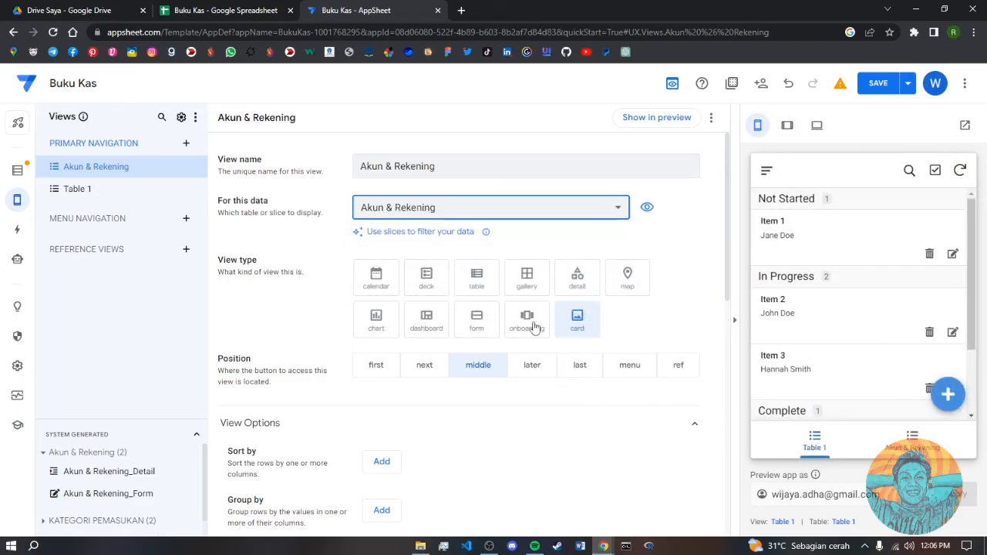
pyautogui.click(478, 286)
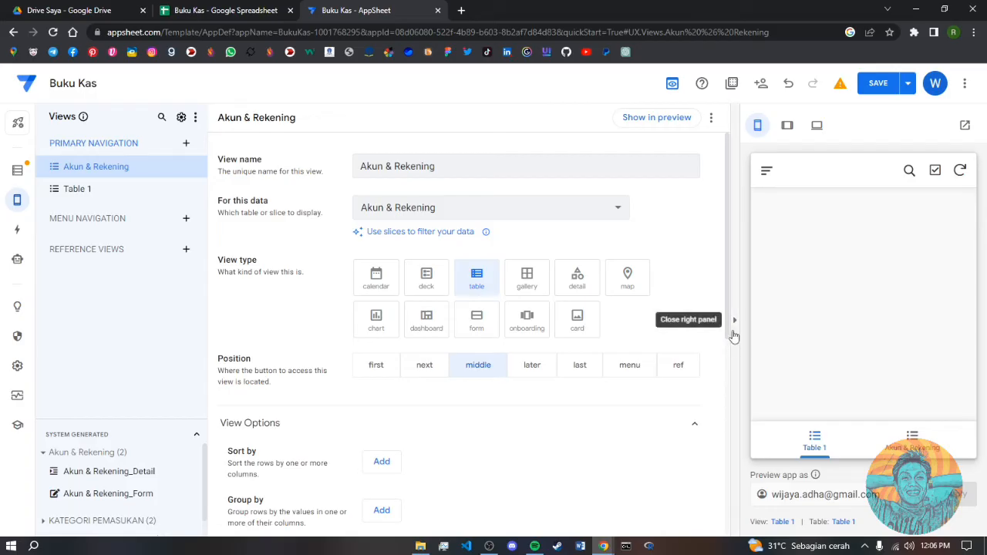
# - Set the column order of the Akun & Rekening view to REKENING followed by SALDO AWAL
pyautogui.scroll(-2, 725, 374)
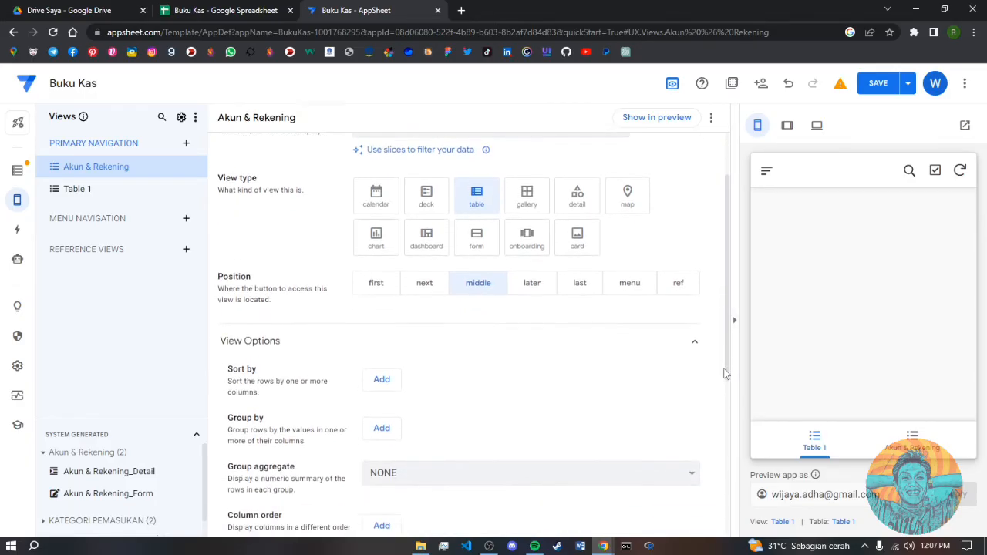
pyautogui.moveTo(724, 374); pyautogui.dragTo(729, 458)
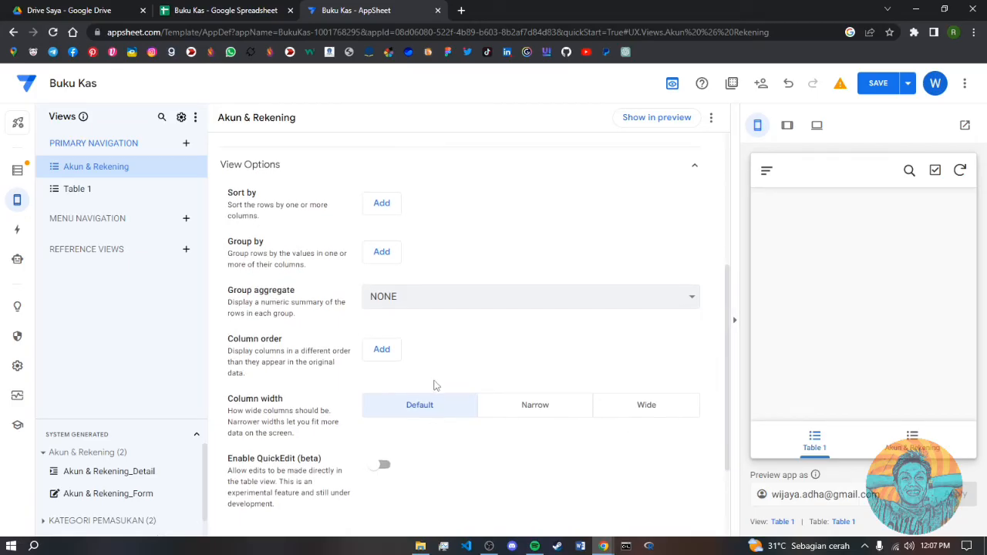
pyautogui.moveTo(729, 421); pyautogui.dragTo(731, 466)
pyautogui.click(381, 260)
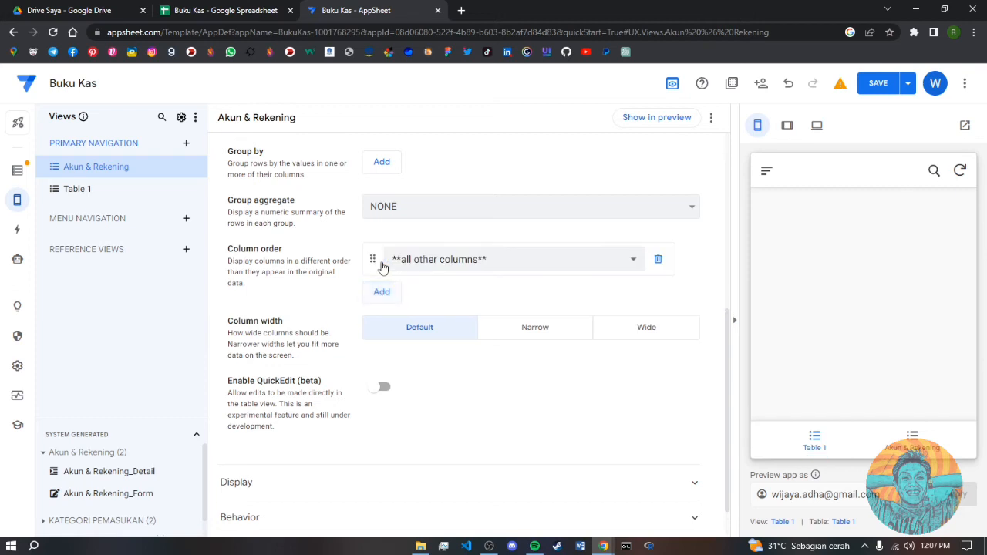
pyautogui.click(435, 266)
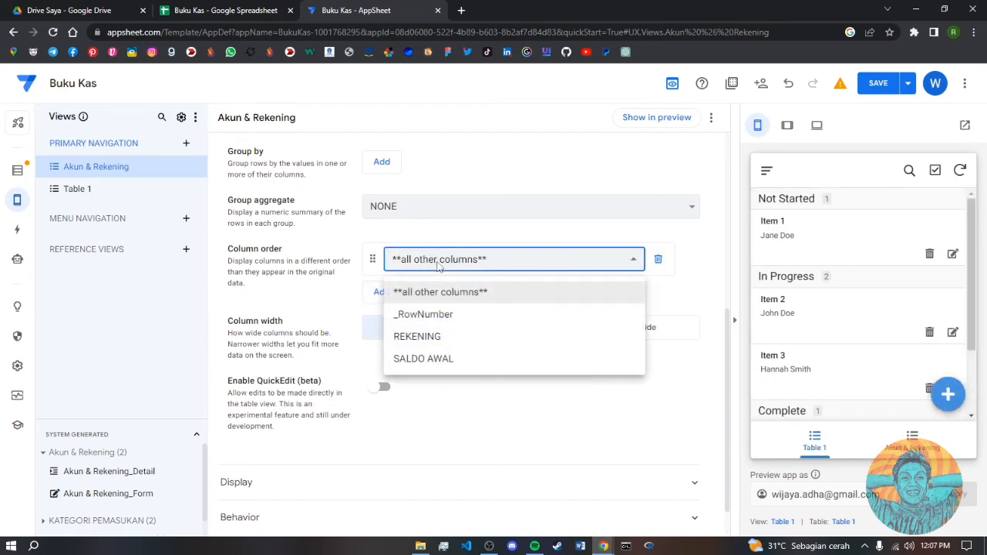
pyautogui.click(428, 339)
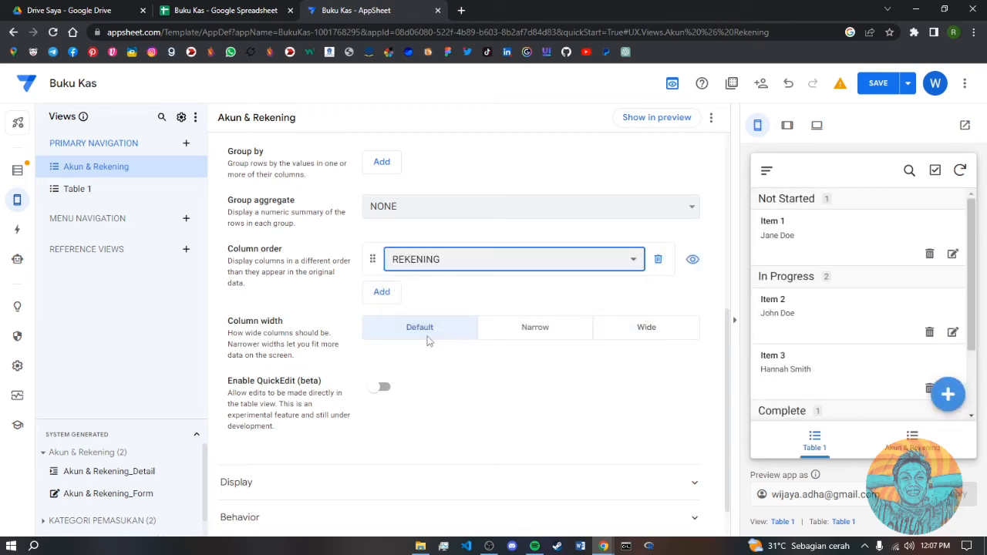
pyautogui.click(381, 291)
pyautogui.click(442, 300)
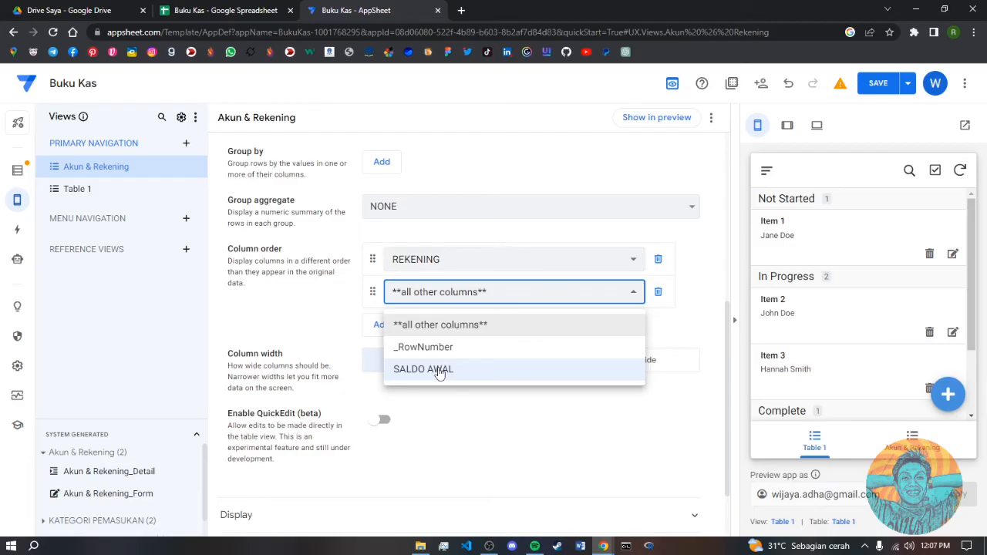
pyautogui.click(439, 370)
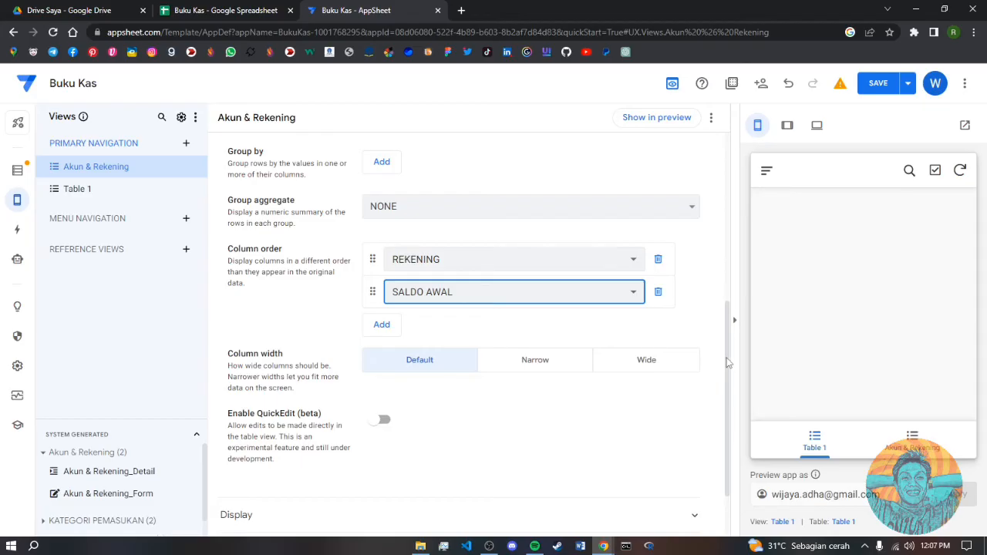
# - Search the icons for "bag" and give the Akun & Rekening view the solid briefcase icon
pyautogui.scroll(-1, 731, 361)
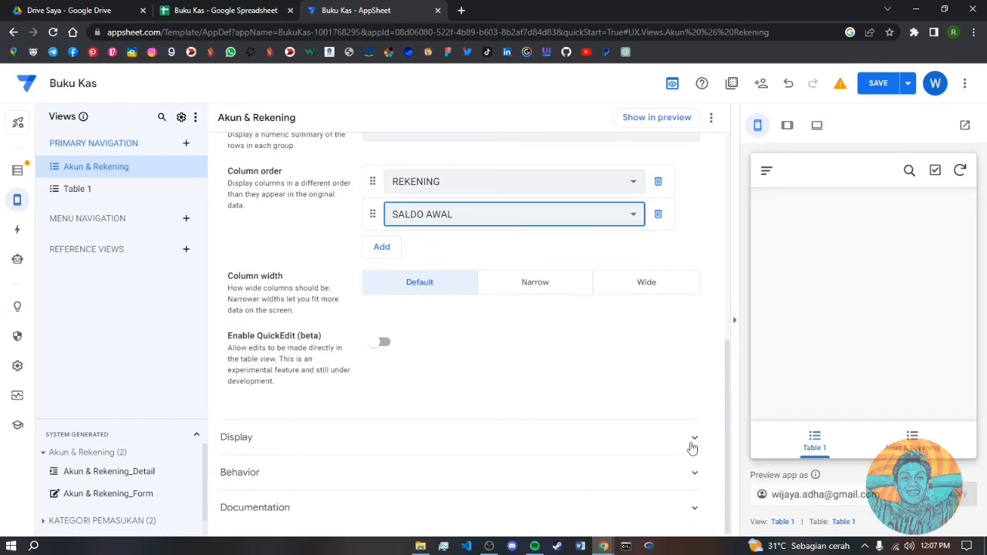
pyautogui.click(694, 442)
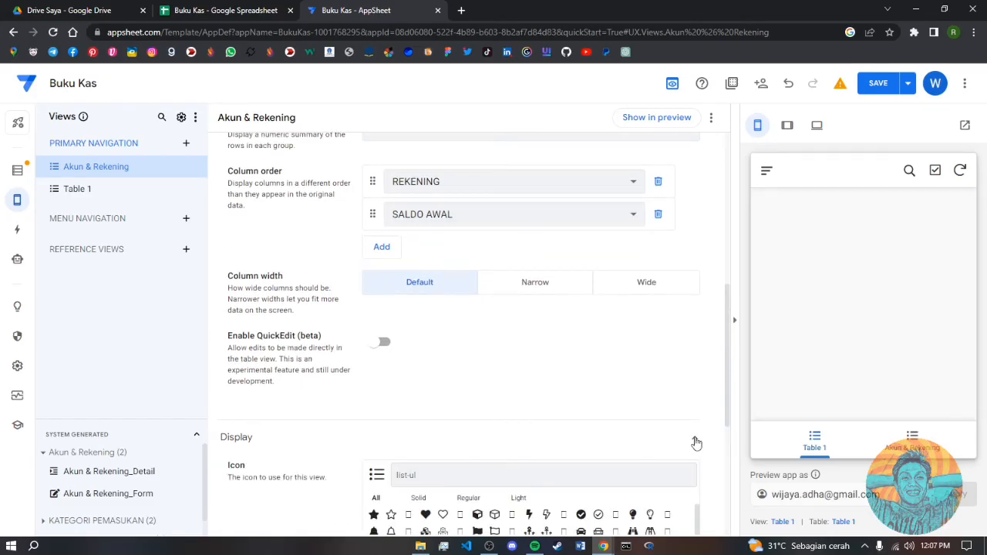
pyautogui.scroll(-3, 694, 440)
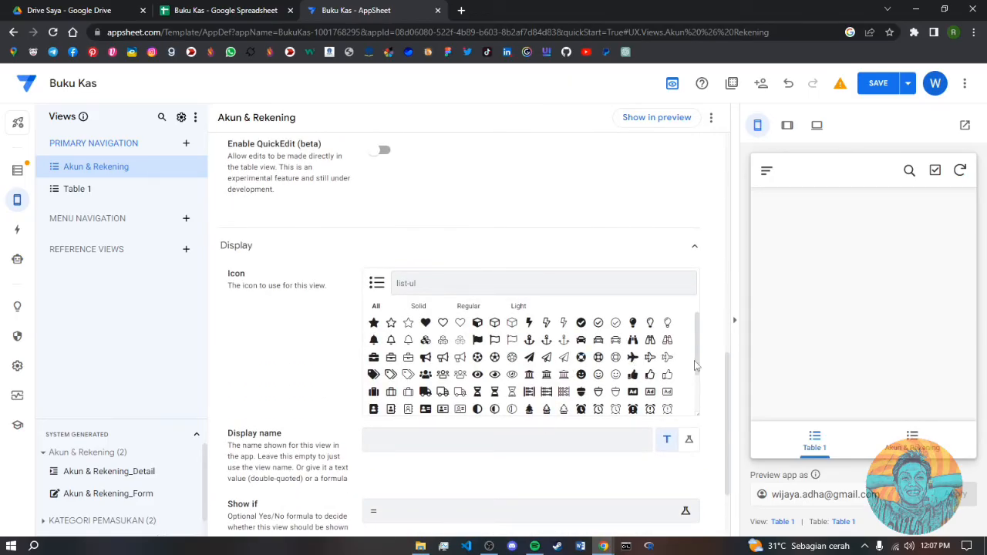
pyautogui.click(417, 283)
pyautogui.write('bag')
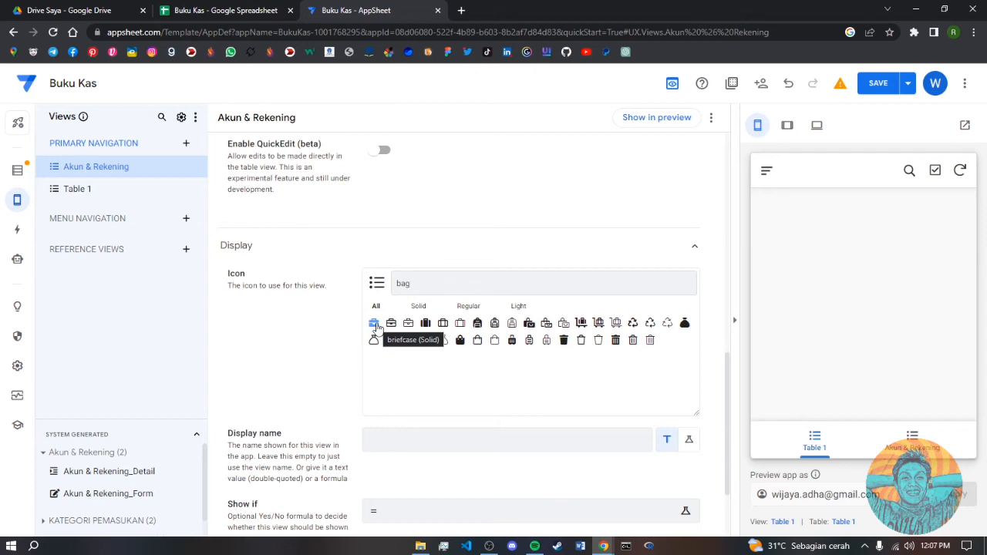
pyautogui.click(374, 324)
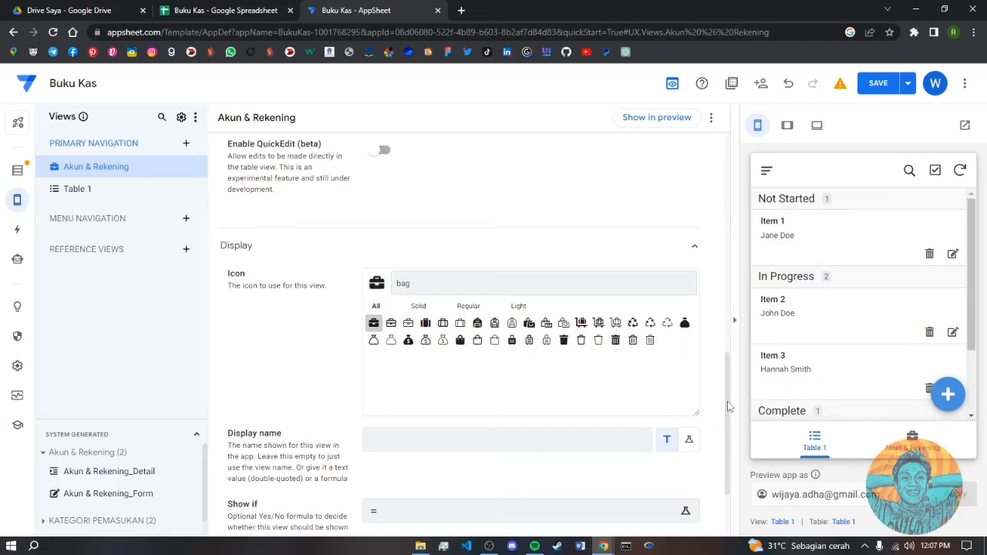
pyautogui.moveTo(730, 406); pyautogui.dragTo(722, 170)
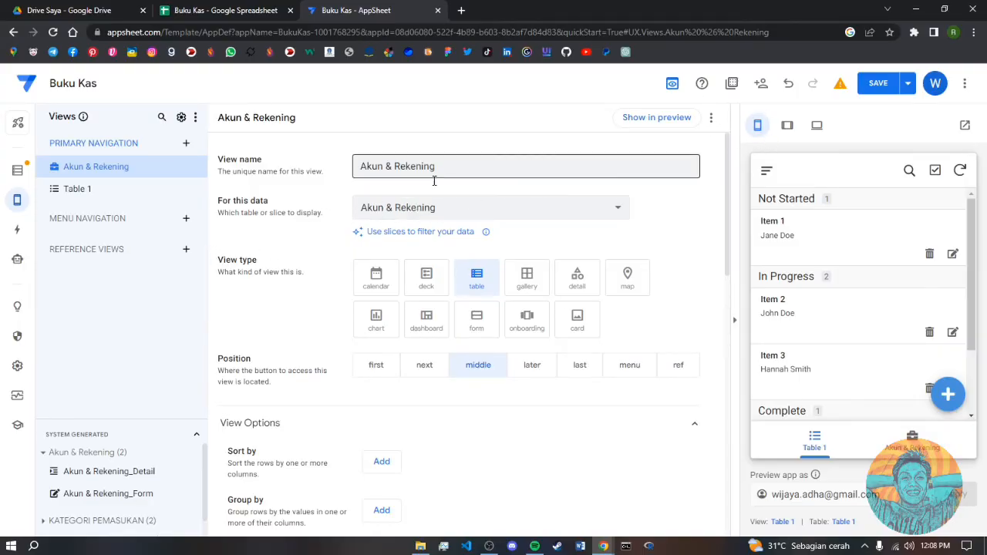
# - Create a new primary navigation view named Kategoiri Pengeluaran
pyautogui.click(186, 147)
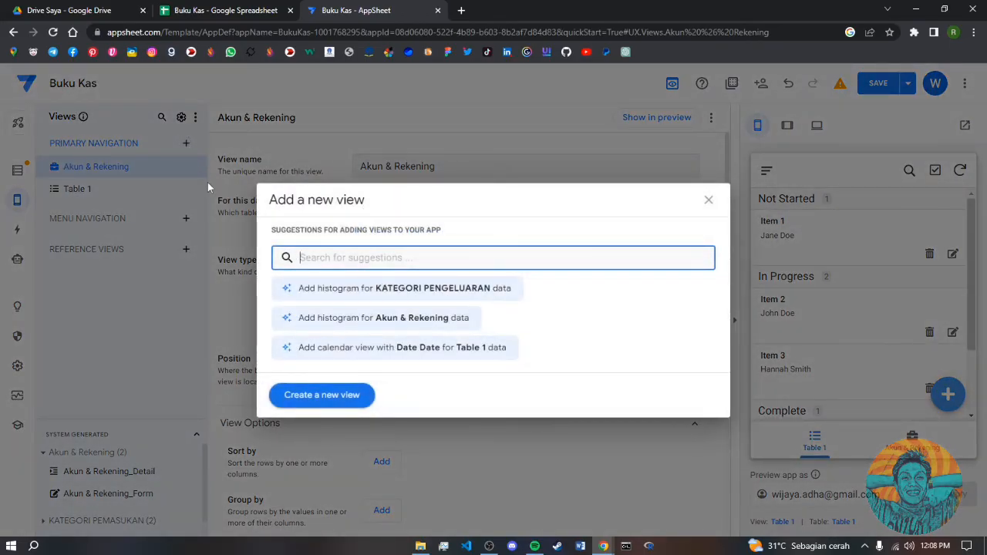
pyautogui.click(340, 395)
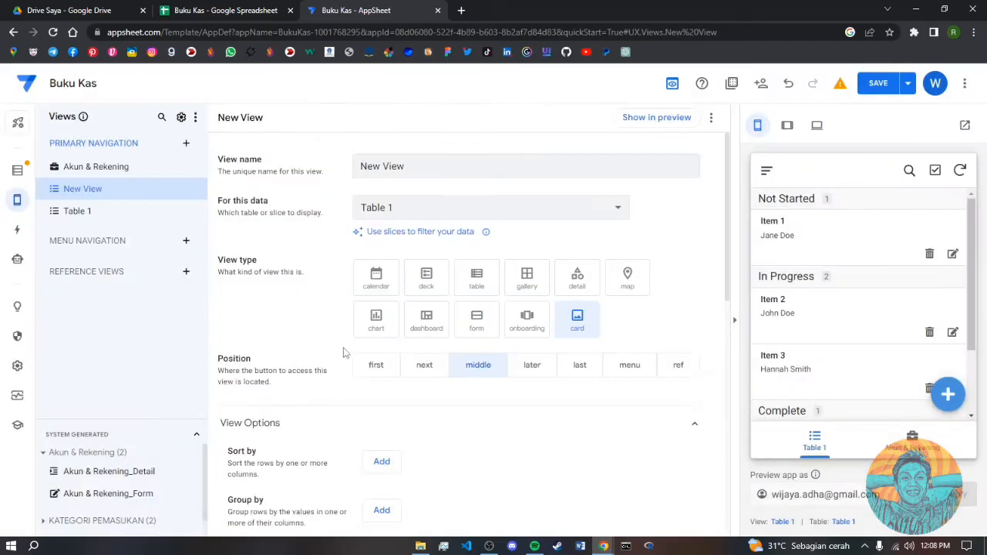
pyautogui.moveTo(406, 168); pyautogui.dragTo(344, 162)
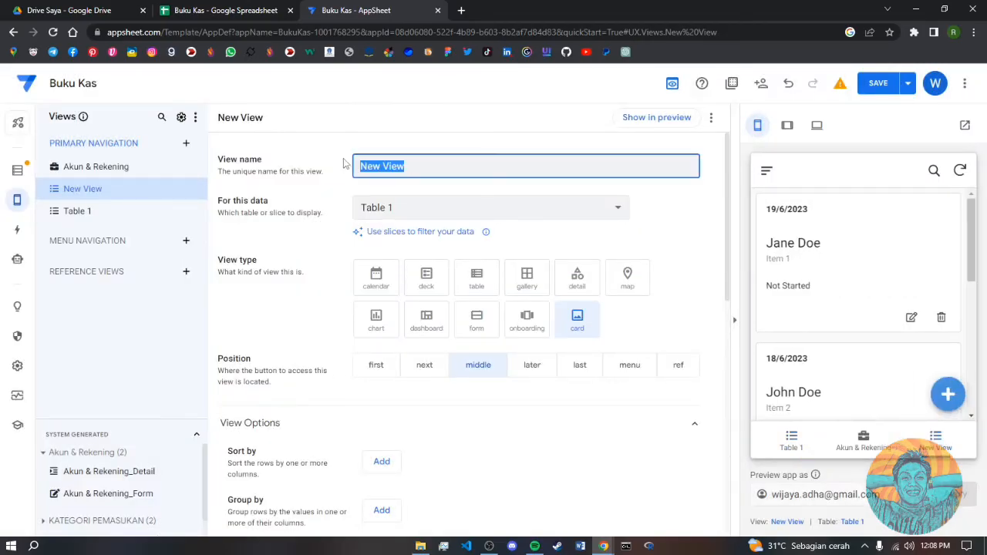
pyautogui.write('kategoiri pengeluaran')
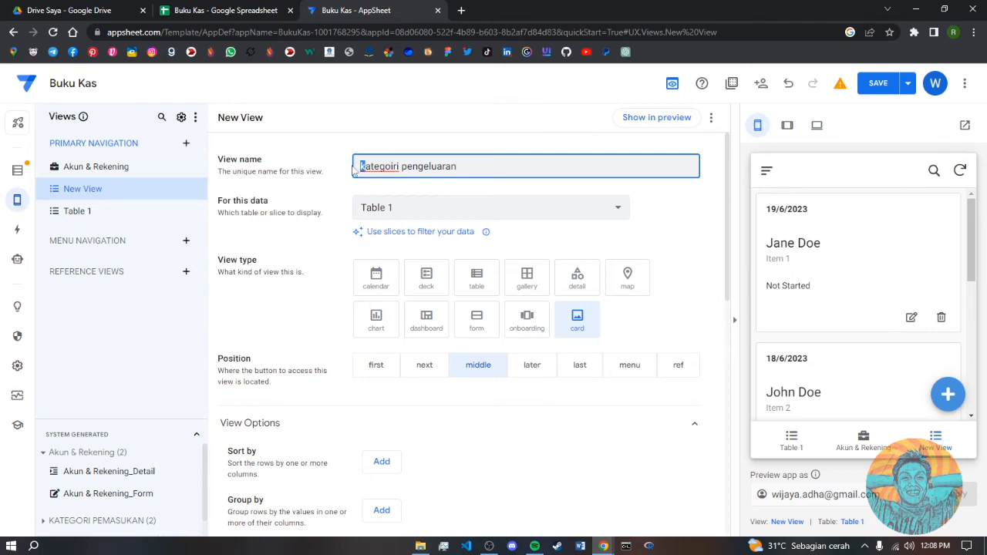
pyautogui.write('K')
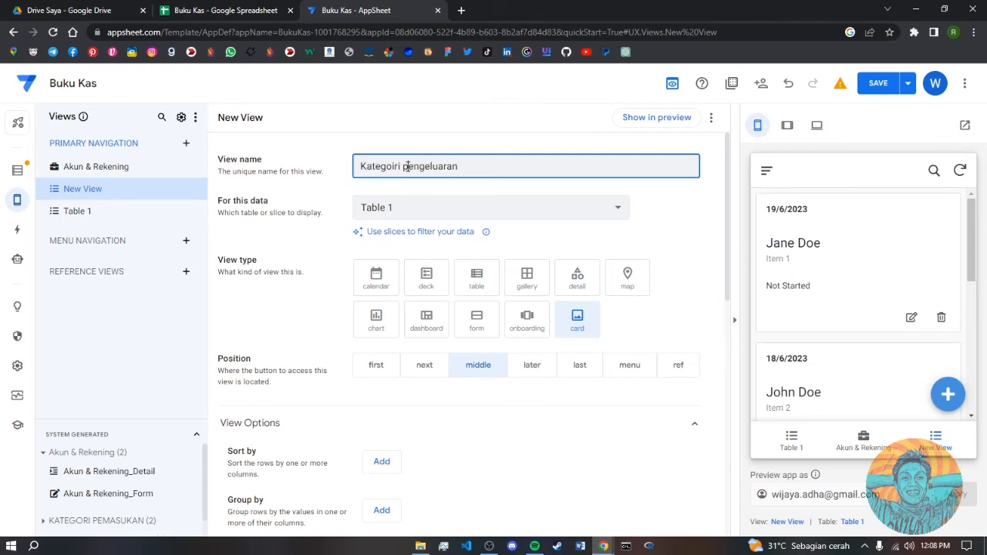
pyautogui.write('P')
# - Base the Kategoiri Pengeluaran view on the KATEGORI PENGELUARAN table and set its view type to table
pyautogui.click(409, 212)
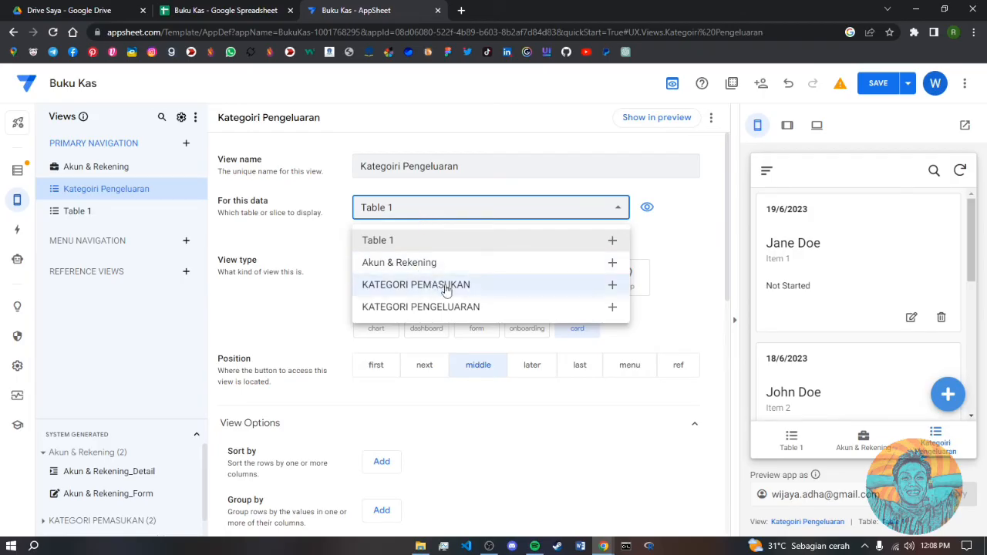
pyautogui.click(449, 308)
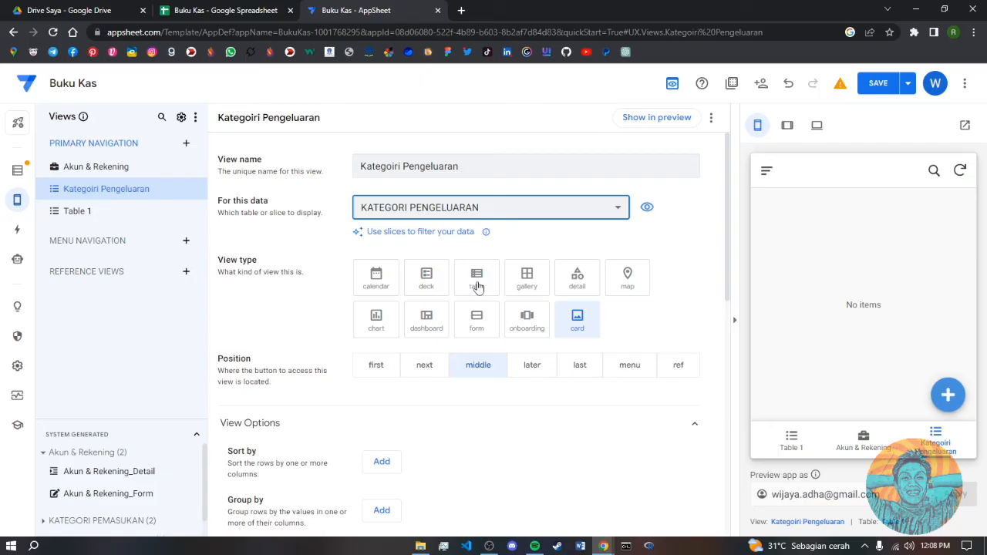
pyautogui.click(477, 286)
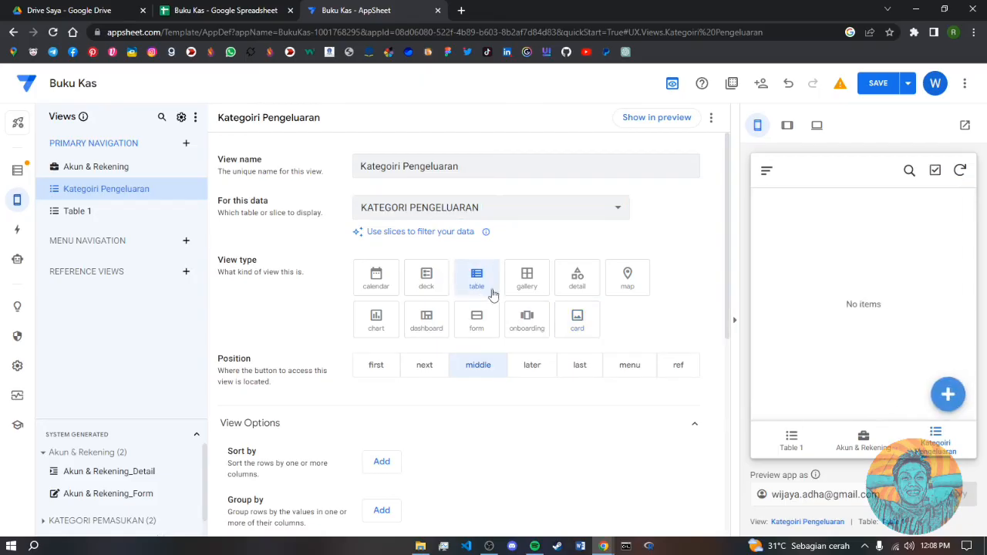
# - Set the column order of the Kategoiri Pengeluaran view to KATEGORI followed by BUDGET
pyautogui.moveTo(732, 248); pyautogui.dragTo(737, 415)
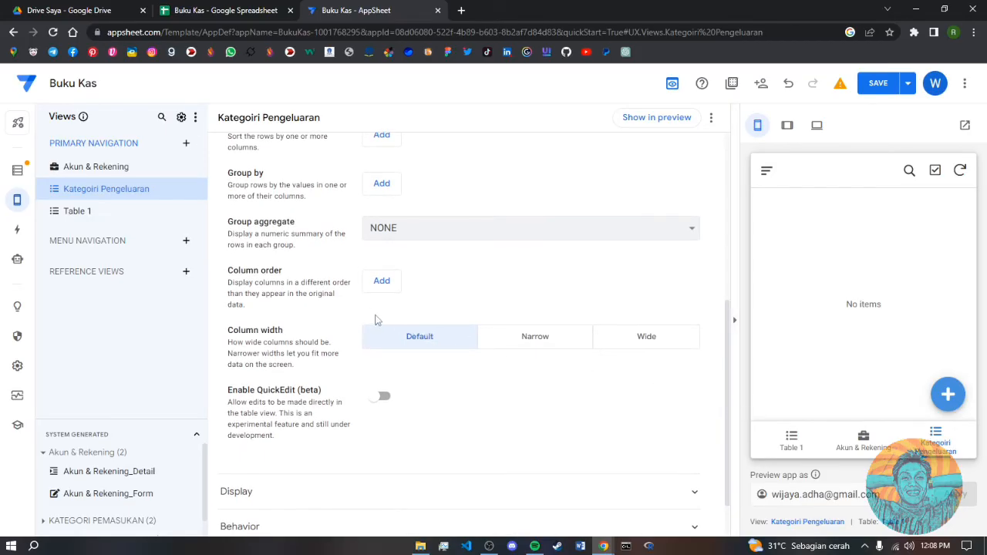
pyautogui.click(382, 285)
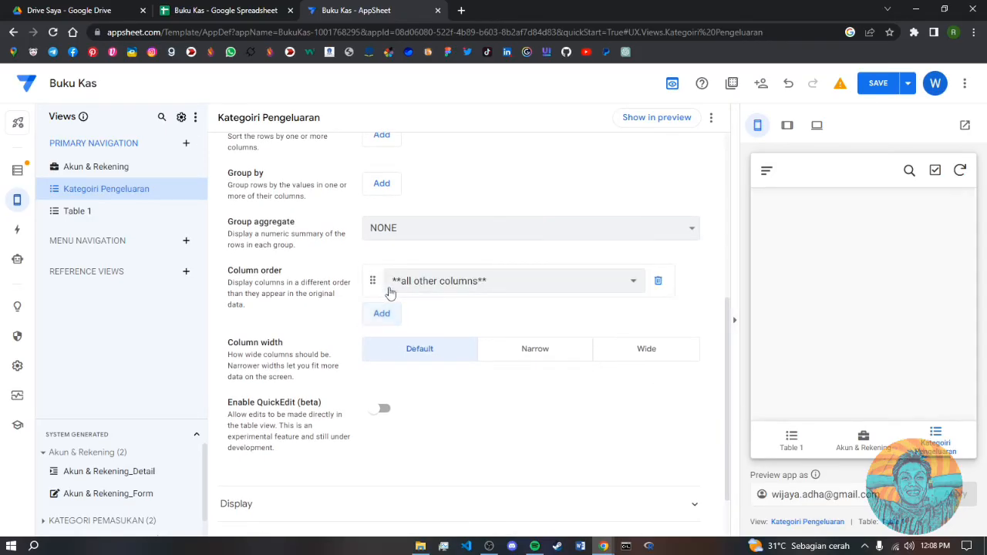
pyautogui.click(441, 283)
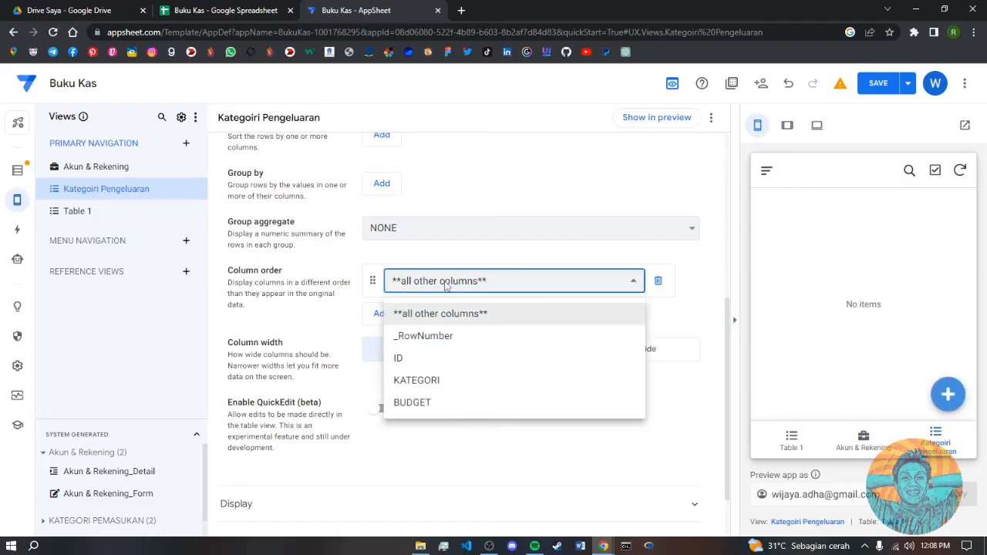
pyautogui.click(408, 380)
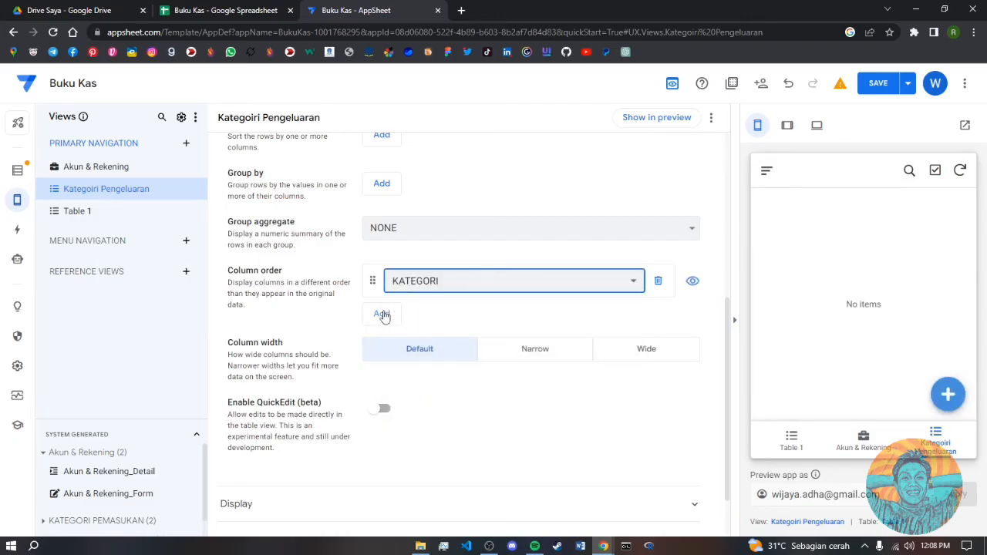
pyautogui.click(383, 313)
pyautogui.click(405, 314)
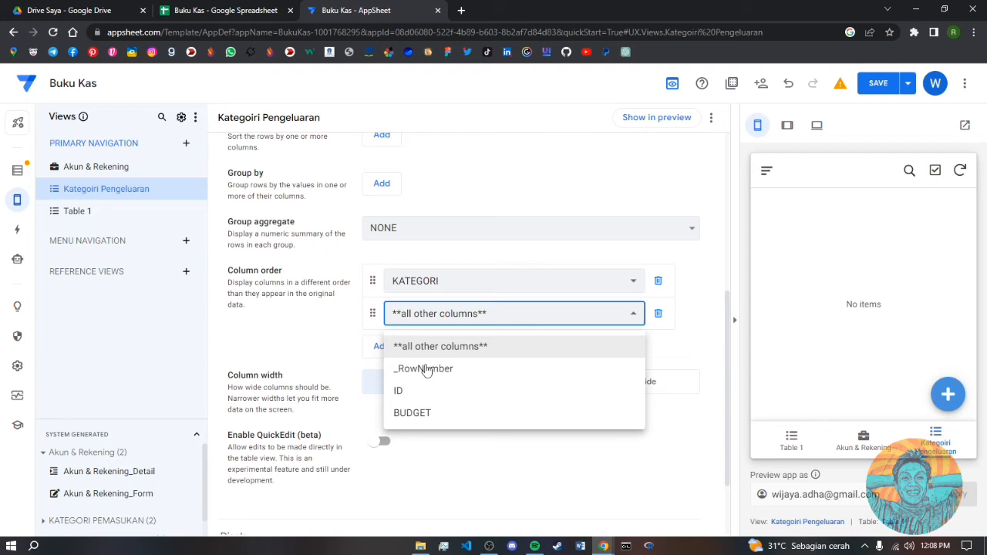
pyautogui.click(425, 411)
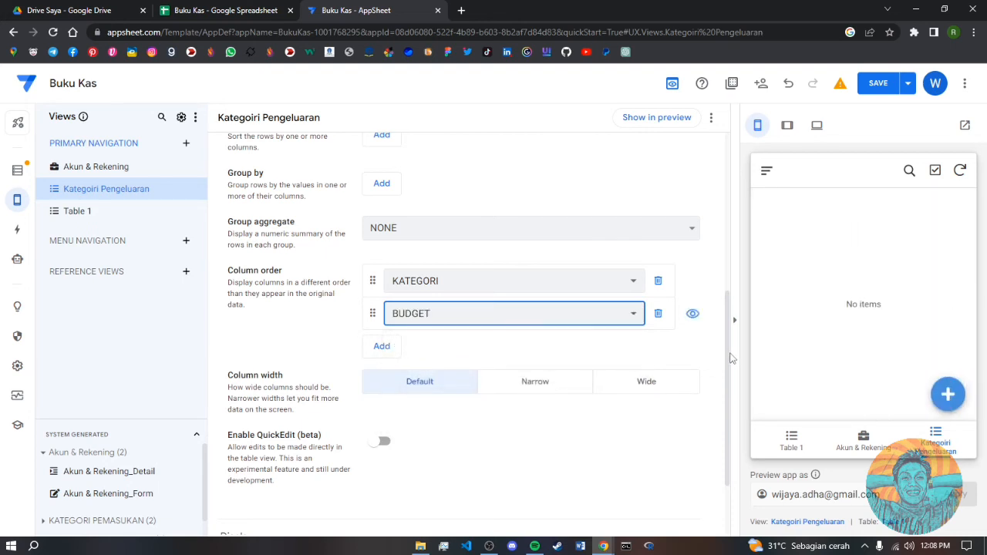
# - Give the Kategoiri Pengeluaran view the solid sign-out-alt icon and save the app
pyautogui.scroll(-1, 729, 386)
pyautogui.click(696, 441)
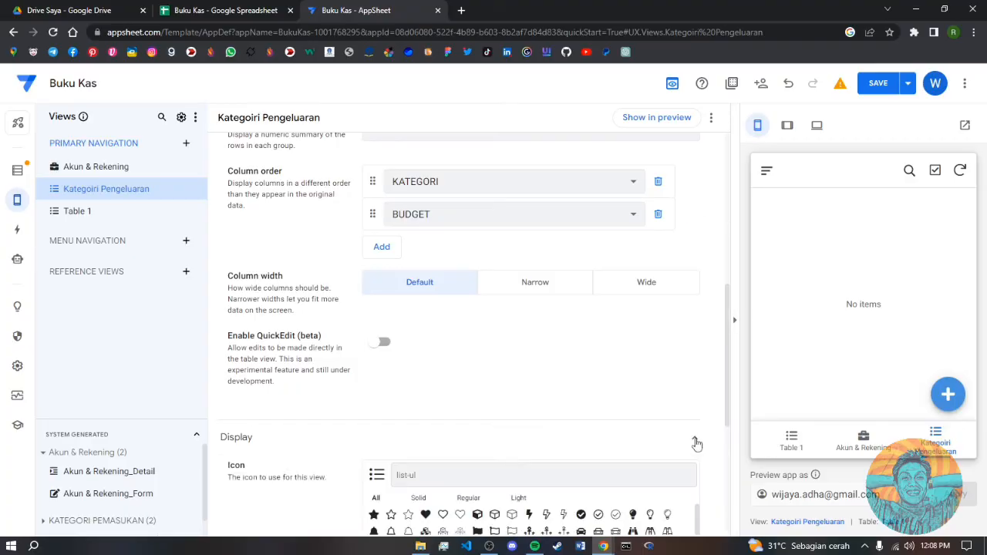
pyautogui.moveTo(730, 411); pyautogui.dragTo(728, 489)
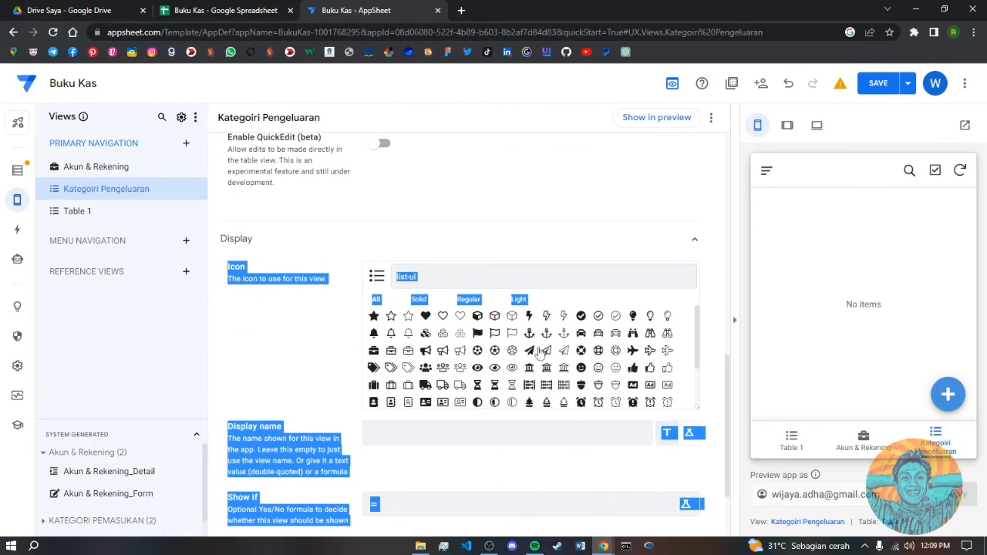
pyautogui.click(462, 280)
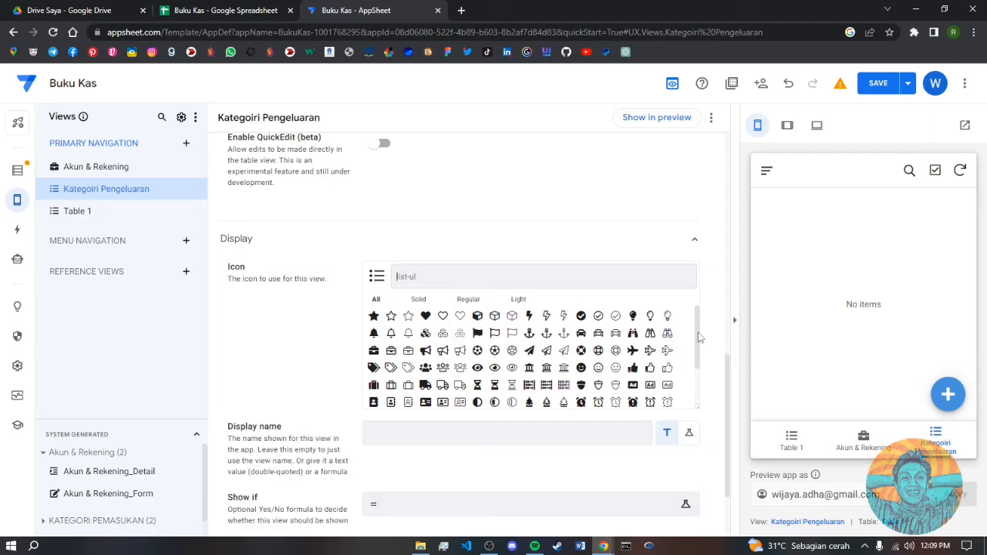
pyautogui.scroll(-5, 700, 340)
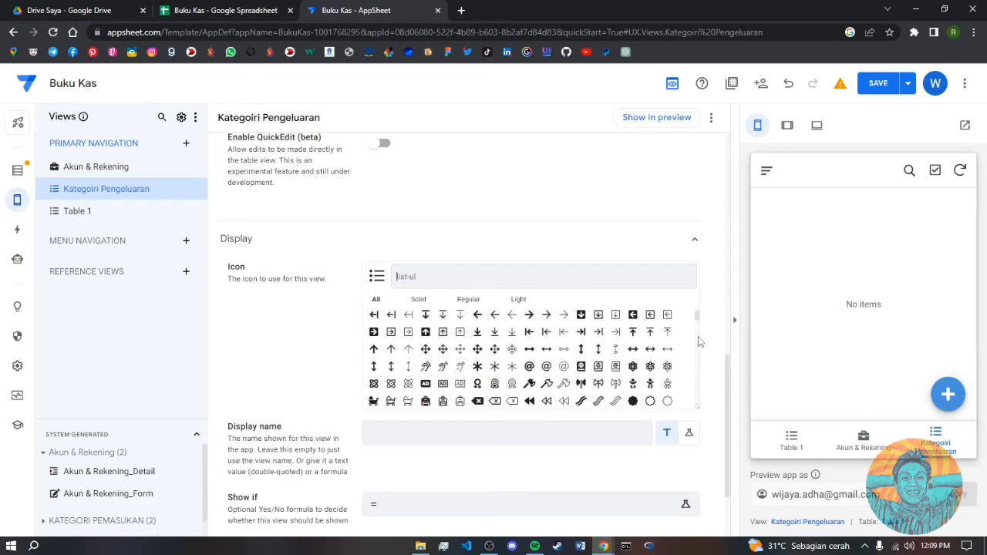
pyautogui.scroll(-3, 698, 336)
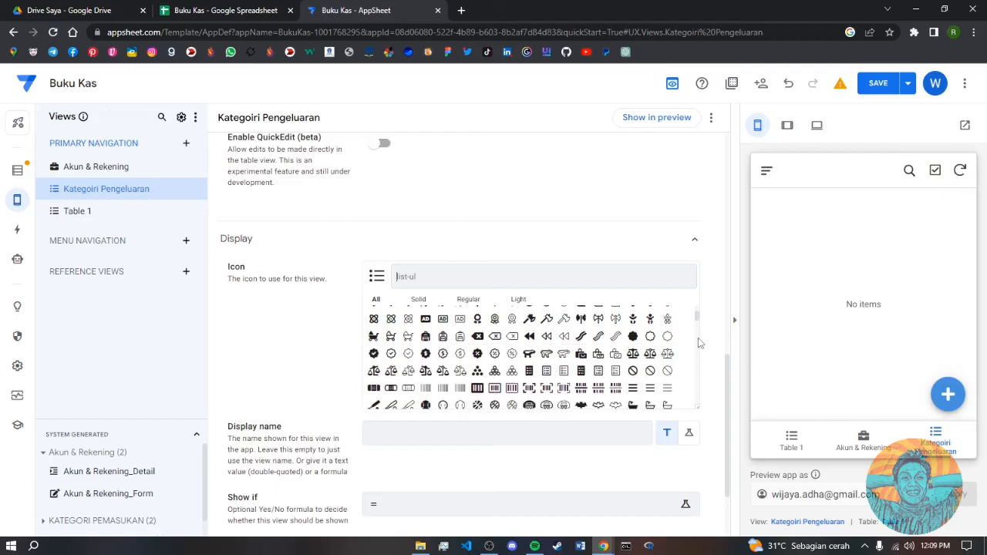
pyautogui.scroll(-1, 704, 384)
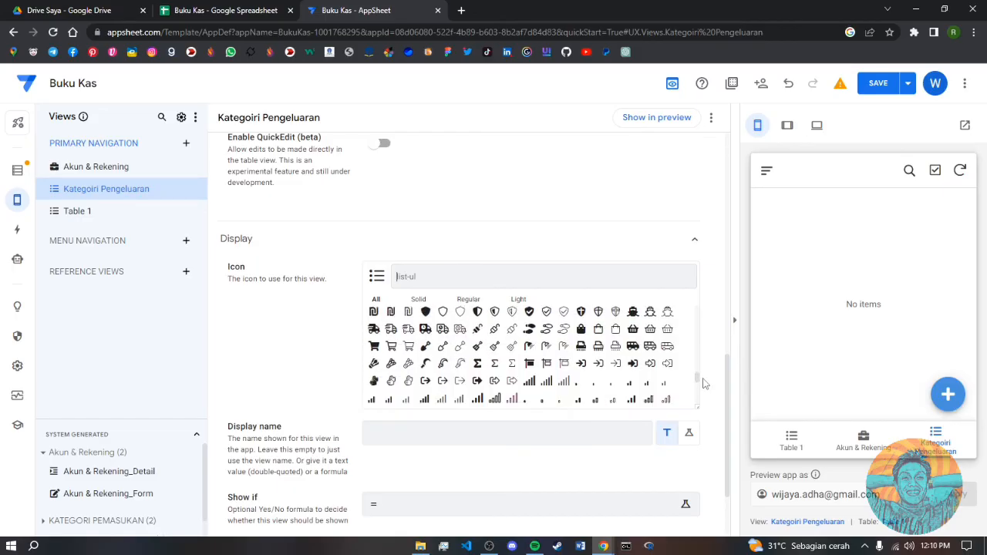
pyautogui.click(495, 382)
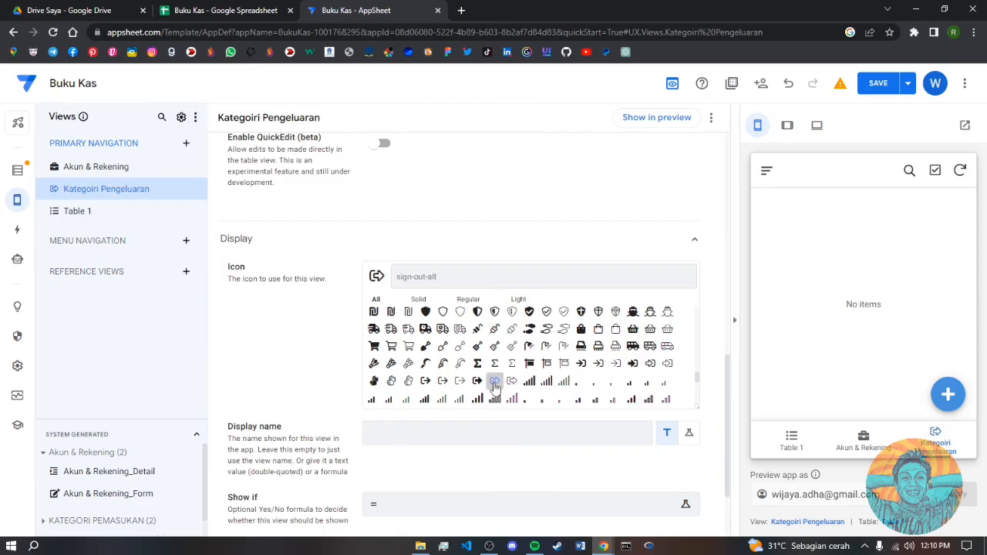
pyautogui.click(478, 382)
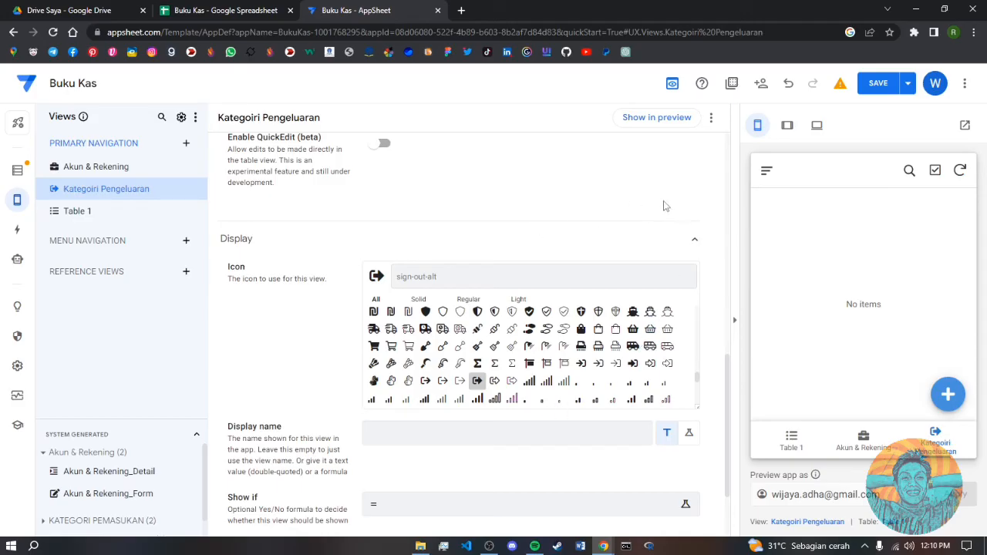
pyautogui.click(879, 82)
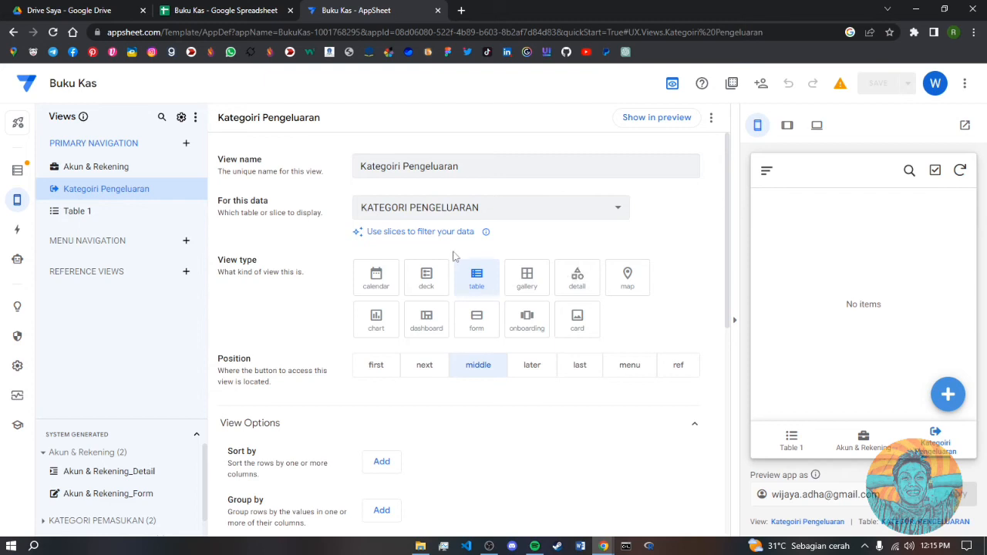
# - Delete the Table 1 view from the primary navigation
pyautogui.click(116, 213)
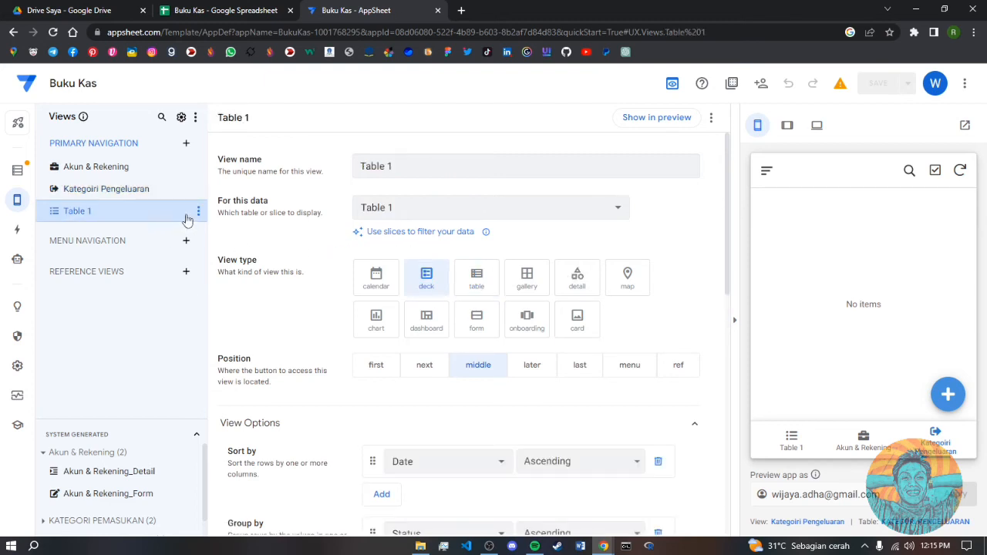
pyautogui.click(198, 212)
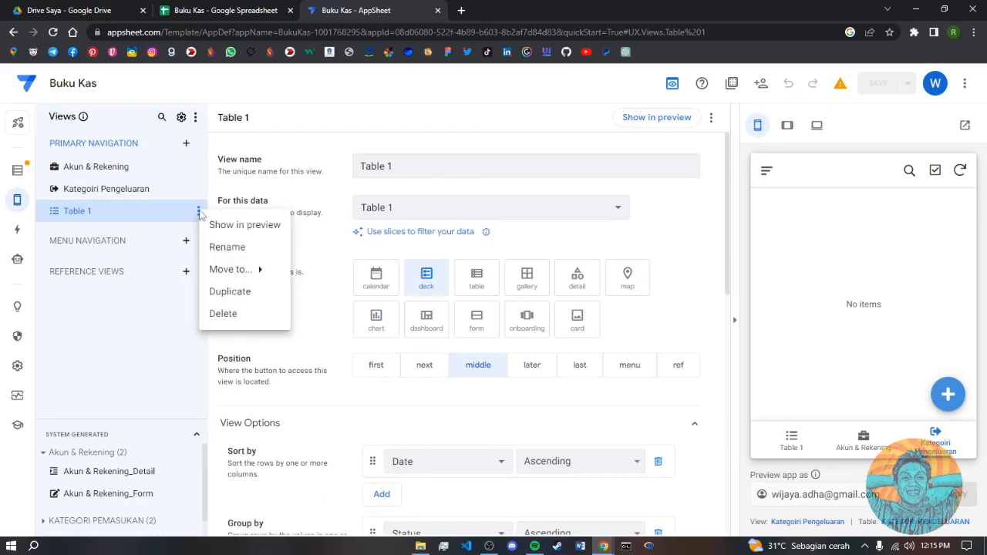
pyautogui.click(223, 314)
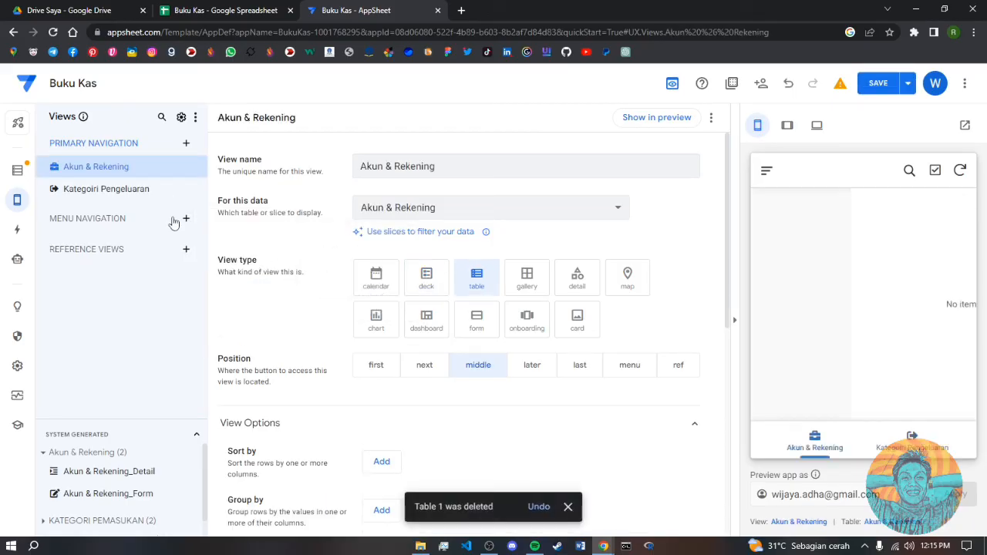
# - Delete the Table 1 table from the app's data and confirm its removal
pyautogui.click(19, 172)
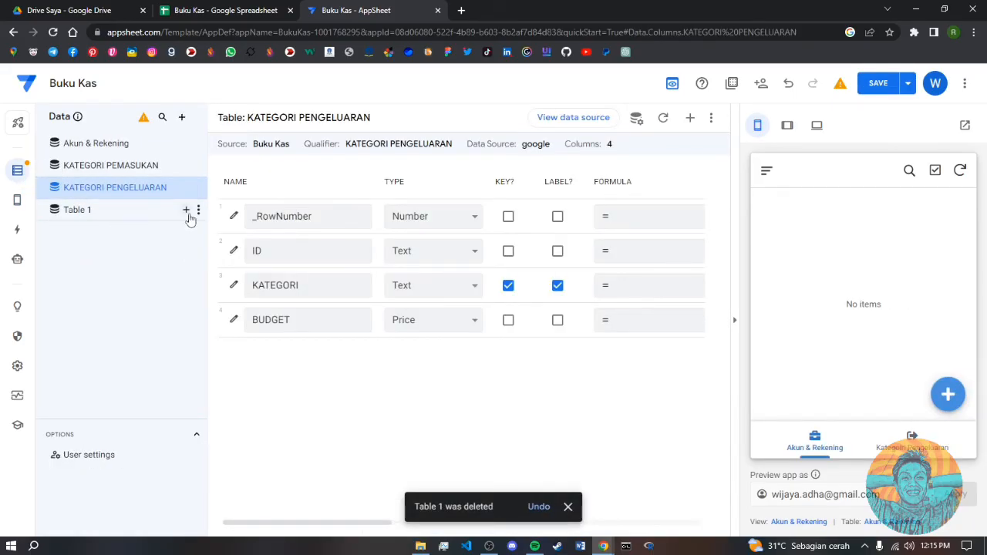
pyautogui.click(198, 211)
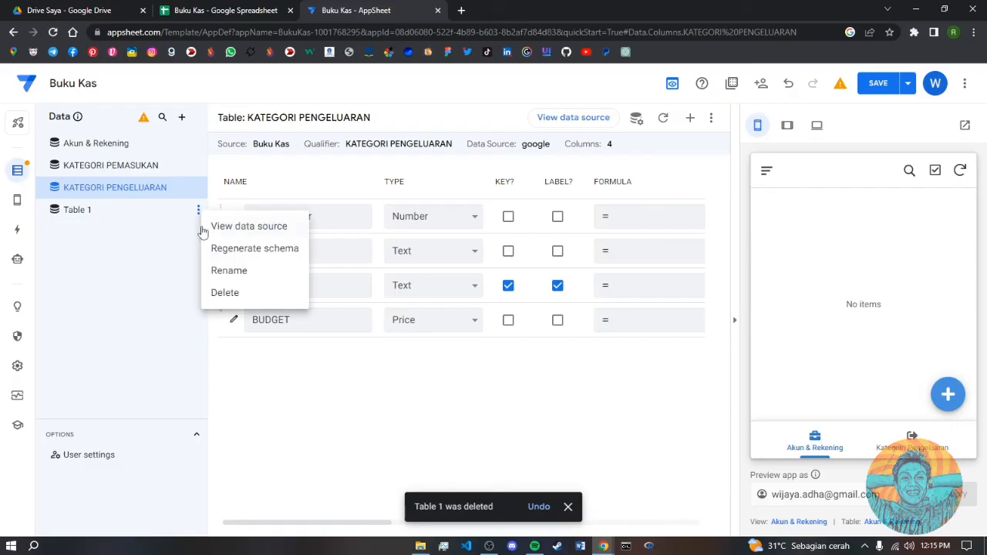
pyautogui.click(228, 290)
pyautogui.click(559, 200)
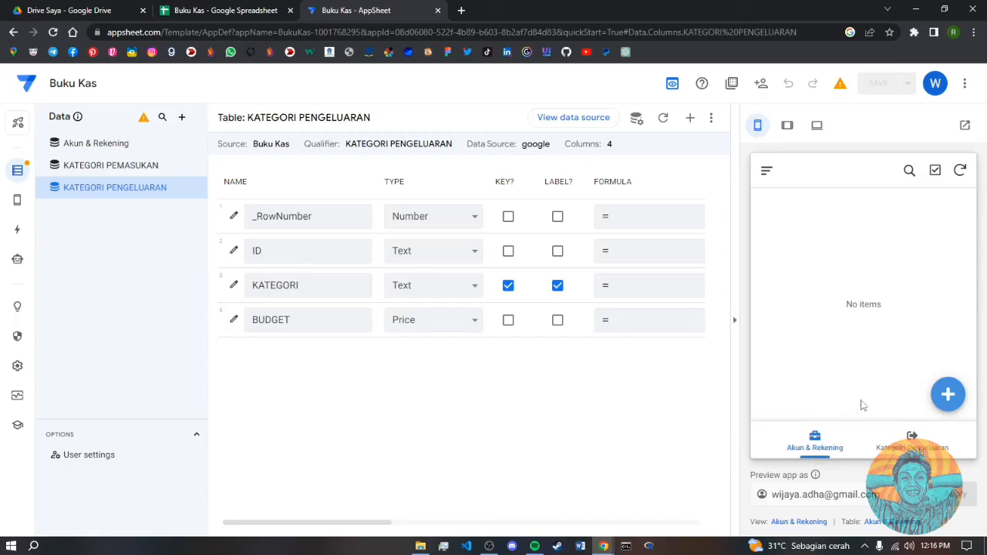
# - Add a record in the preview's Akun & Rekening view with REKENING Uang Cash and SALDO AWAL Rp 1000000, and save it
pyautogui.click(946, 398)
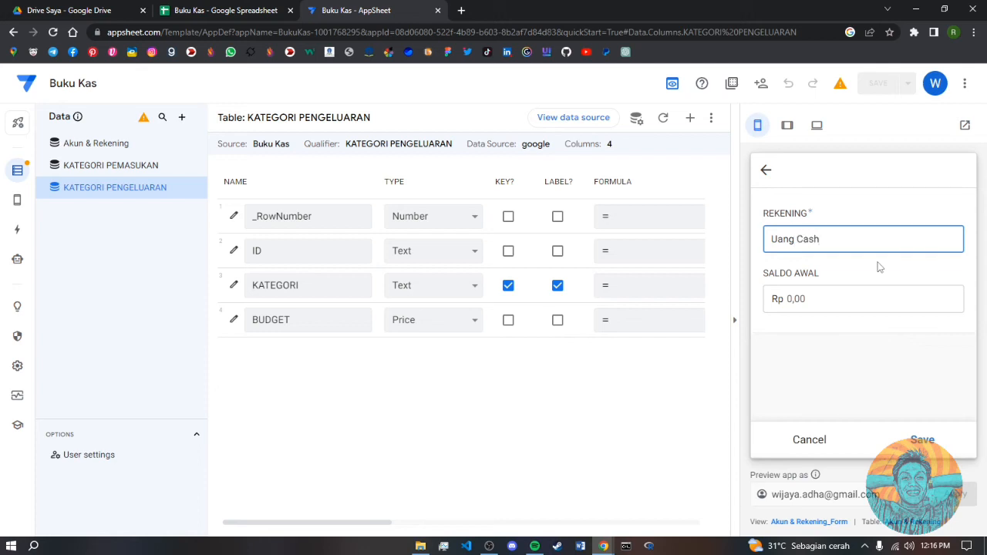
pyautogui.click(795, 302)
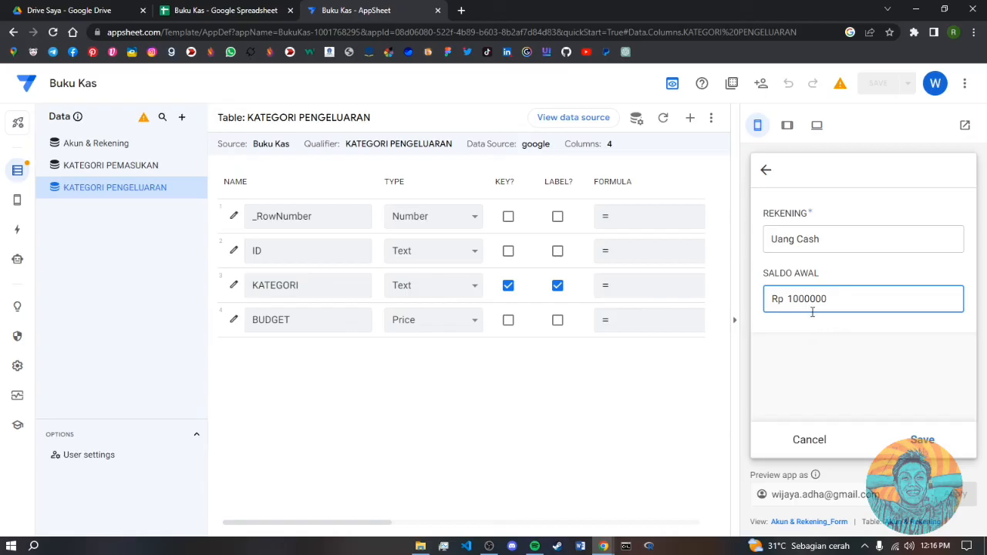
pyautogui.click(924, 440)
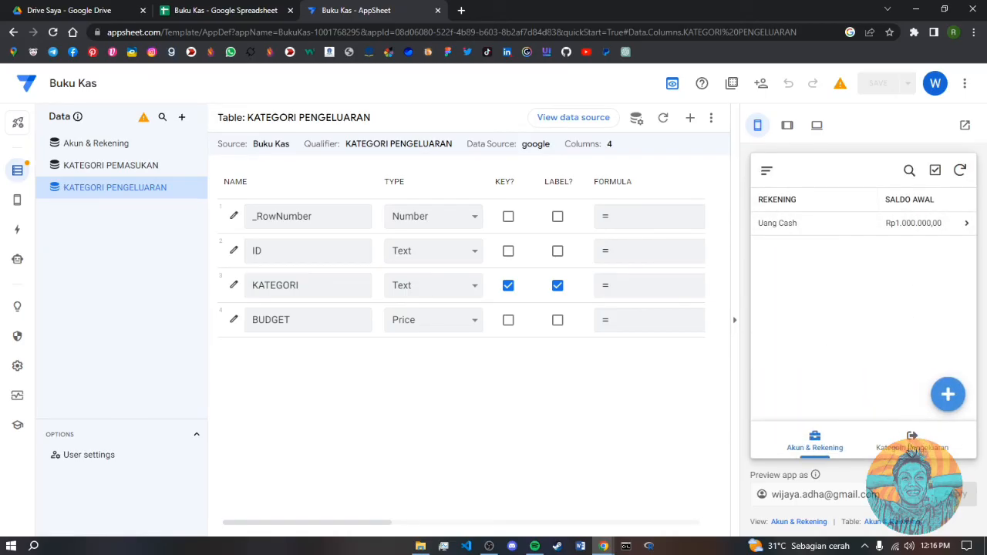
# - Examine the fields of the new-entry form for the Kategoiri Pengeluaran view in the app preview and close it without saving
pyautogui.click(913, 449)
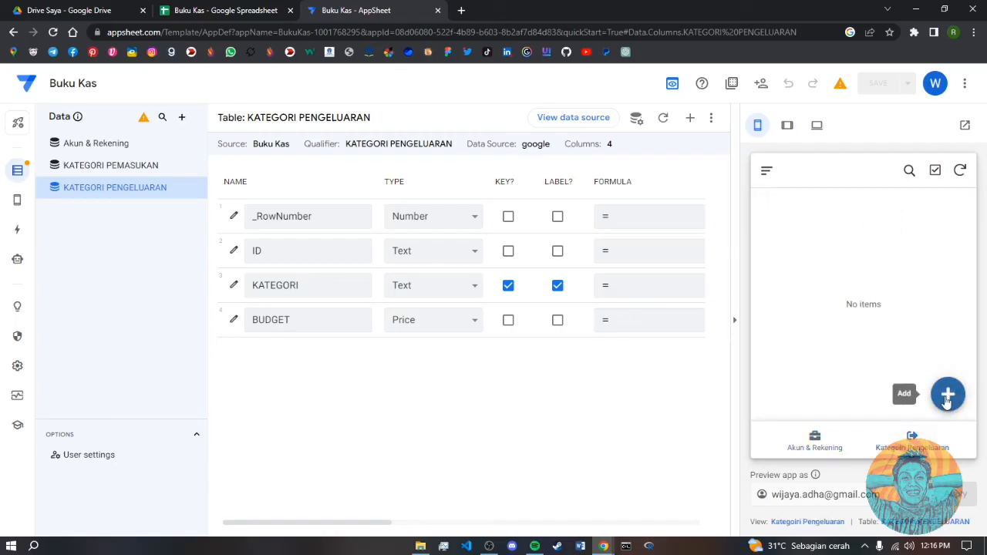
pyautogui.click(947, 396)
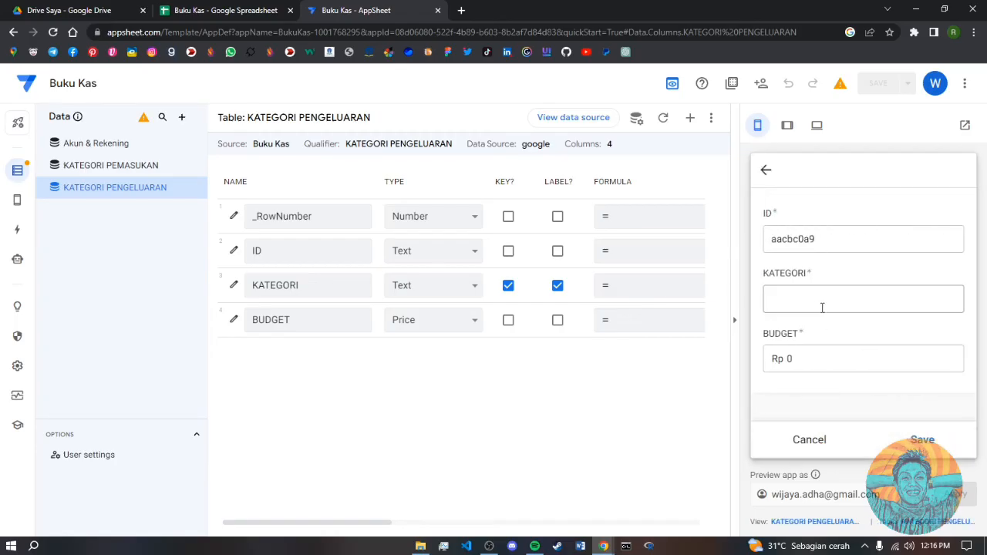
pyautogui.click(808, 441)
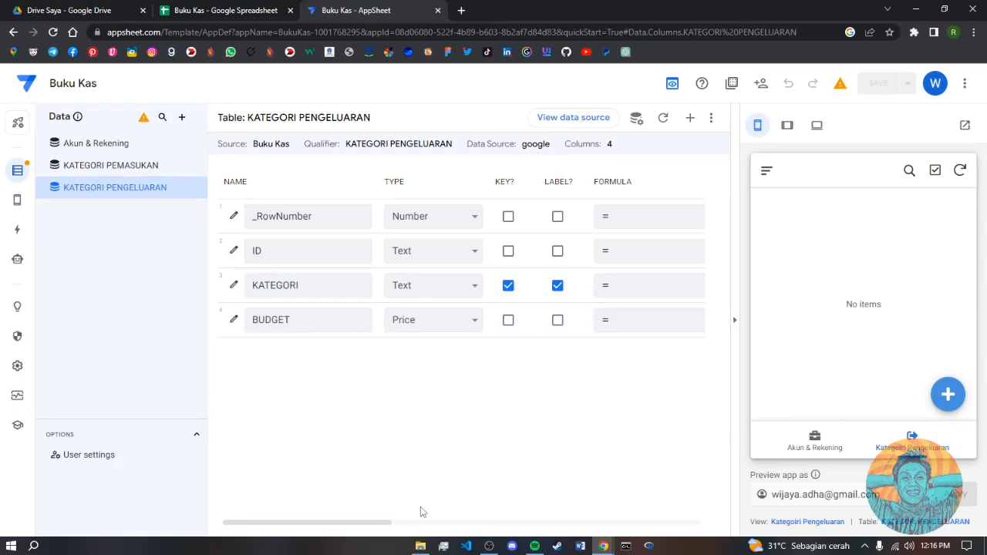
# - Hide the ID column of the KATEGORI PENGELUARAN table from the app
pyautogui.moveTo(367, 527); pyautogui.dragTo(493, 527)
pyautogui.click(403, 251)
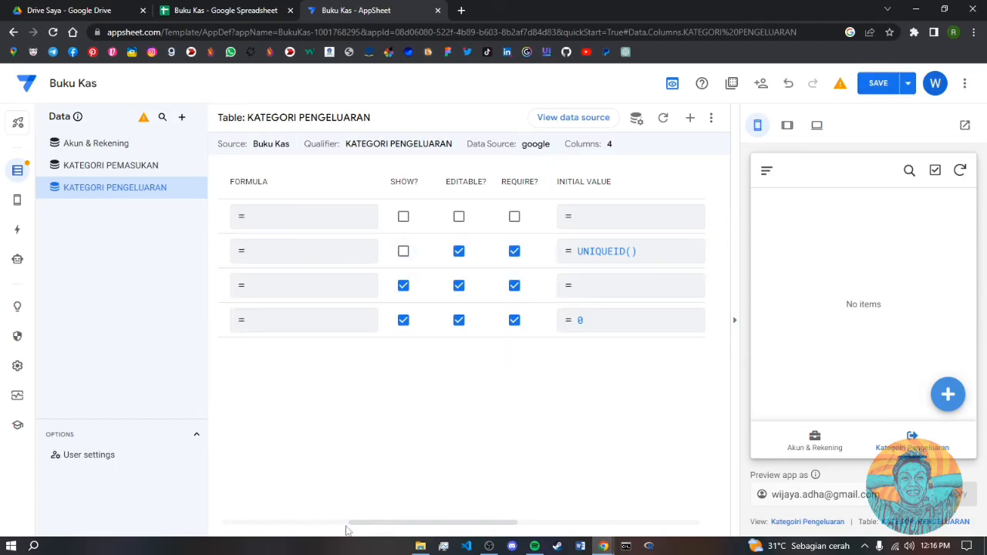
pyautogui.moveTo(359, 529); pyautogui.dragTo(149, 507)
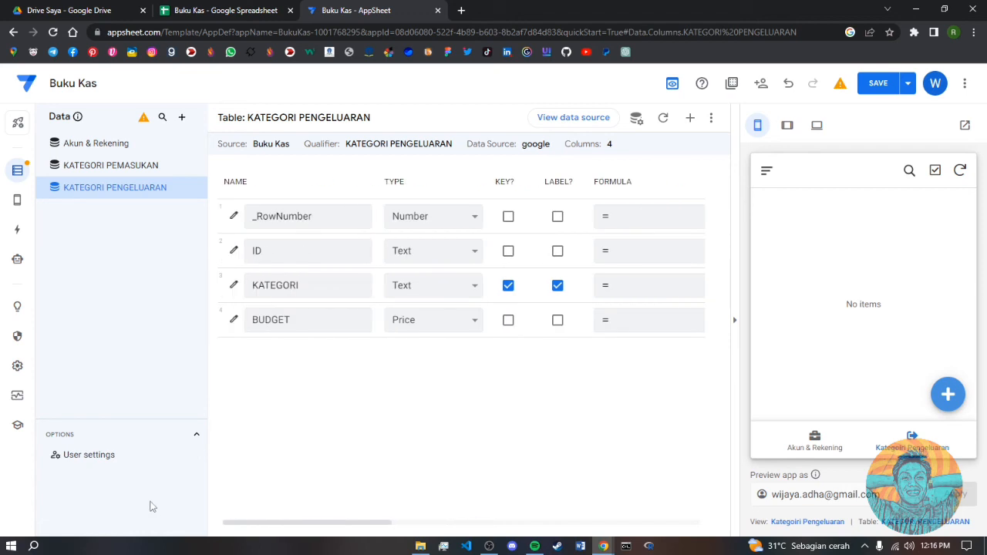
# - Correct the name of the Kategoiri Pengeluaran view to Kategori Pengeluaran and save the app
pyautogui.click(18, 205)
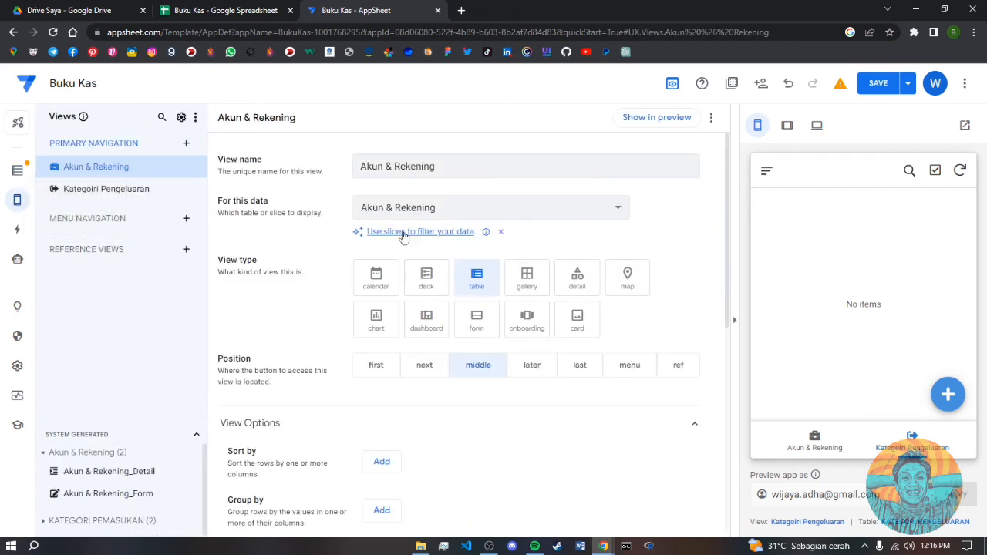
pyautogui.click(111, 193)
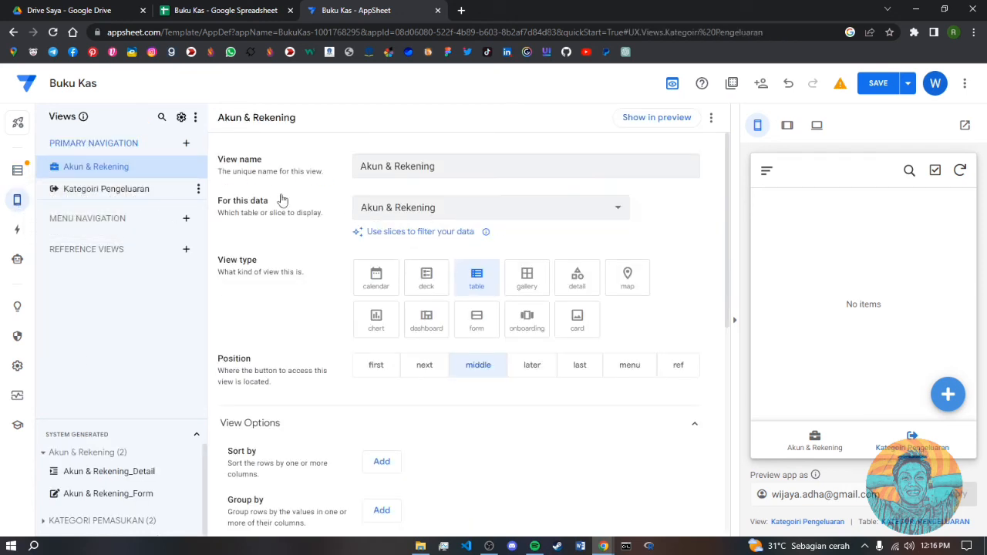
pyautogui.doubleClick(395, 166)
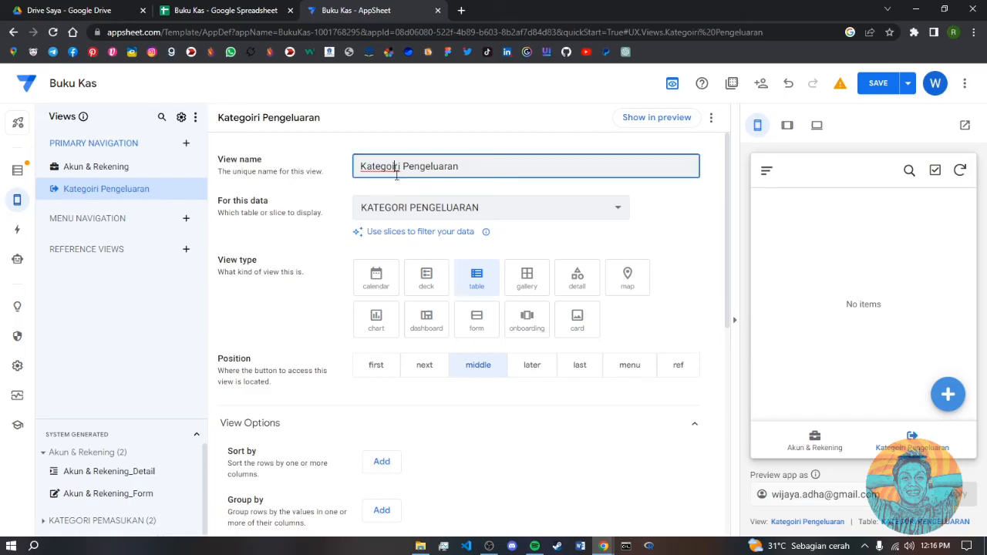
pyautogui.write('Kategori')
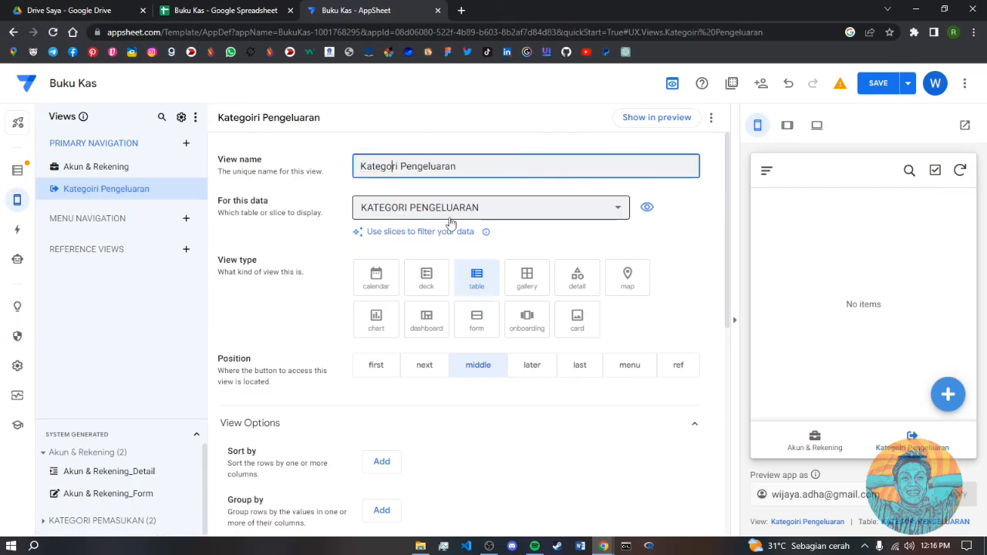
pyautogui.click(876, 91)
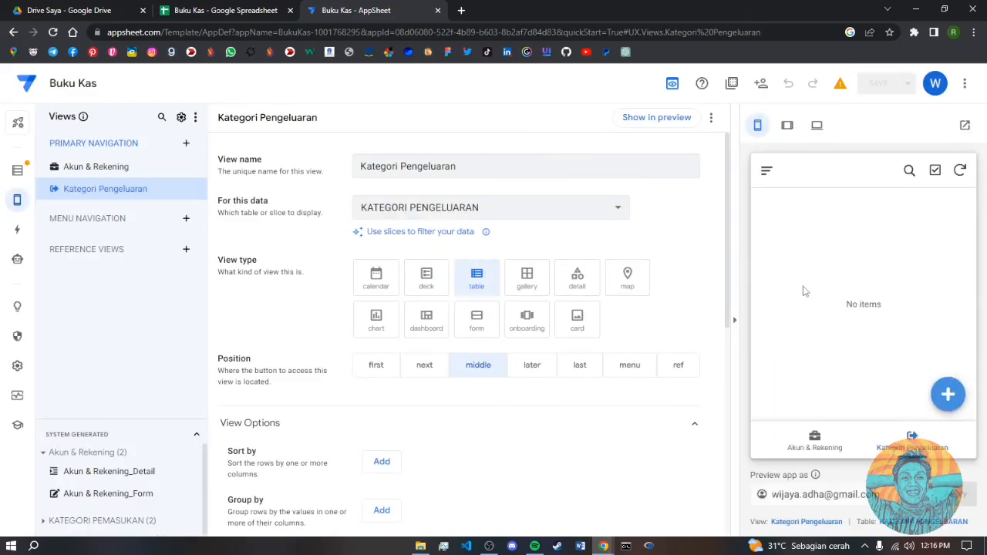
# - Add a record in the preview's Kategori Pengeluaran view with KATEGORI Bahan Pokok and BUDGET Rp 800000, and save it
pyautogui.click(948, 394)
pyautogui.click(826, 245)
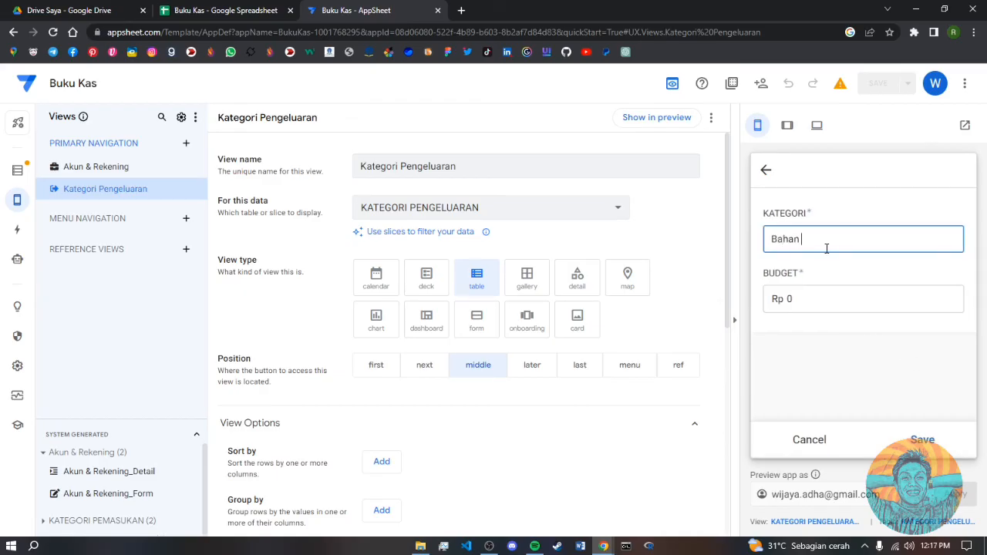
pyautogui.click(820, 304)
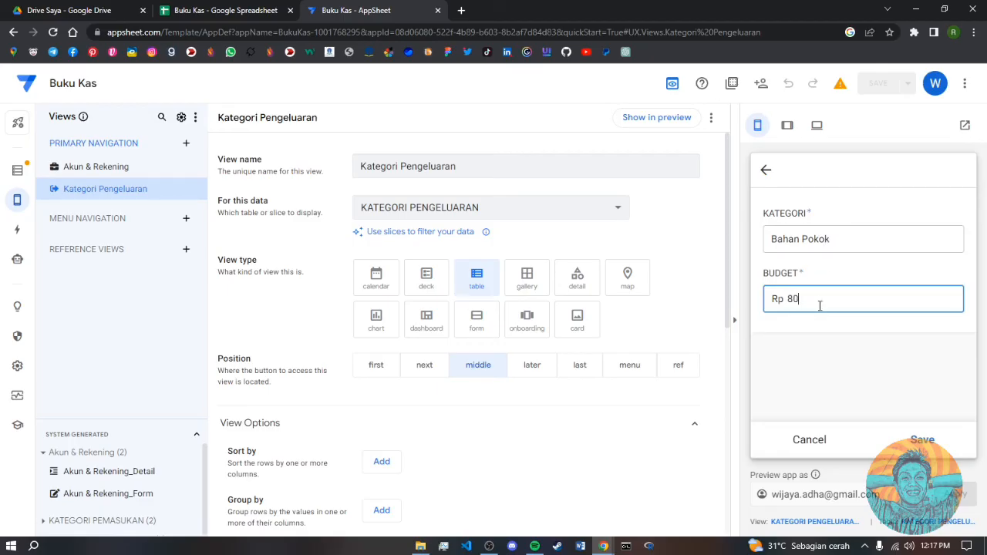
pyautogui.write('800000')
pyautogui.click(883, 453)
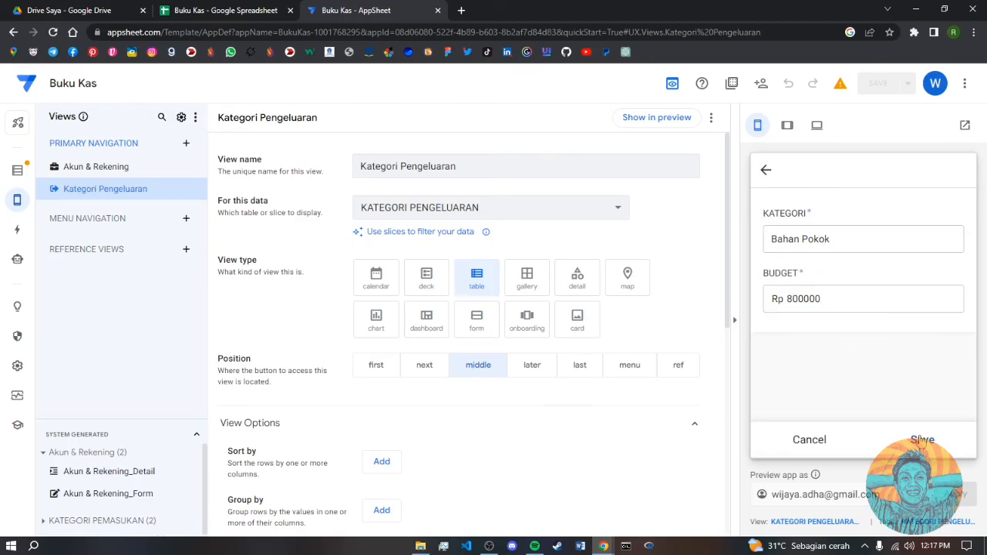
pyautogui.click(922, 440)
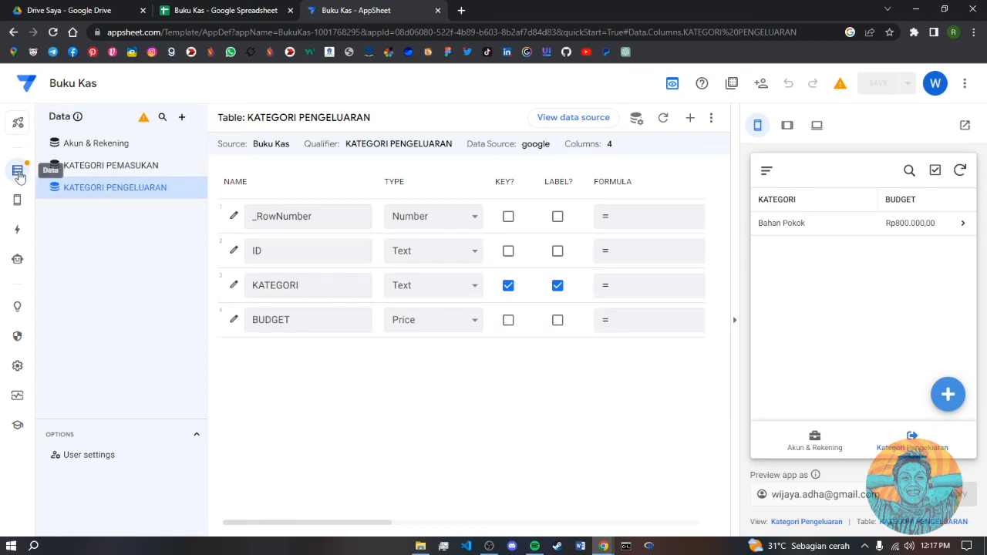
# - Create a new reference view and name it Kategori Pemasukan
pyautogui.click(17, 201)
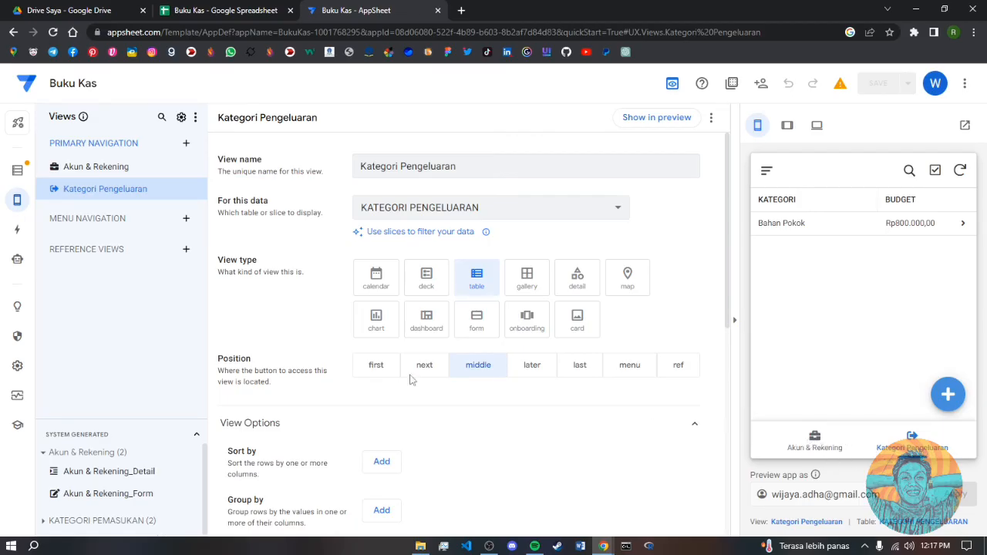
pyautogui.click(185, 250)
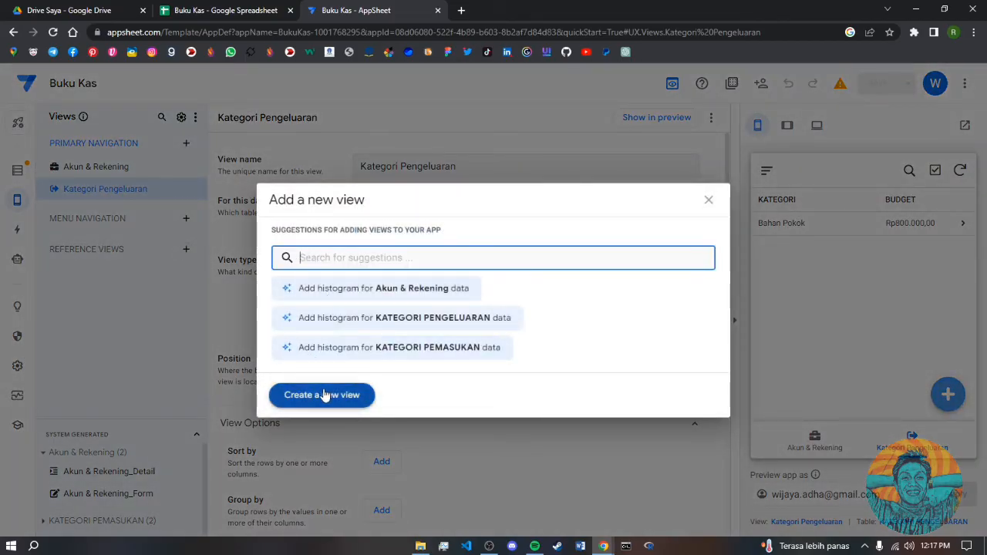
pyautogui.click(324, 395)
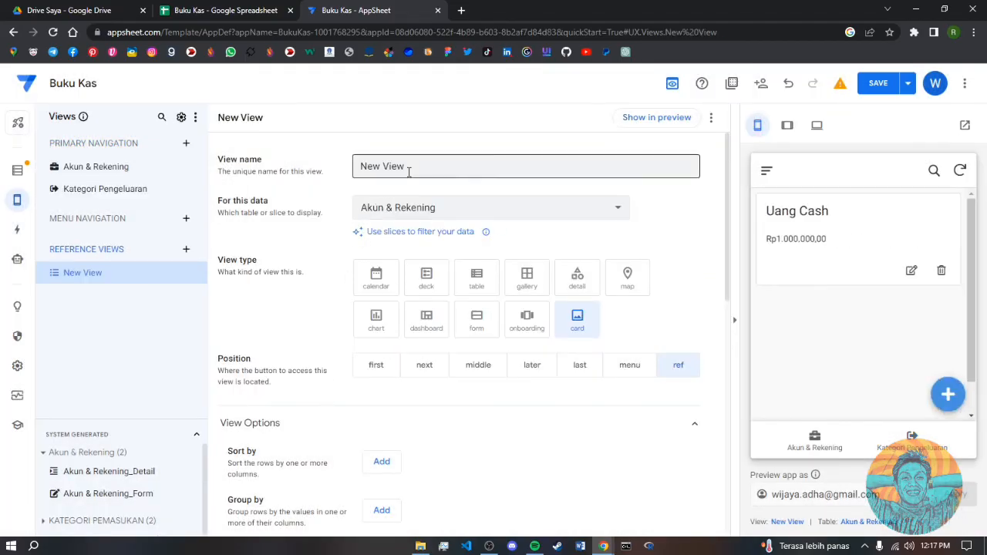
pyautogui.moveTo(409, 171); pyautogui.dragTo(337, 168)
pyautogui.write('Kategori Pemas')
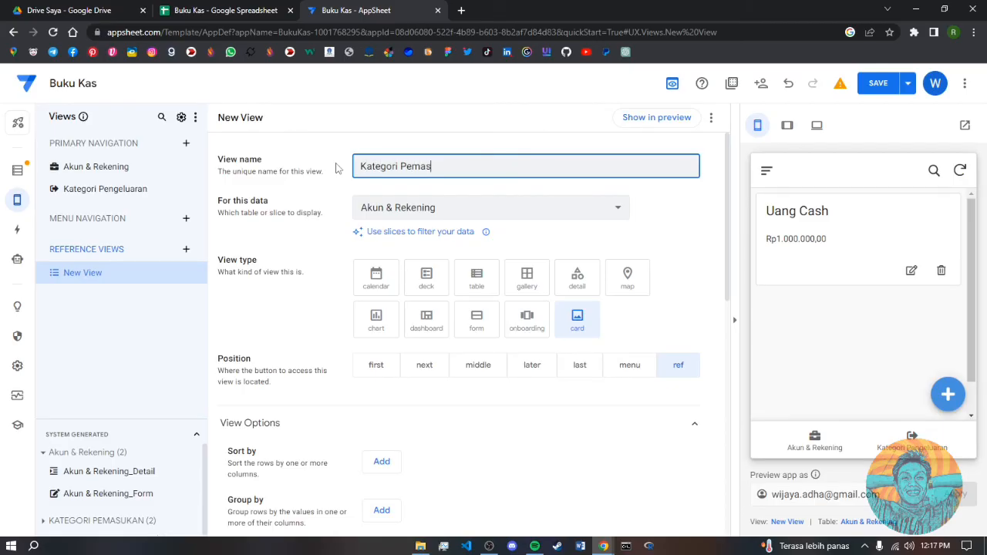
pyautogui.write('ukan')
pyautogui.press('Tab')
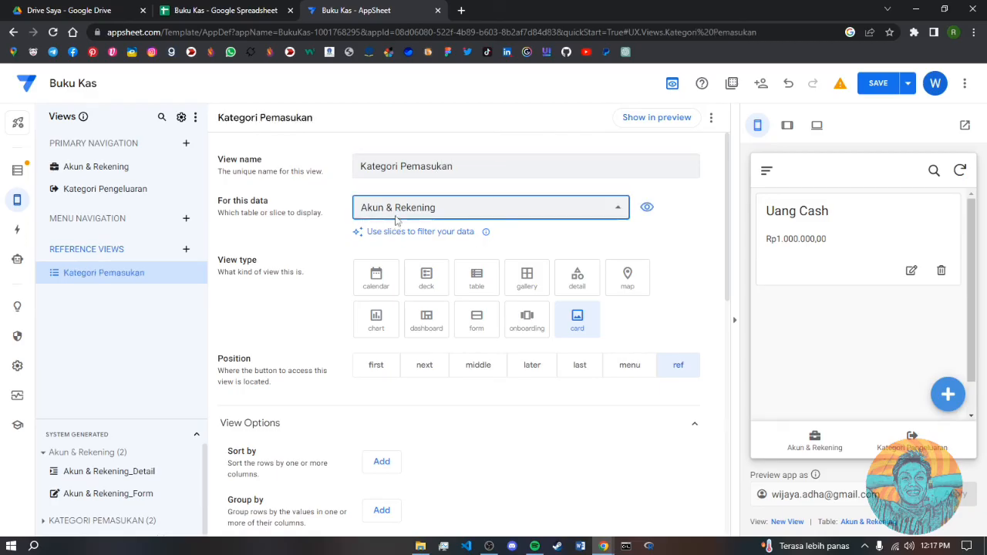
# - Base the Kategori Pemasukan view on the KATEGORI PEMASUKAN table and set its view type to form
pyautogui.click(396, 216)
pyautogui.click(407, 266)
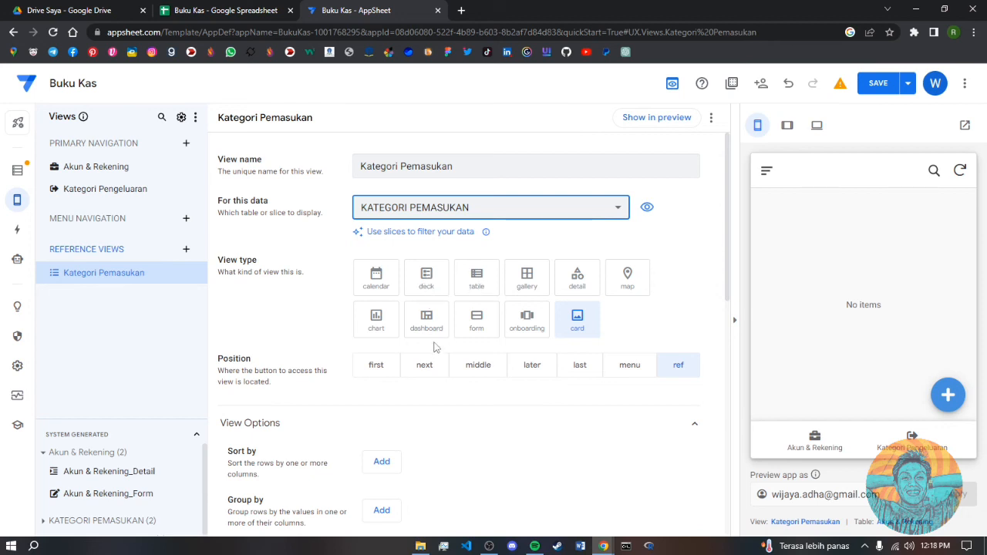
pyautogui.click(477, 326)
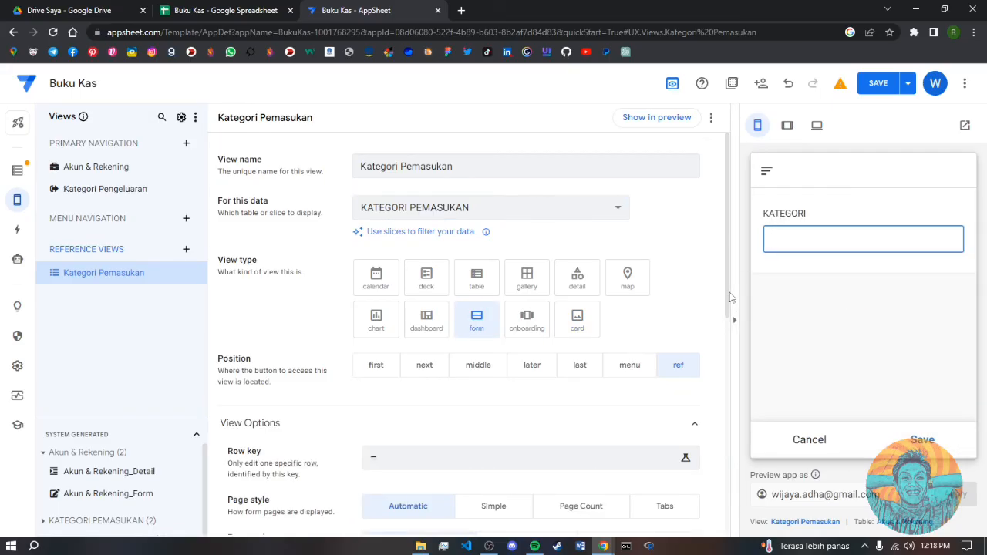
# - Set the form style of the Kategori Pemasukan view to Side-by-side and review its remaining view options
pyautogui.scroll(-1, 729, 308)
pyautogui.moveTo(729, 308); pyautogui.dragTo(729, 390)
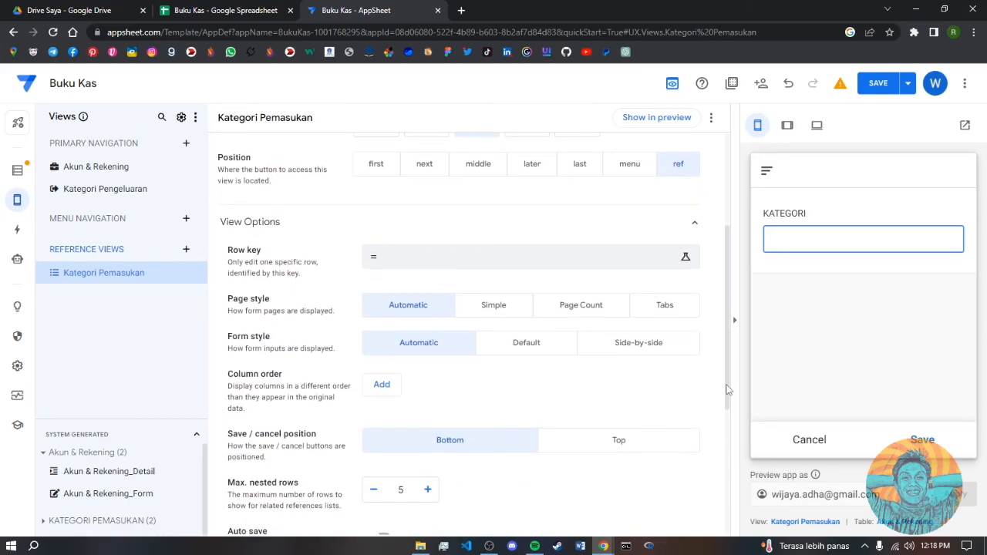
pyautogui.click(625, 345)
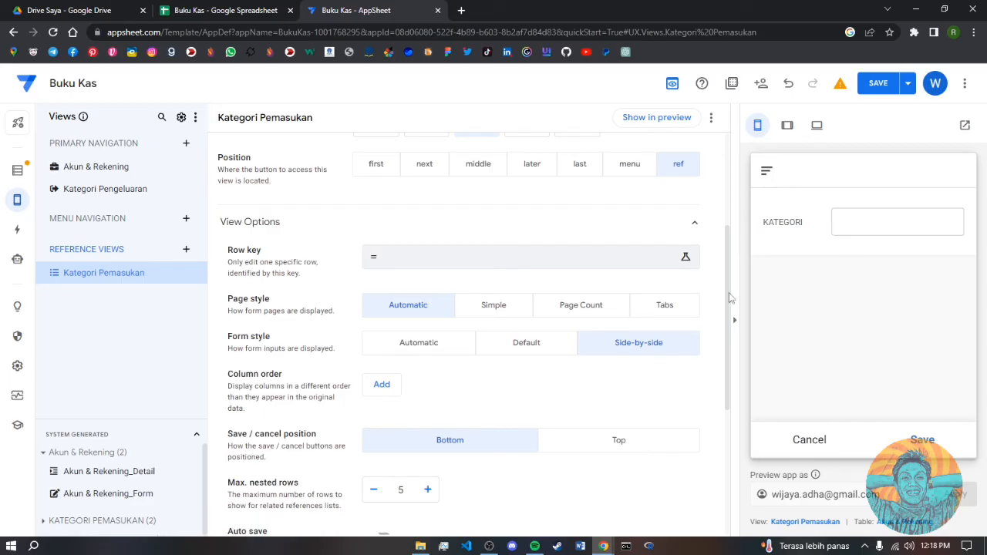
pyautogui.scroll(-2, 730, 297)
pyautogui.scroll(2, 725, 363)
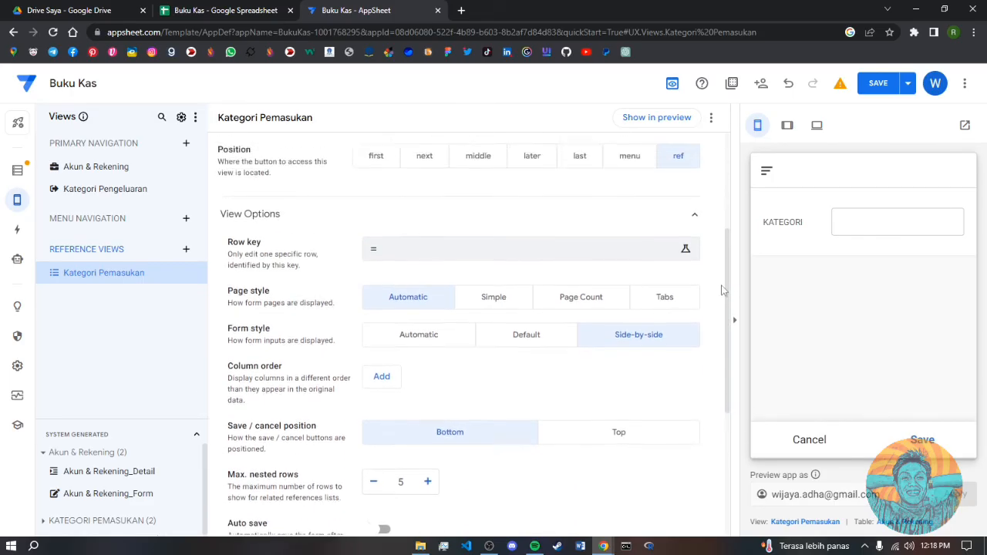
pyautogui.scroll(3, 722, 290)
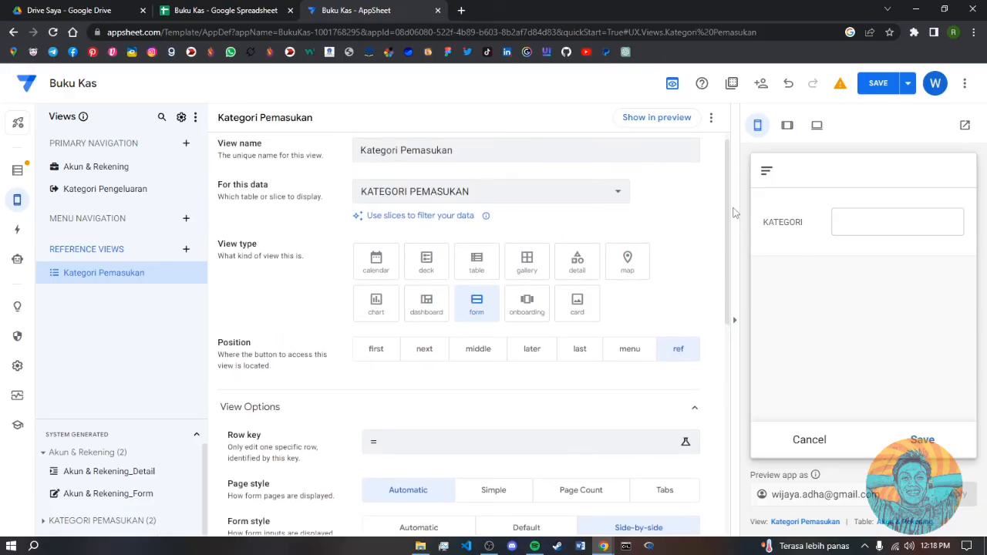
pyautogui.scroll(-5, 733, 232)
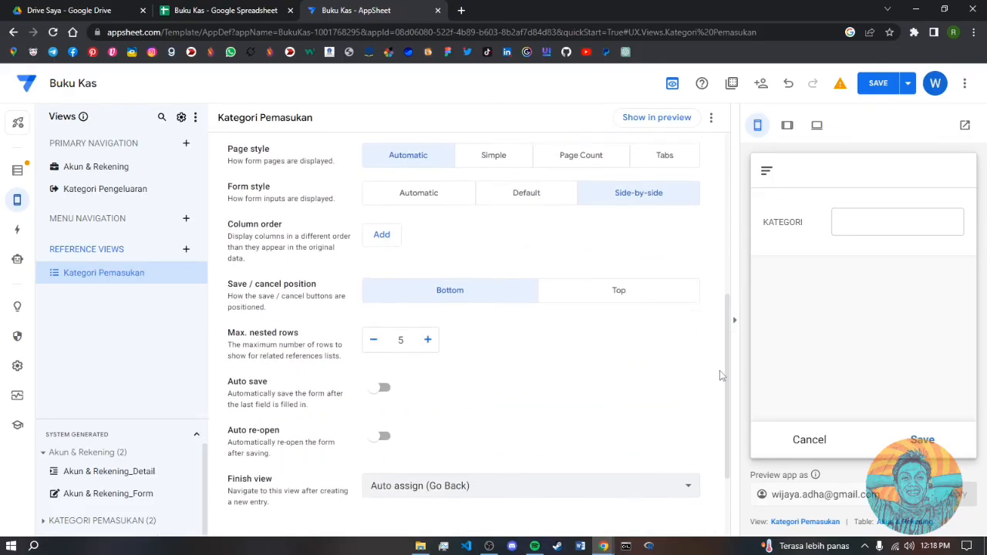
pyautogui.scroll(-2, 722, 393)
pyautogui.scroll(6, 737, 293)
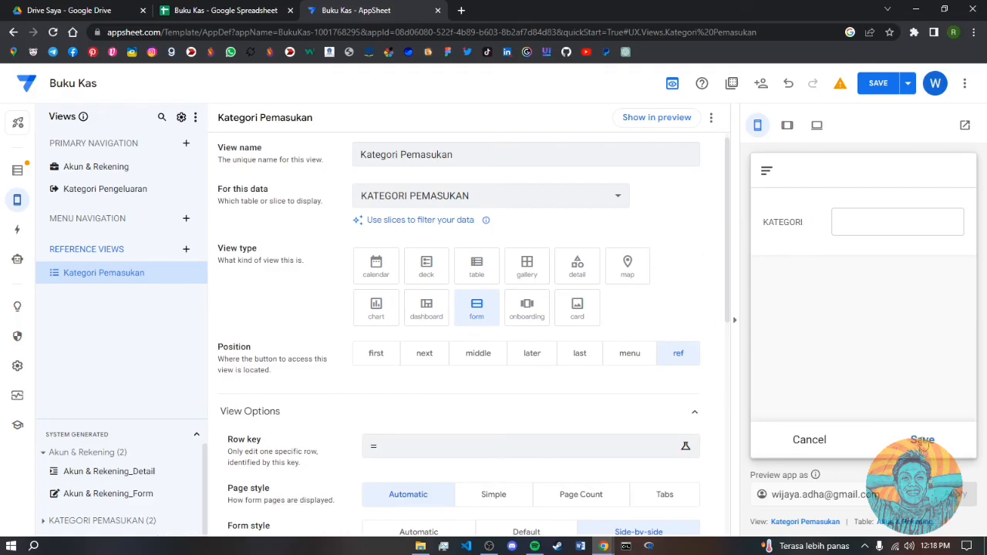
# - Save the app, and submit a record with KATEGORI Gaji through the Kategori Pemasukan form in the preview
pyautogui.click(876, 85)
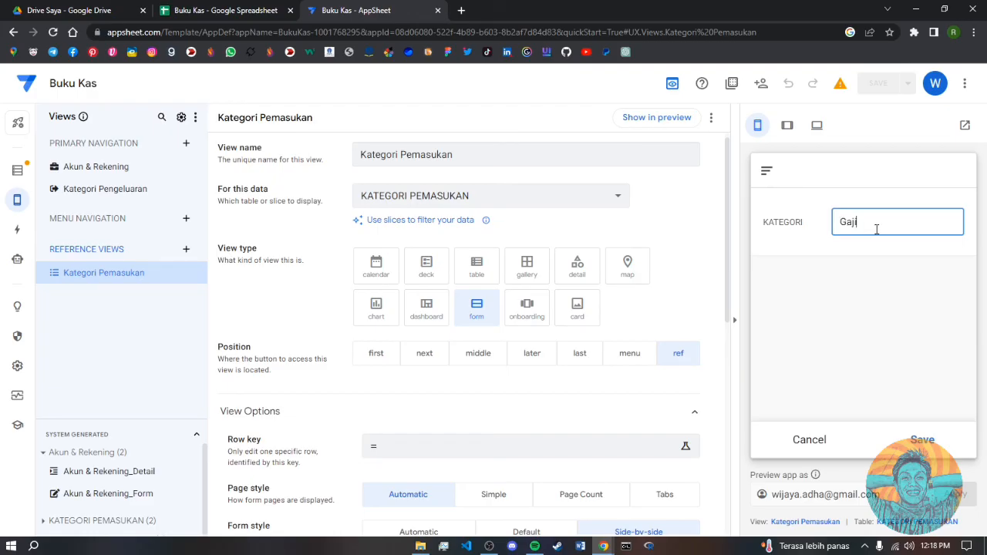
pyautogui.click(916, 441)
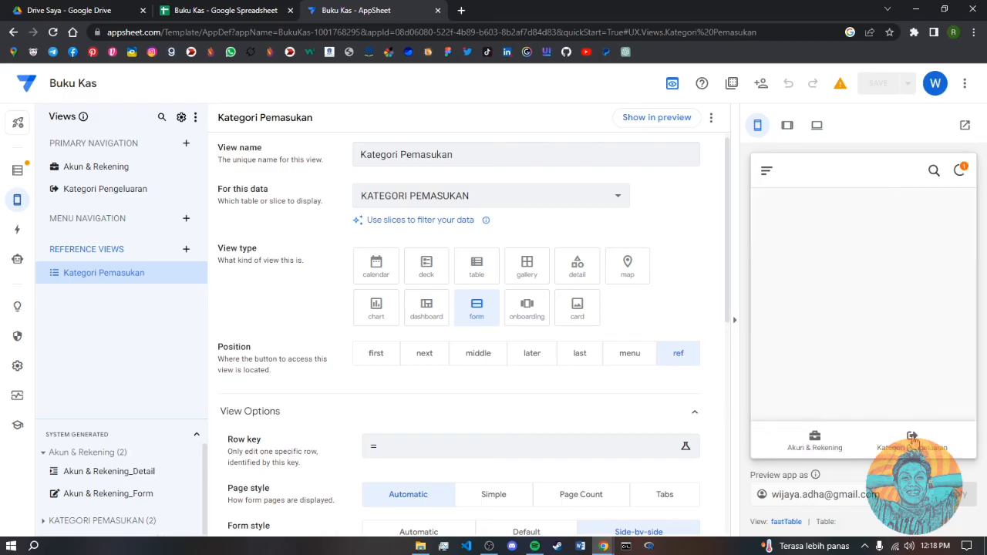